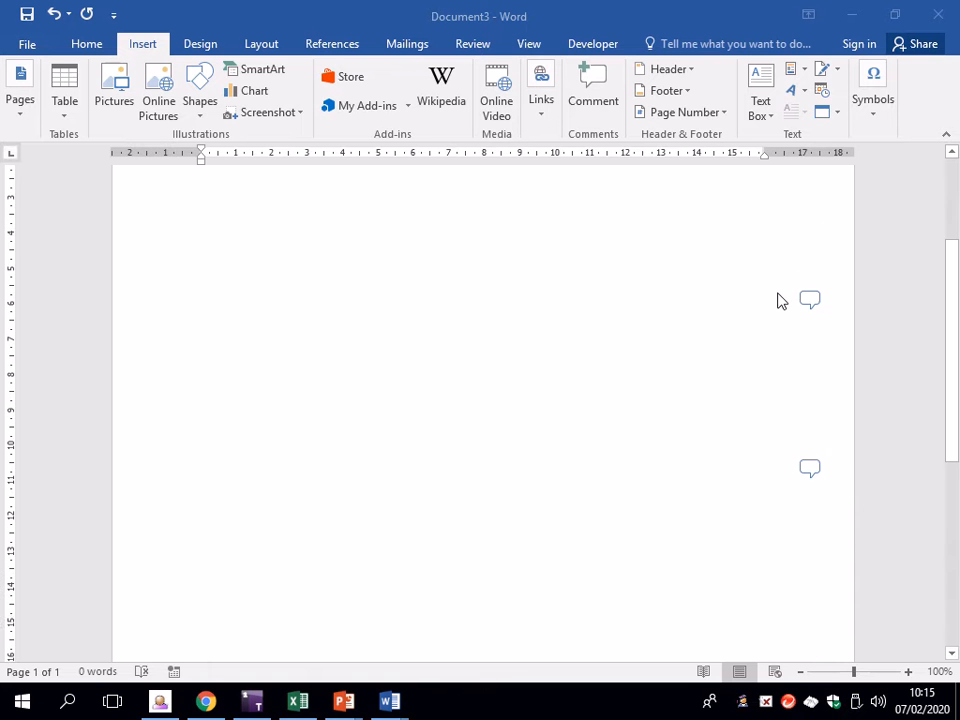
- Read the three comments on the blank page for the poster's heading, graphics and key information requirements
{"action": "left_click", "coordinate": [811, 480]}
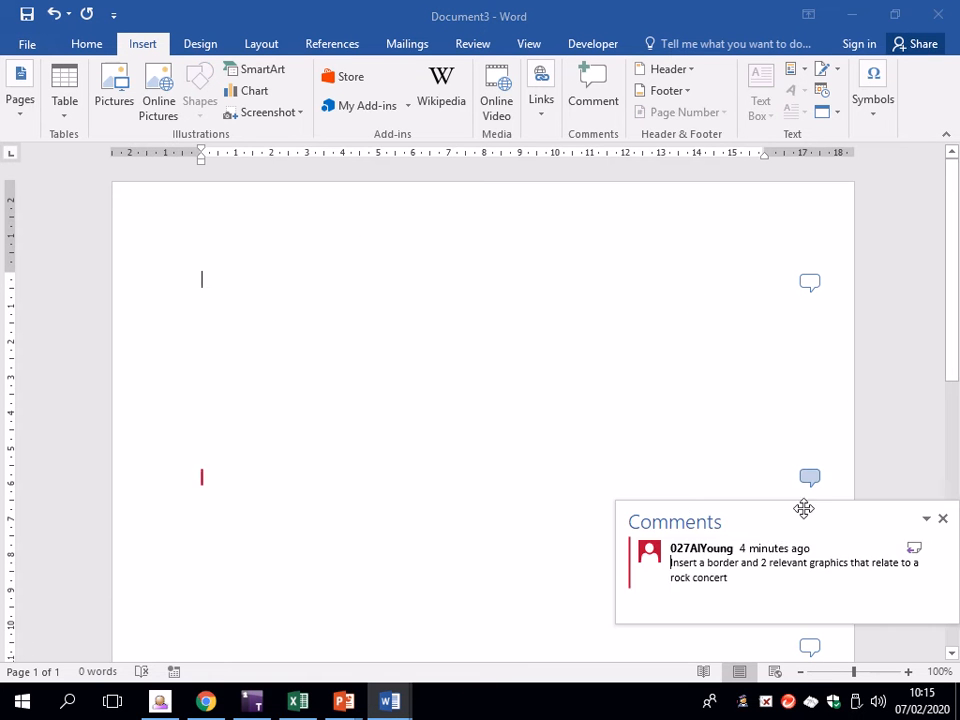
{"action": "left_click", "coordinate": [679, 489]}
{"action": "left_click", "coordinate": [811, 281]}
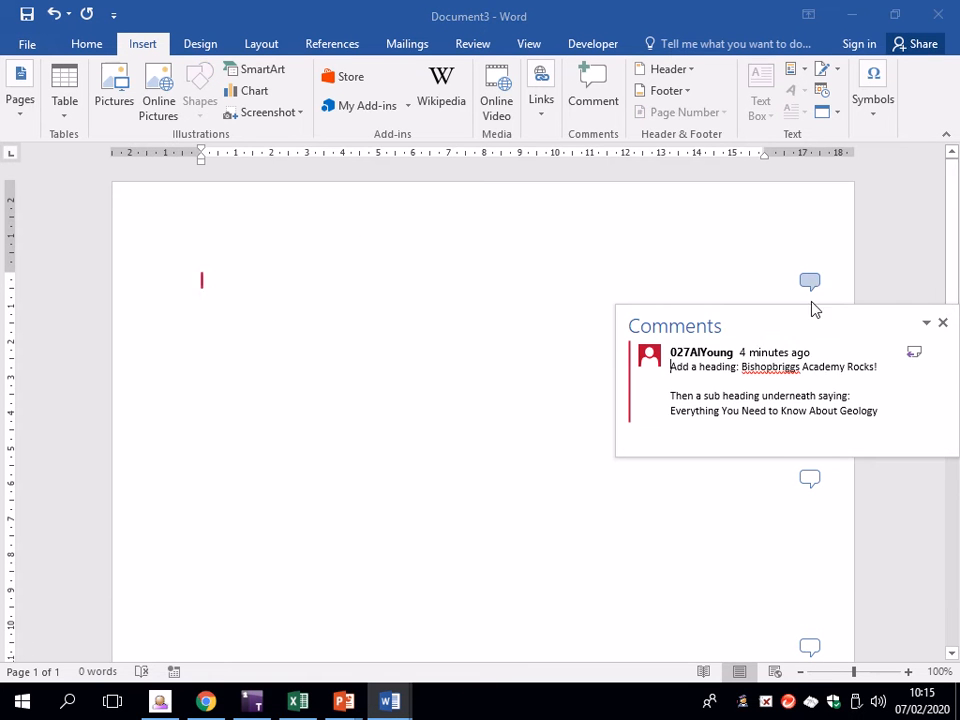
{"action": "left_click", "coordinate": [813, 486]}
{"action": "left_click", "coordinate": [598, 514]}
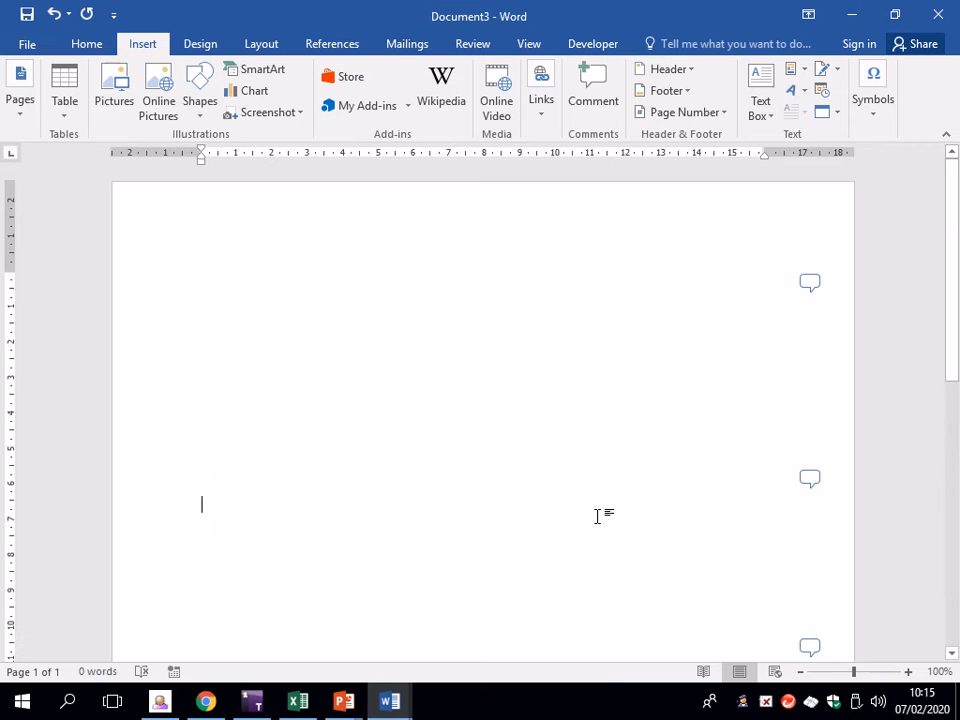
{"action": "scroll", "coordinate": [699, 509], "scroll_direction": "down", "scroll_amount": 2}
{"action": "left_click", "coordinate": [812, 513]}
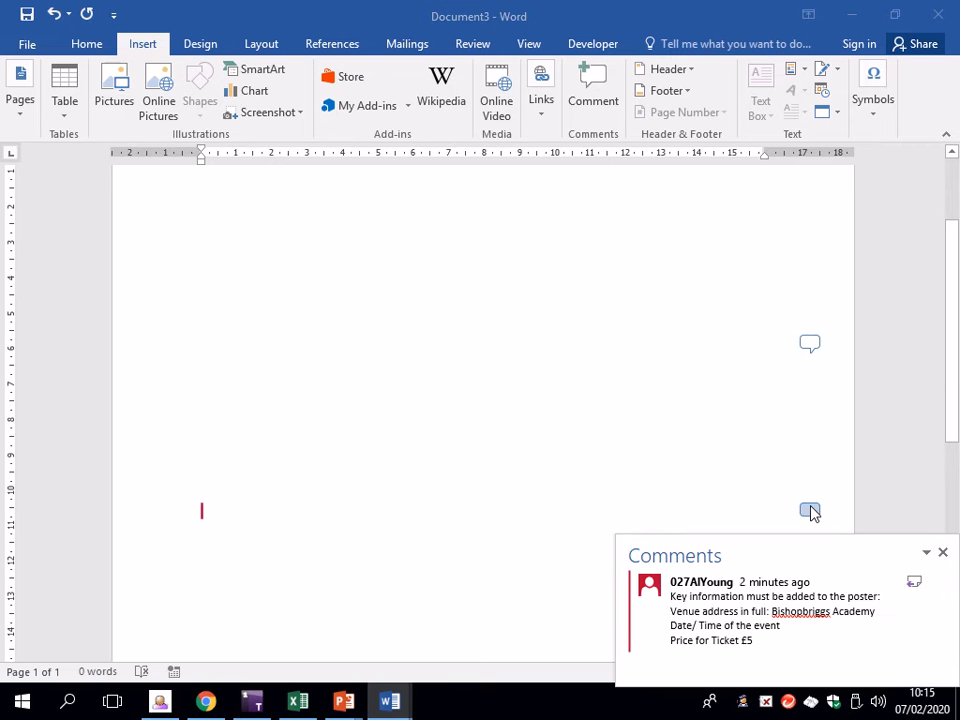
{"action": "left_click", "coordinate": [337, 483]}
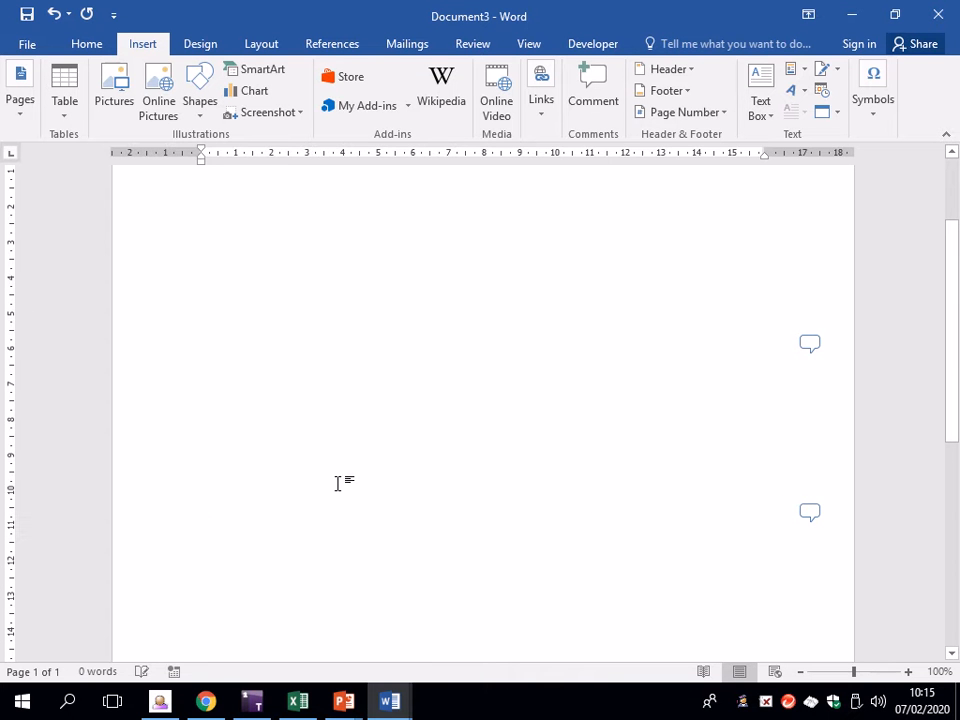
{"action": "scroll", "coordinate": [384, 486], "scroll_direction": "up", "scroll_amount": 3}
{"action": "left_click", "coordinate": [335, 318]}
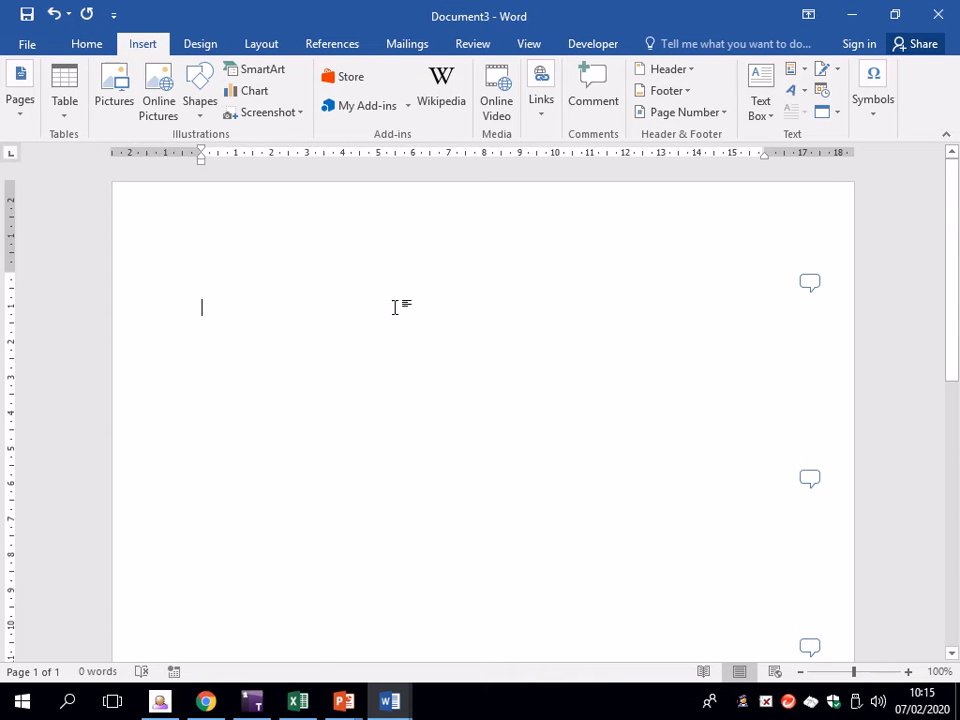
- Check the first comment's wording and enter the heading "Bishopbriggs Academy Rocks!" on the page's first line
{"action": "left_click", "coordinate": [812, 282]}
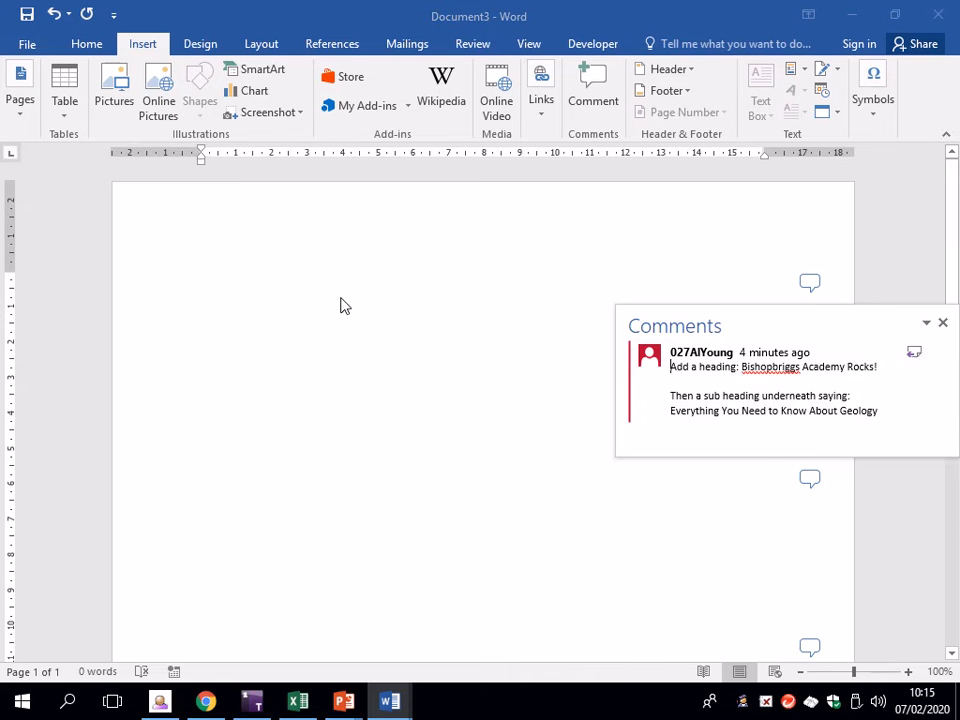
{"action": "left_click", "coordinate": [305, 285]}
{"action": "type", "text": "Bisho[briggs"}
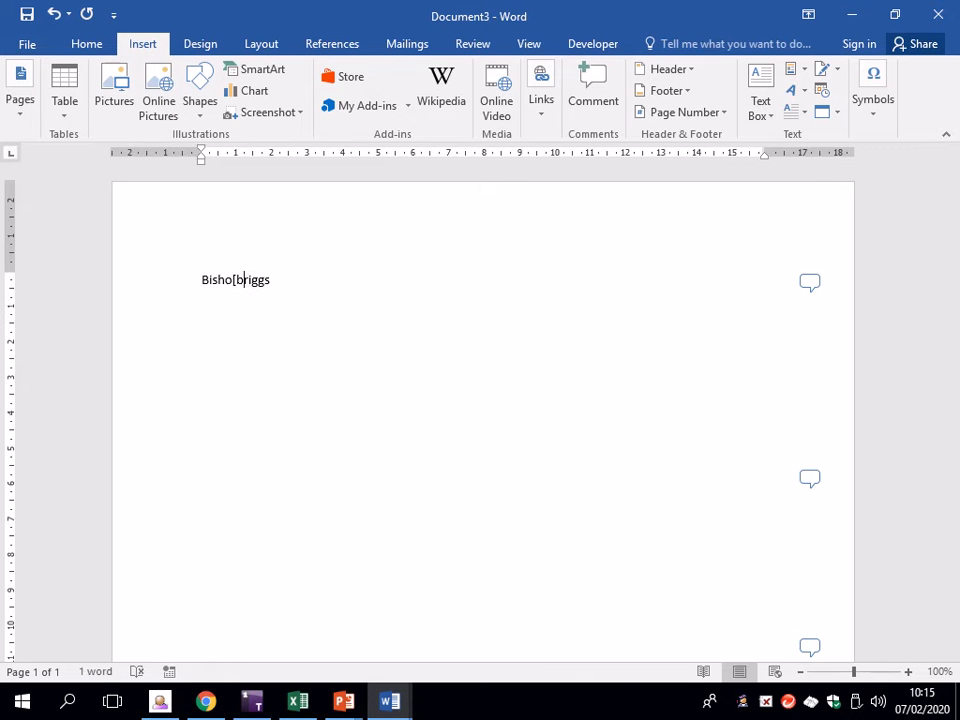
{"action": "key", "text": "BackSpace"}
{"action": "type", "text": "p"}
{"action": "type", "text": " Ace"}
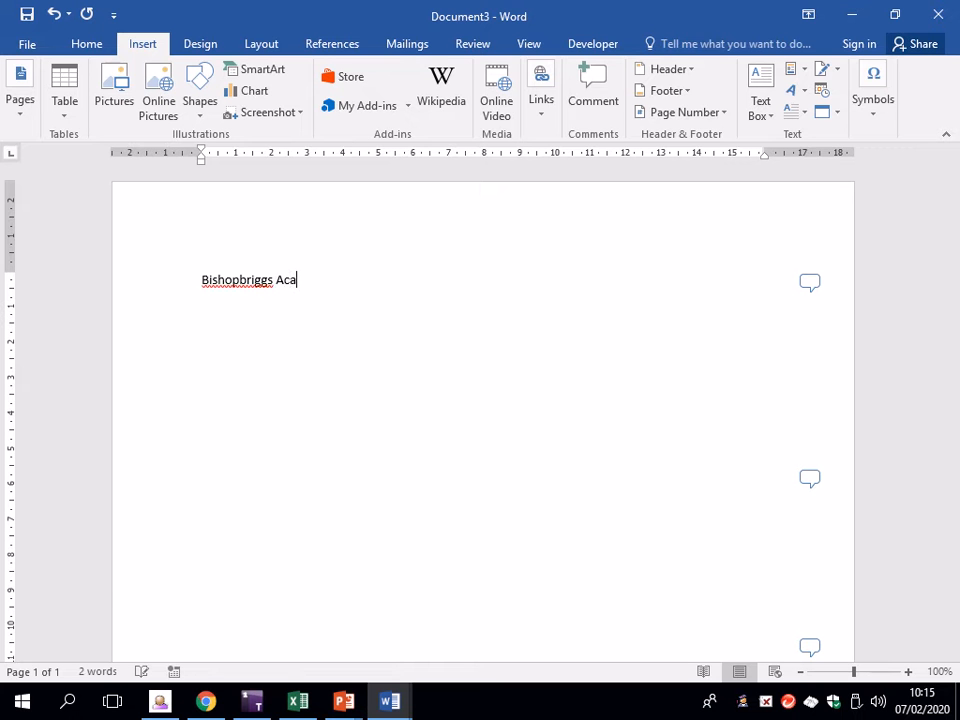
{"action": "type", "text": "demy Rocks"}
{"action": "left_click", "coordinate": [810, 282]}
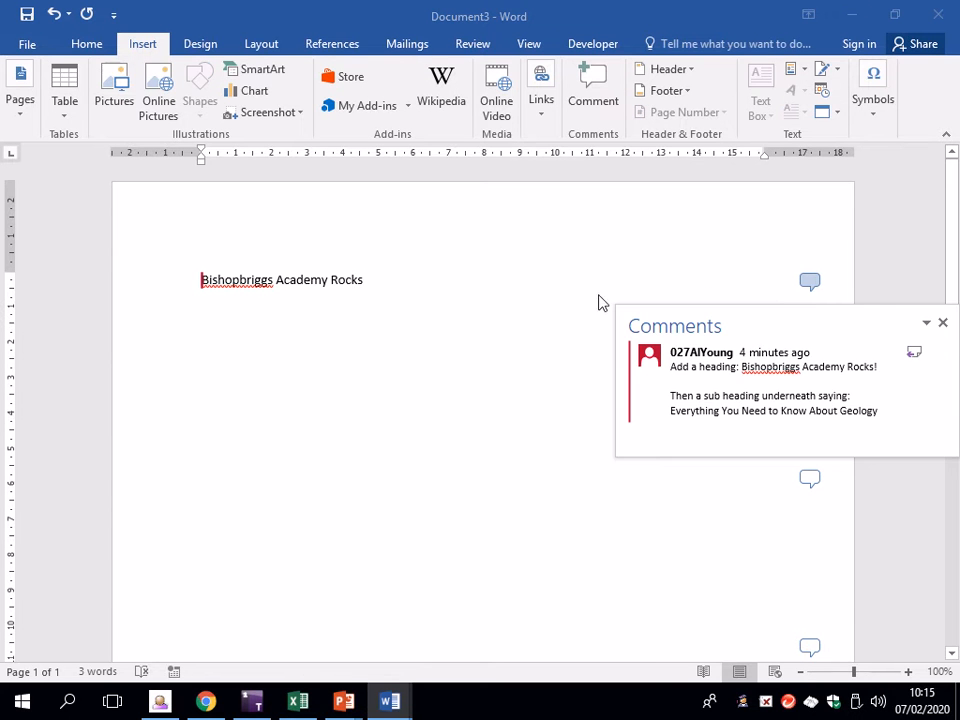
{"action": "left_click", "coordinate": [538, 294]}
{"action": "type", "text": "!"}
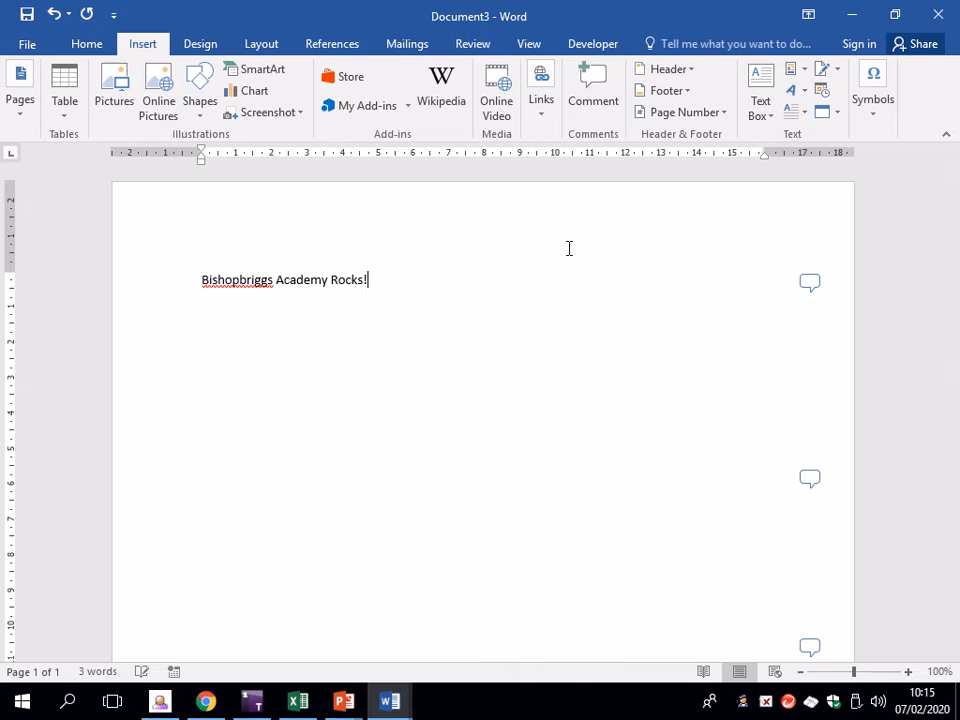
- Clear the spelling error flag from "Bishopbriggs" in the heading, keeping the word as written
{"action": "right_click", "coordinate": [221, 279]}
{"action": "left_click", "coordinate": [296, 326]}
{"action": "left_click", "coordinate": [536, 330]}
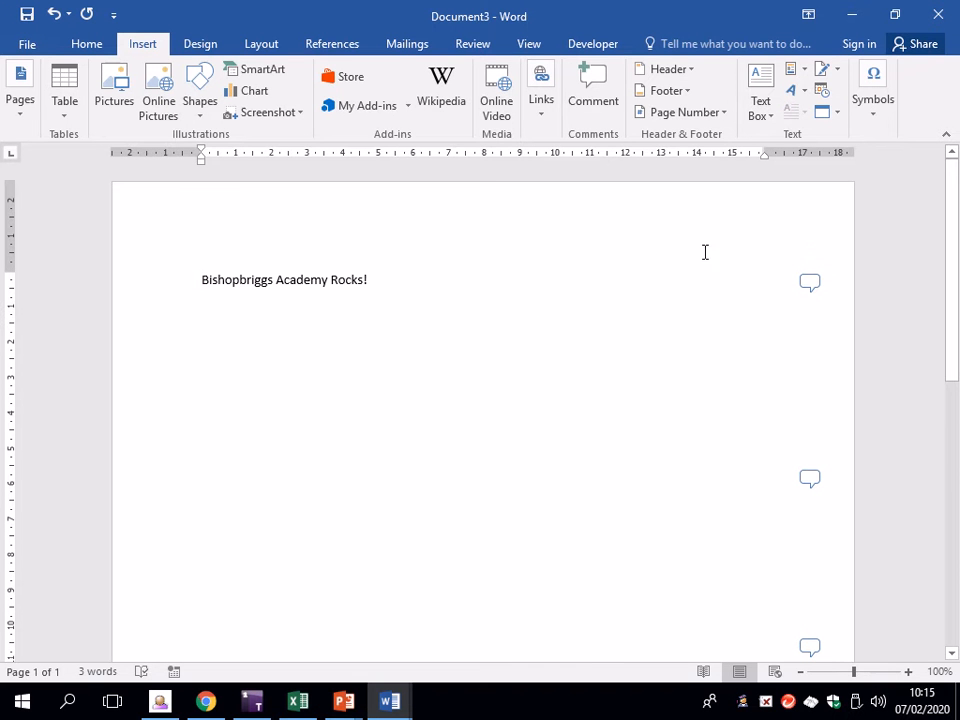
- Turn on Show Comments to display all comments in full beside the page, and look through them
{"action": "left_click", "coordinate": [529, 46]}
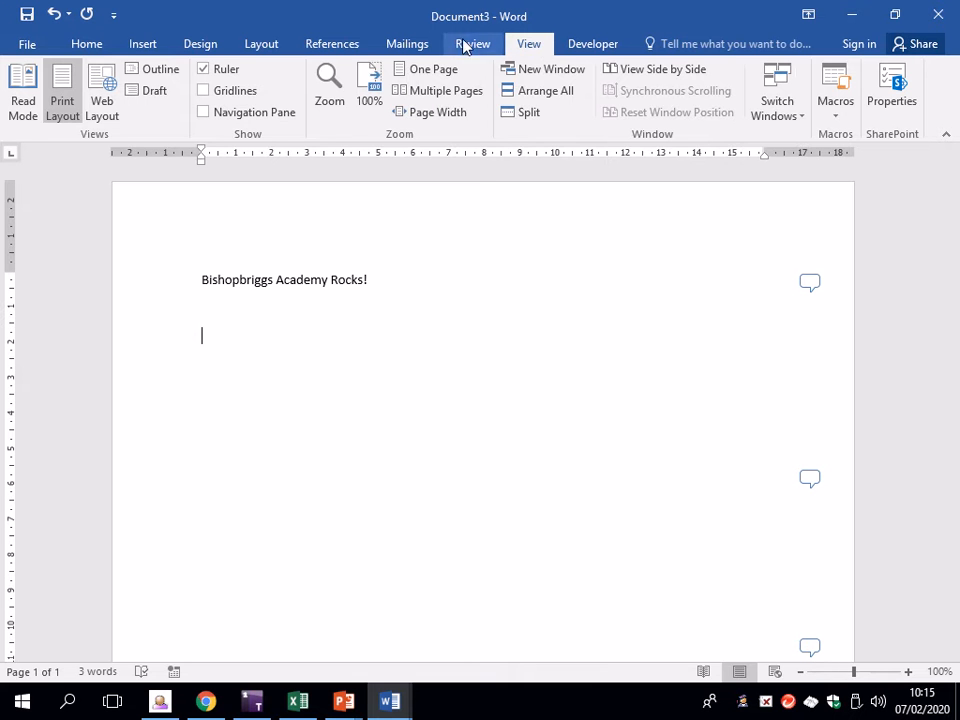
{"action": "left_click", "coordinate": [333, 43]}
{"action": "left_click", "coordinate": [474, 44]}
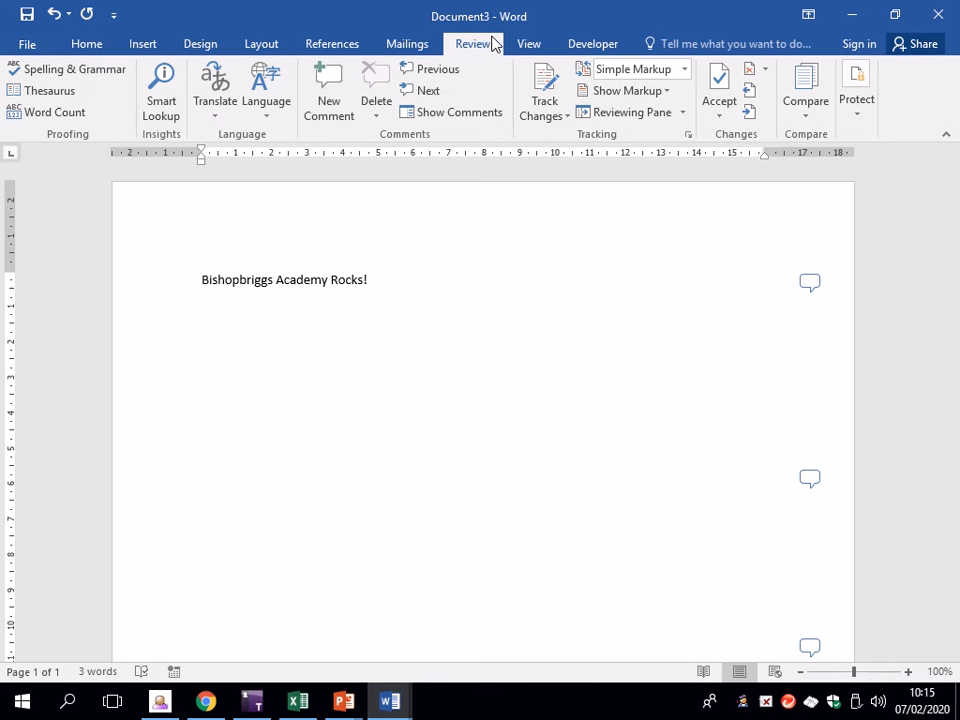
{"action": "left_click", "coordinate": [467, 117]}
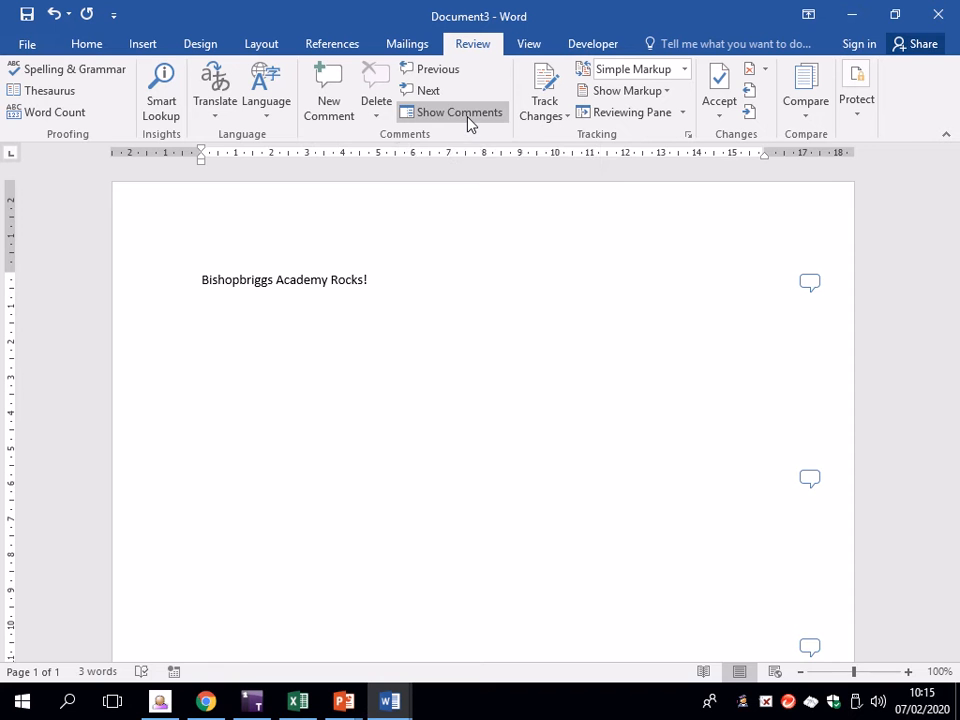
{"action": "mouse_move", "coordinate": [765, 657]}
{"action": "left_mouse_down"}
{"action": "mouse_move", "coordinate": [931, 653]}
{"action": "mouse_move", "coordinate": [781, 659]}
{"action": "left_mouse_up"}
{"action": "left_click", "coordinate": [800, 671]}
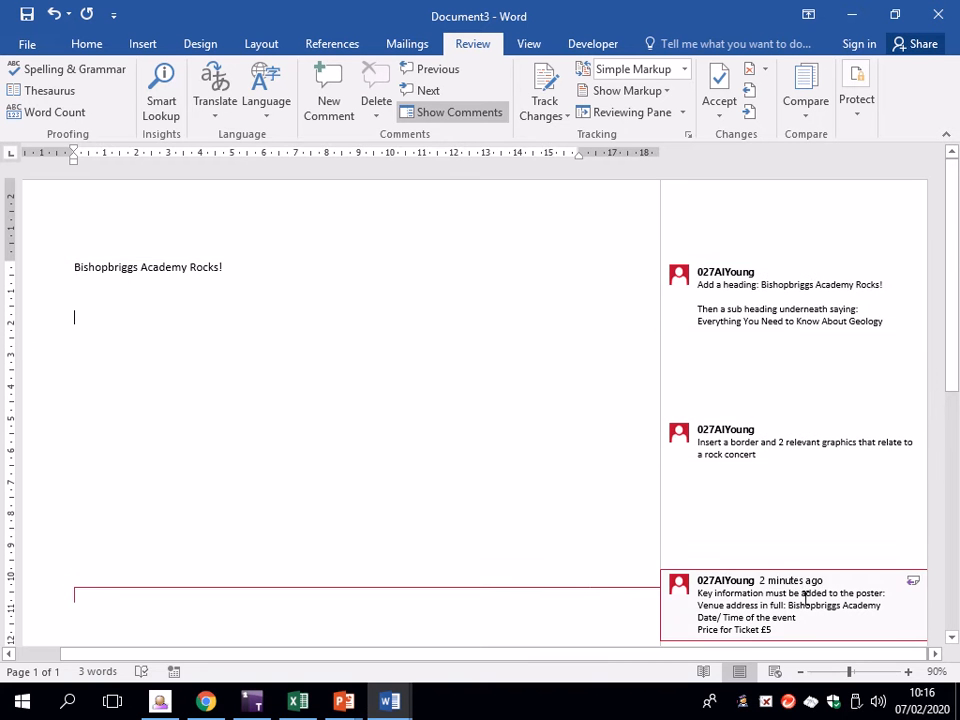
{"action": "scroll", "coordinate": [805, 574], "scroll_direction": "down", "scroll_amount": 6}
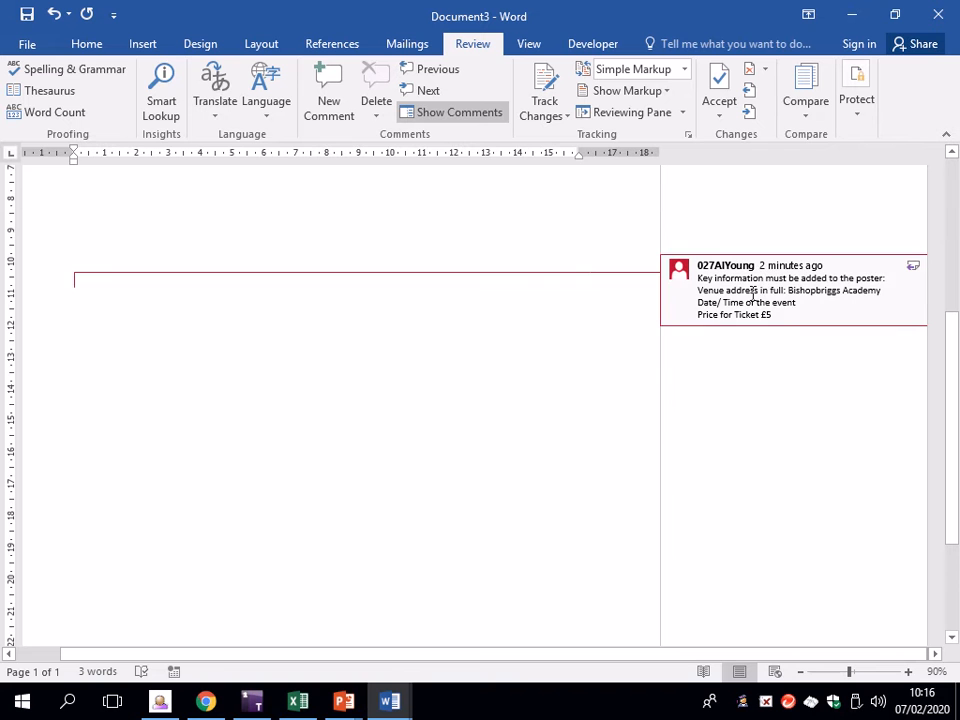
{"action": "scroll", "coordinate": [755, 308], "scroll_direction": "up", "scroll_amount": 5}
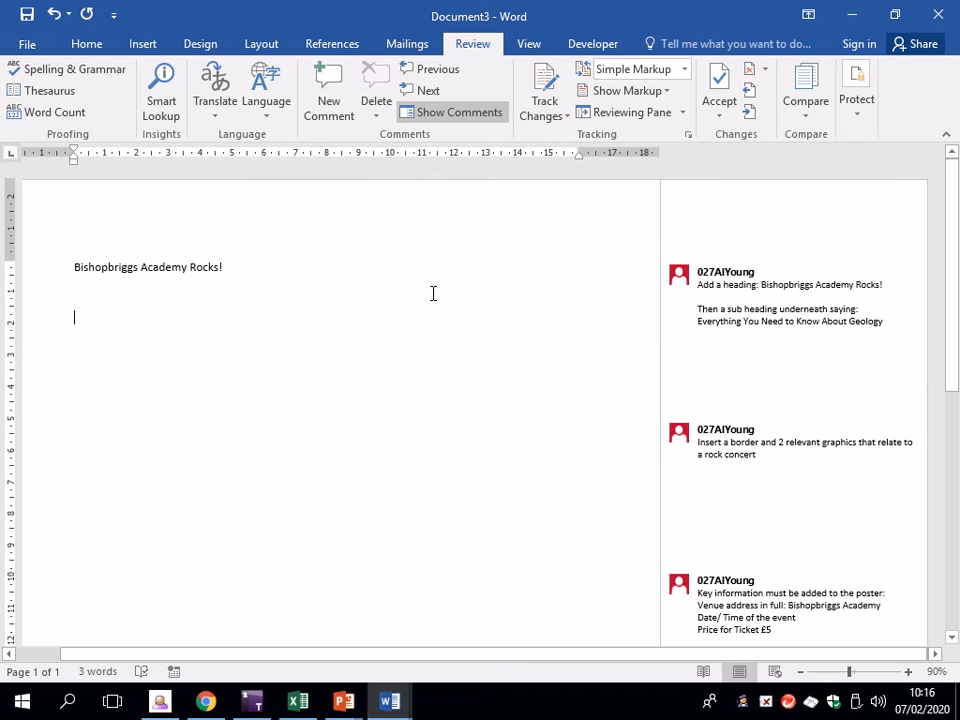
- Add the subheading "Everything You Need to Know About Geology" on the line below the heading
{"action": "key", "text": "Return"}
{"action": "type", "text": "Everything"}
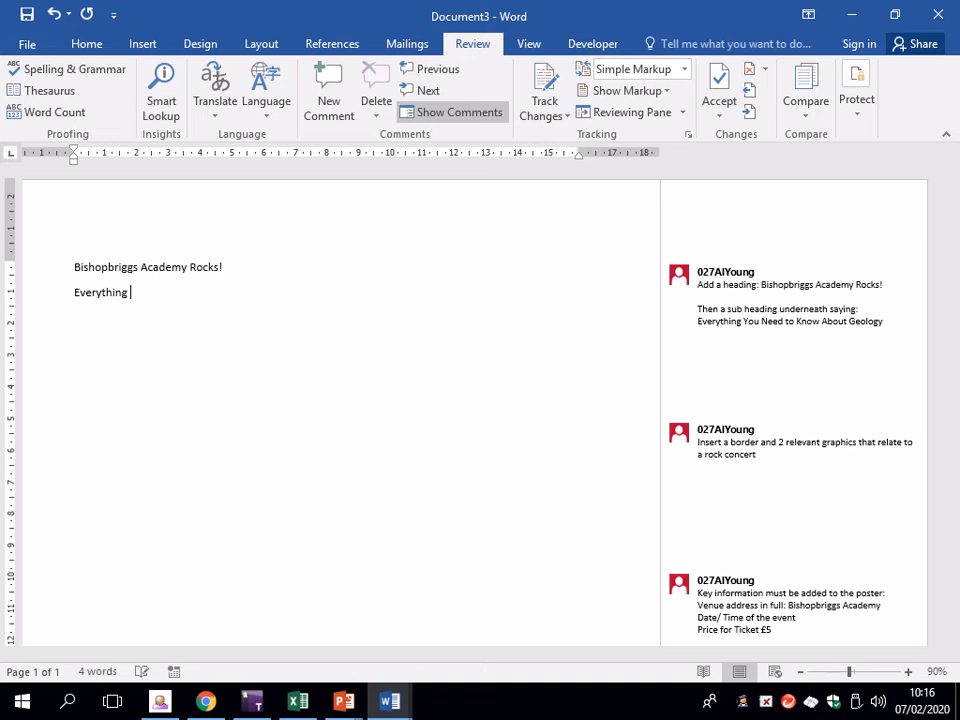
{"action": "type", "text": " You Need to Know About Geology"}
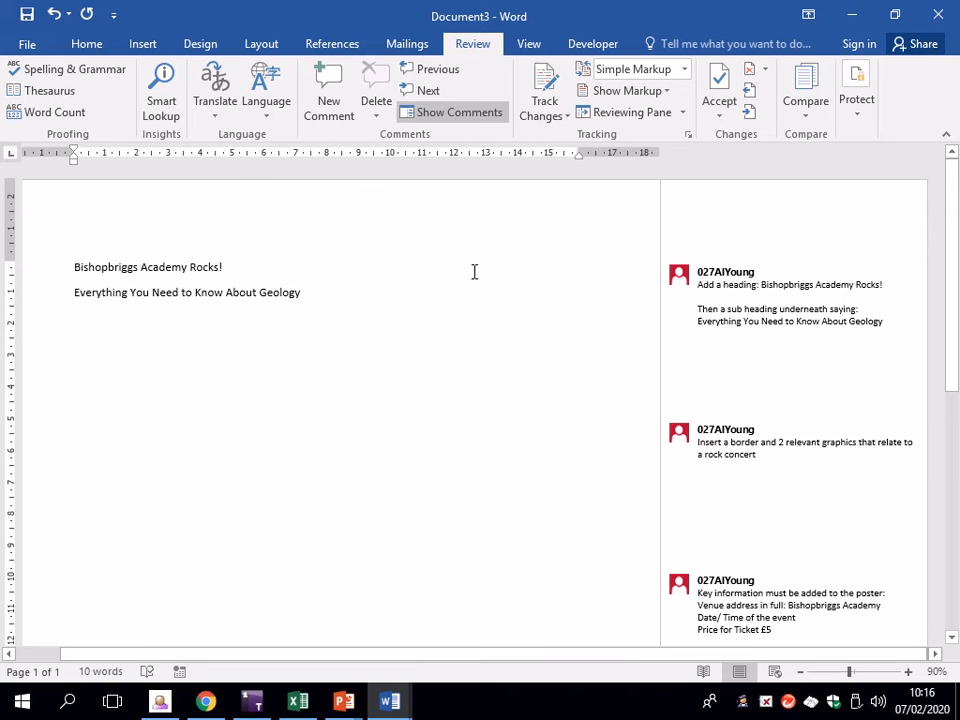
- Centre the heading and the subheading horizontally on the page
{"action": "left_click_drag", "start_coordinate": [367, 291], "coordinate": [180, 279]}
{"action": "left_click", "coordinate": [193, 267]}
{"action": "left_click_drag", "start_coordinate": [309, 291], "coordinate": [70, 263]}
{"action": "left_click", "coordinate": [86, 43]}
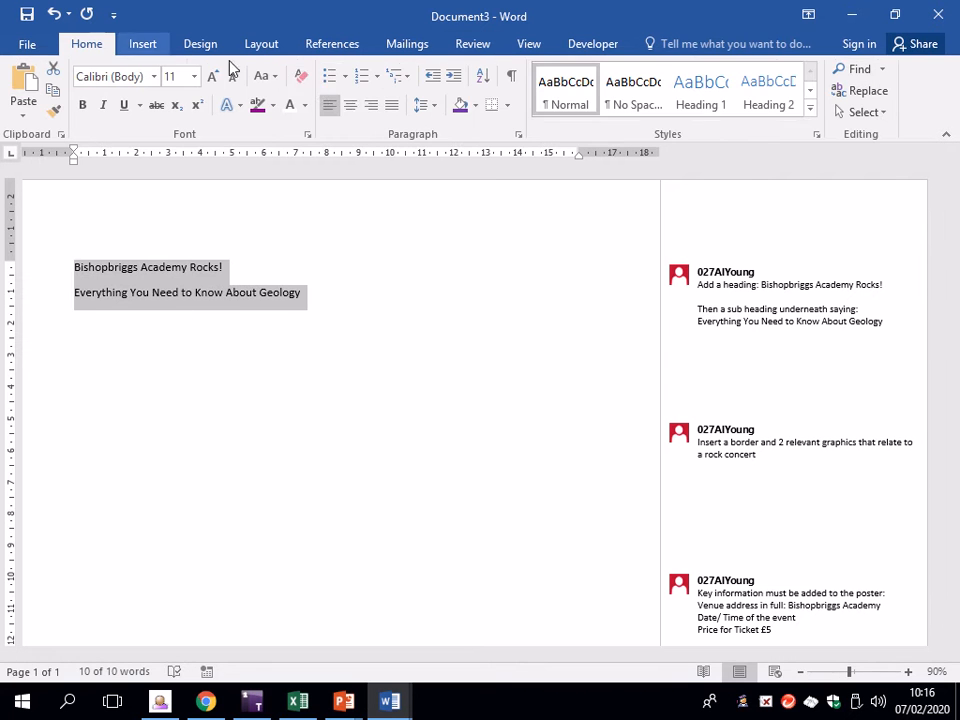
{"action": "left_click", "coordinate": [352, 106]}
{"action": "left_click", "coordinate": [361, 267]}
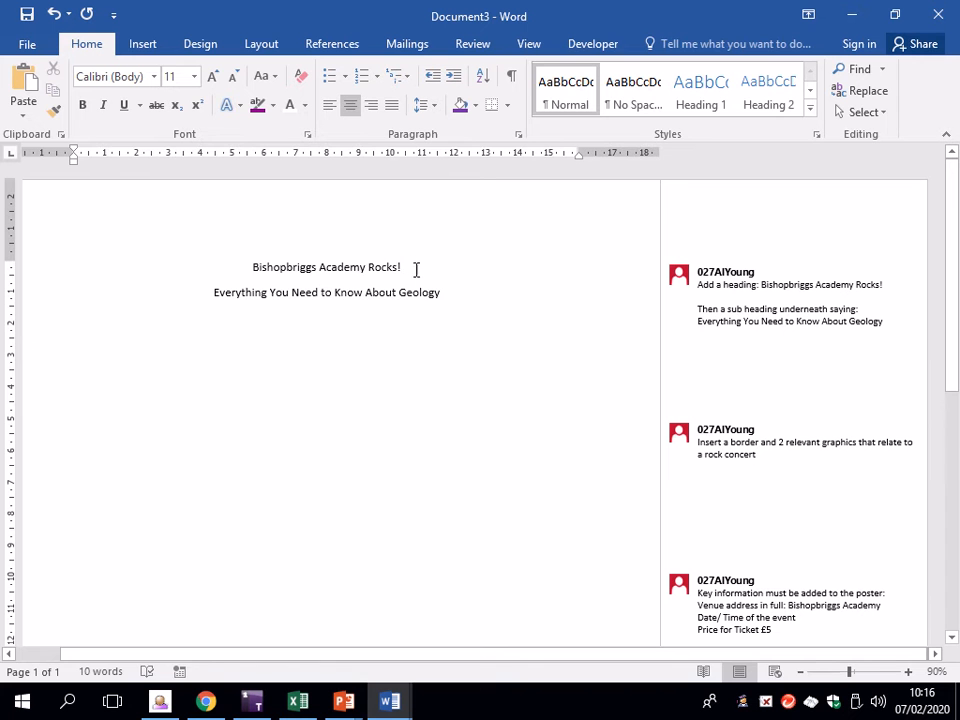
- Enlarge the font of both the heading and the subheading to 18 pt
{"action": "left_click_drag", "start_coordinate": [416, 270], "coordinate": [264, 253]}
{"action": "left_click", "coordinate": [461, 291]}
{"action": "left_click_drag", "start_coordinate": [461, 291], "coordinate": [230, 248]}
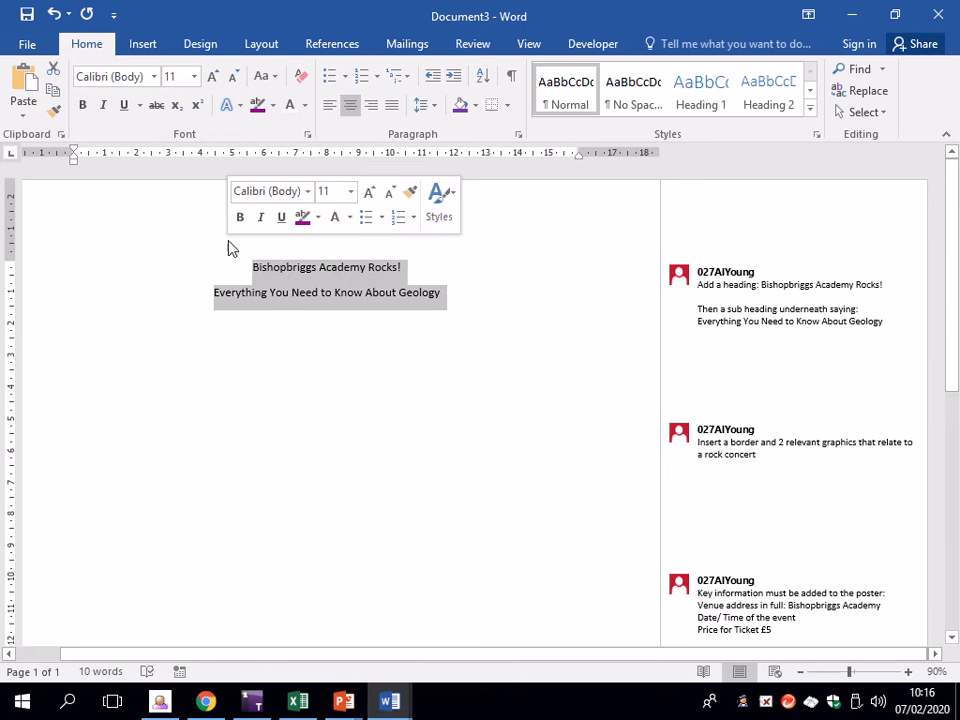
{"action": "left_click", "coordinate": [212, 76]}
{"action": "left_click", "coordinate": [212, 76]}
{"action": "left_click", "coordinate": [212, 76]}
{"action": "left_click", "coordinate": [212, 76]}
{"action": "left_click", "coordinate": [436, 272]}
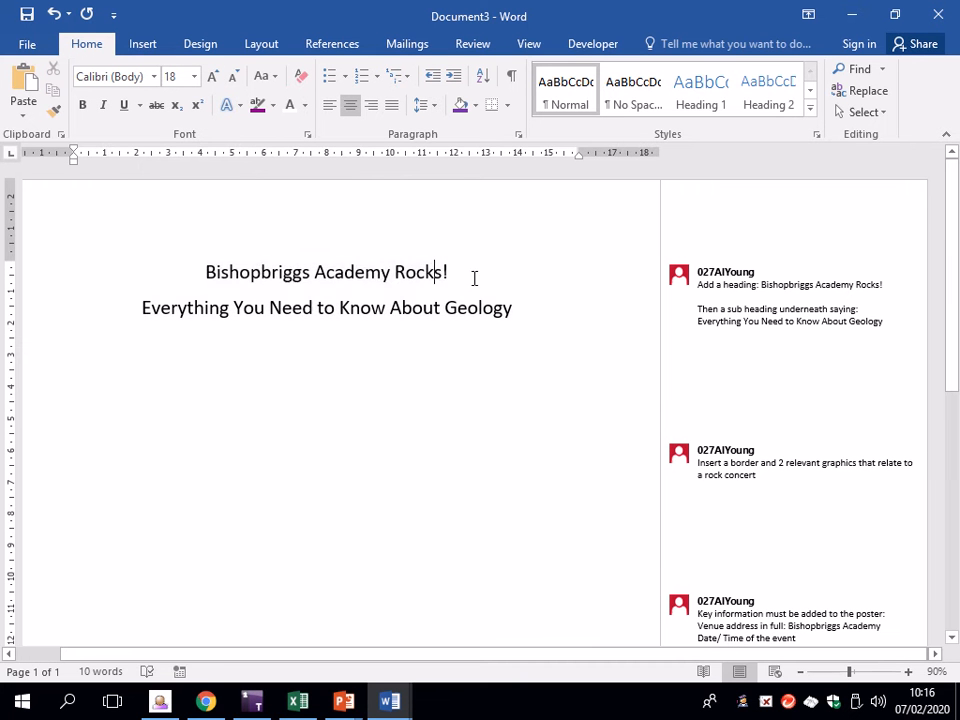
- Enlarge only the heading "Bishopbriggs Academy Rocks!" to a font size of 72 pt
{"action": "left_click_drag", "start_coordinate": [474, 278], "coordinate": [236, 257]}
{"action": "left_click", "coordinate": [212, 77]}
{"action": "left_click", "coordinate": [212, 77]}
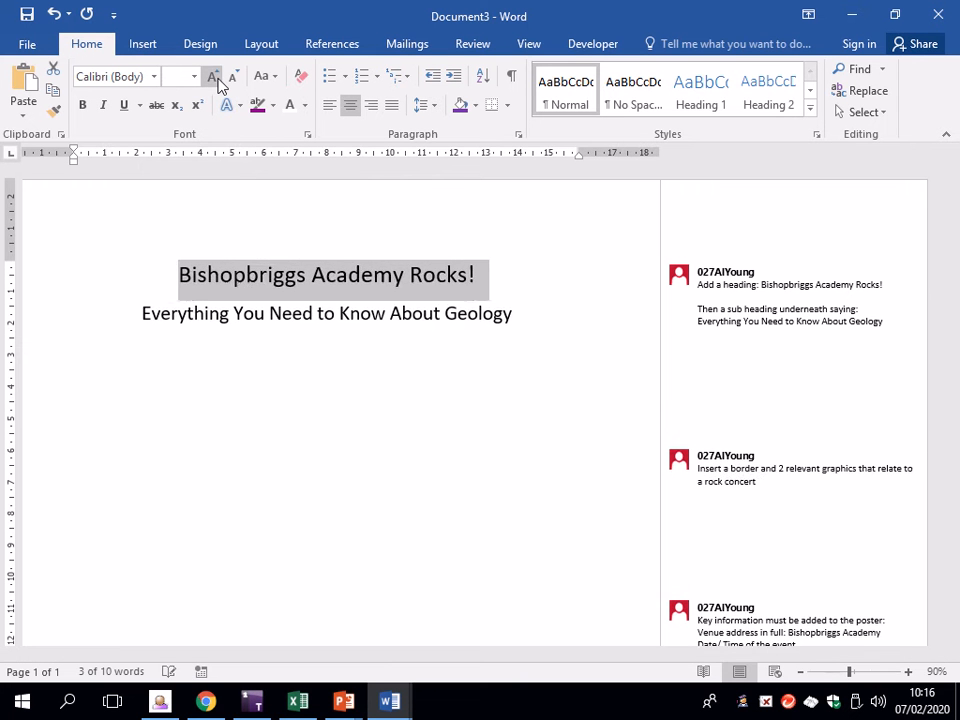
{"action": "left_click", "coordinate": [212, 77]}
{"action": "left_click", "coordinate": [212, 77]}
{"action": "left_click", "coordinate": [212, 77]}
{"action": "left_click", "coordinate": [212, 77]}
{"action": "left_click", "coordinate": [212, 77]}
{"action": "left_click", "coordinate": [212, 77]}
{"action": "left_click", "coordinate": [234, 78]}
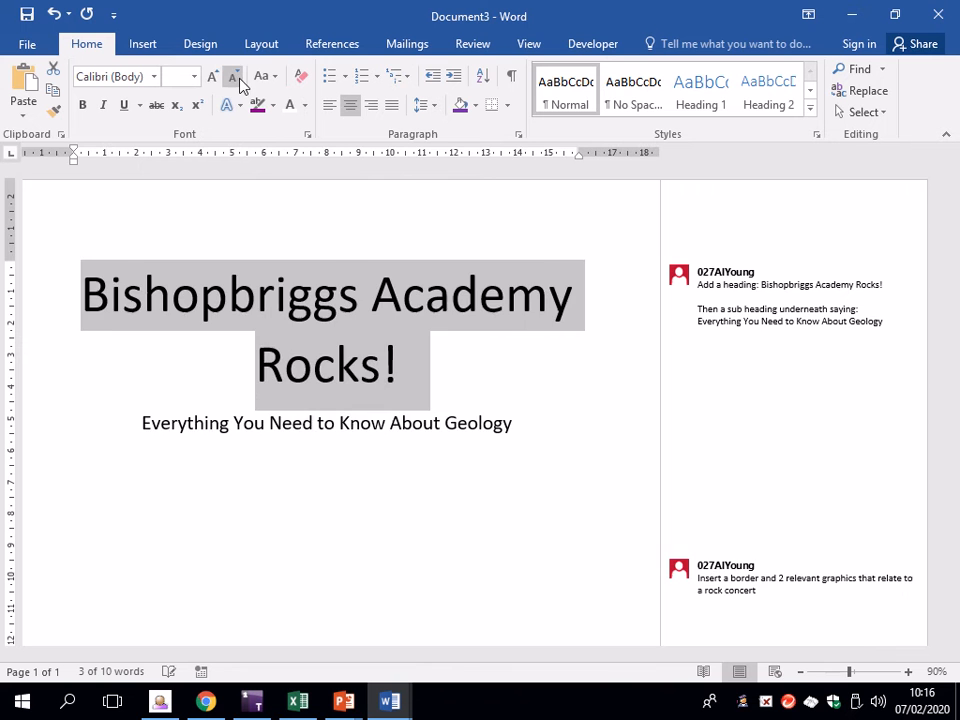
{"action": "left_click", "coordinate": [218, 79]}
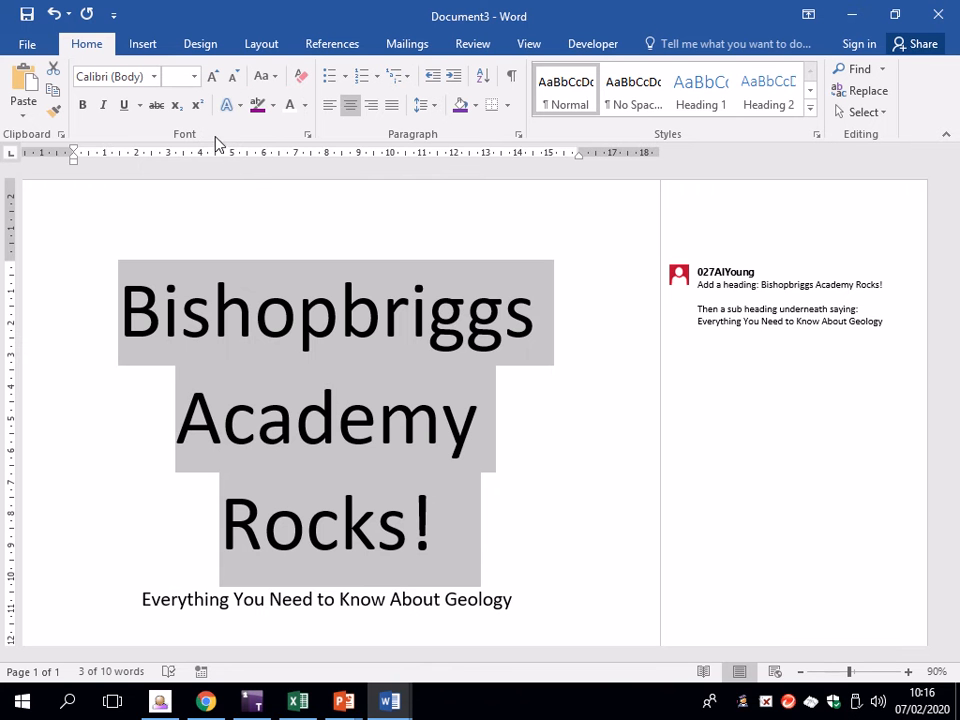
- Change the heading's font to Broadway
{"action": "left_click", "coordinate": [154, 76]}
{"action": "scroll", "coordinate": [183, 298], "scroll_direction": "down", "scroll_amount": 3}
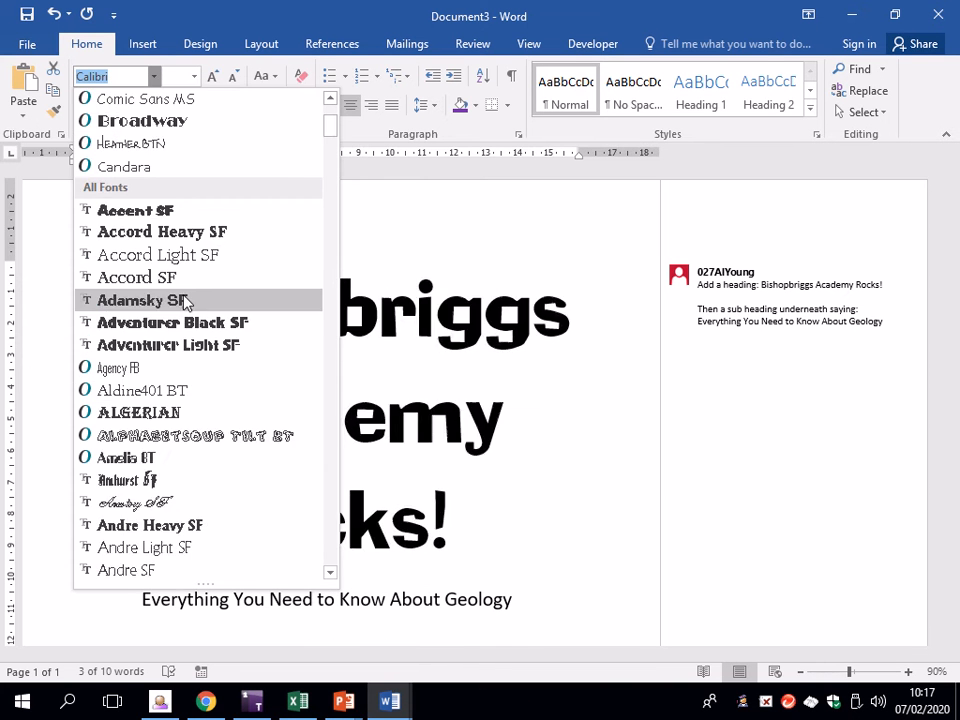
{"action": "scroll", "coordinate": [185, 302], "scroll_direction": "down", "scroll_amount": 15}
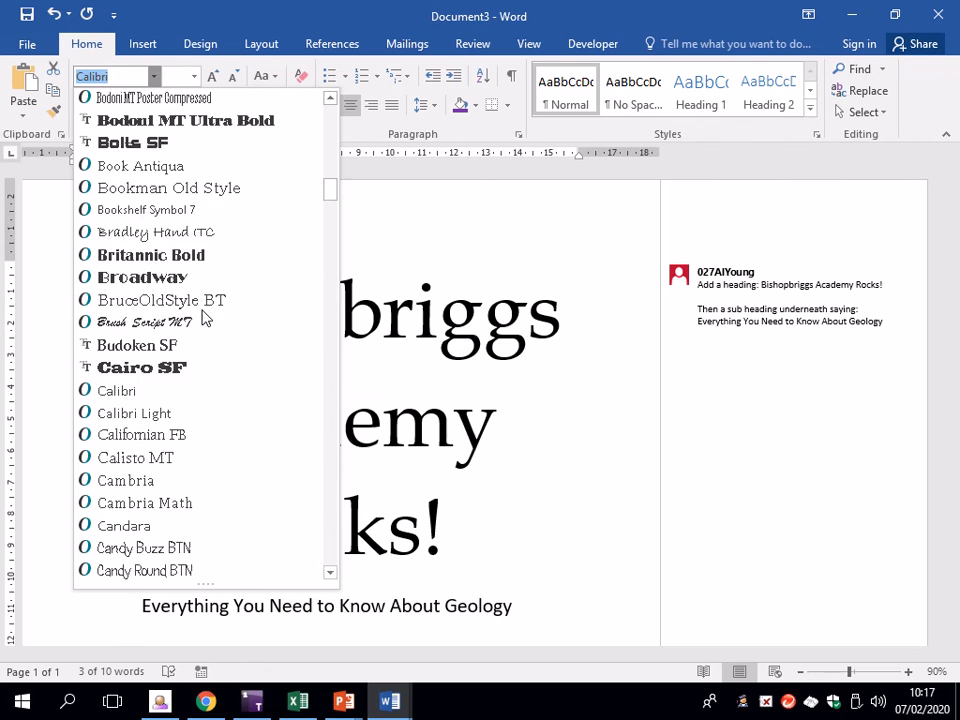
{"action": "left_click", "coordinate": [204, 278]}
{"action": "scroll", "coordinate": [291, 380], "scroll_direction": "down", "scroll_amount": 3}
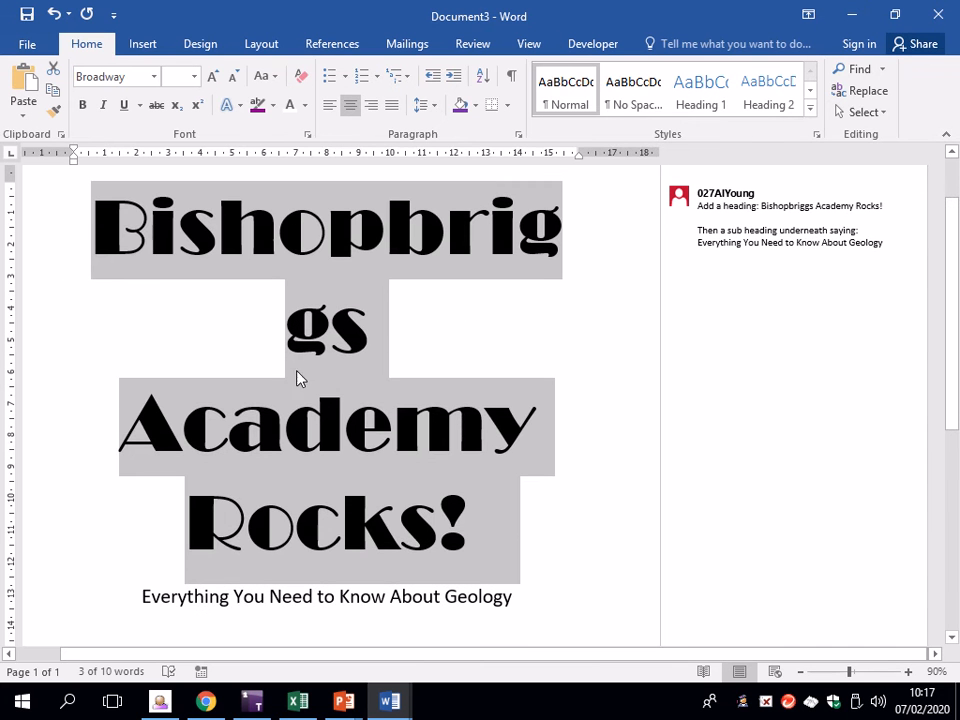
- Reduce the heading's font size to 60 pt so the word "Bishopbriggs" fits on one line
{"action": "left_click", "coordinate": [579, 253]}
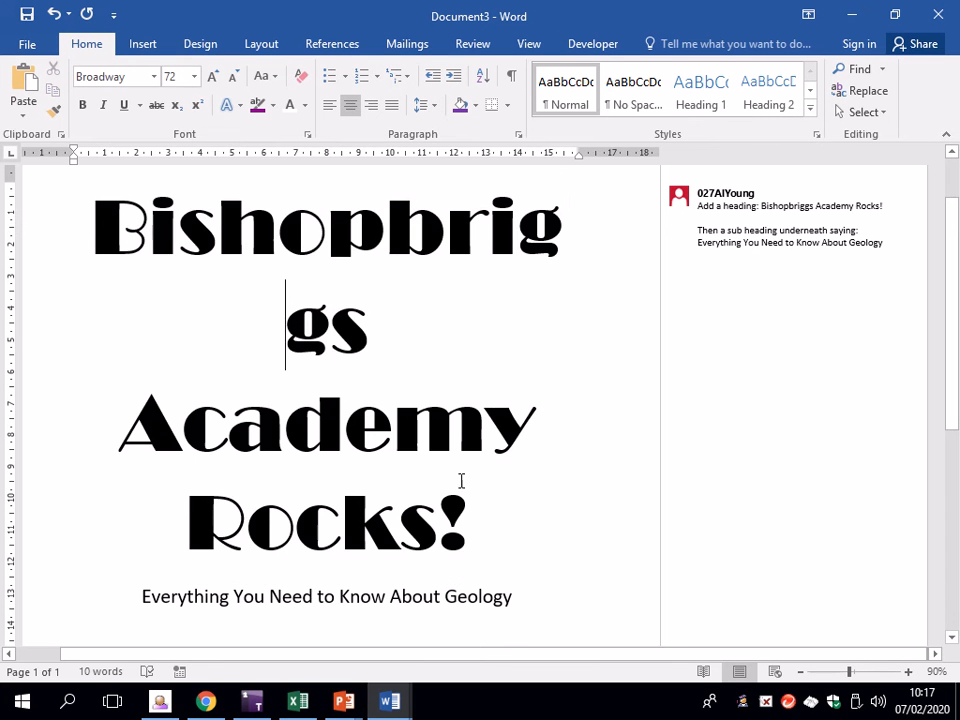
{"action": "left_click_drag", "start_coordinate": [461, 481], "coordinate": [124, 268]}
{"action": "left_click", "coordinate": [233, 76]}
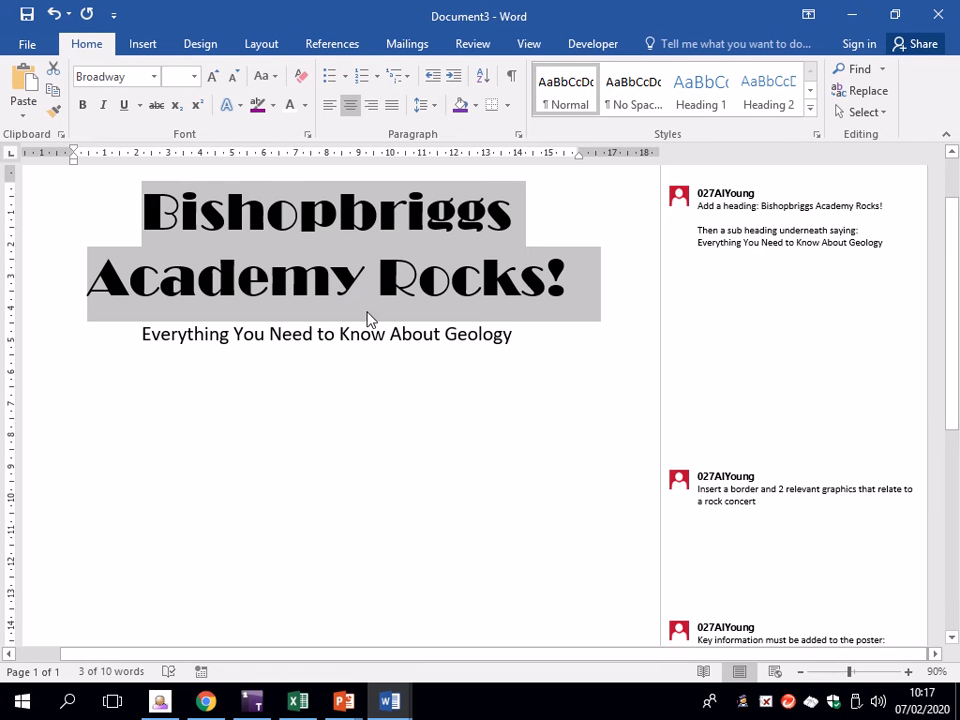
{"action": "left_click", "coordinate": [195, 86]}
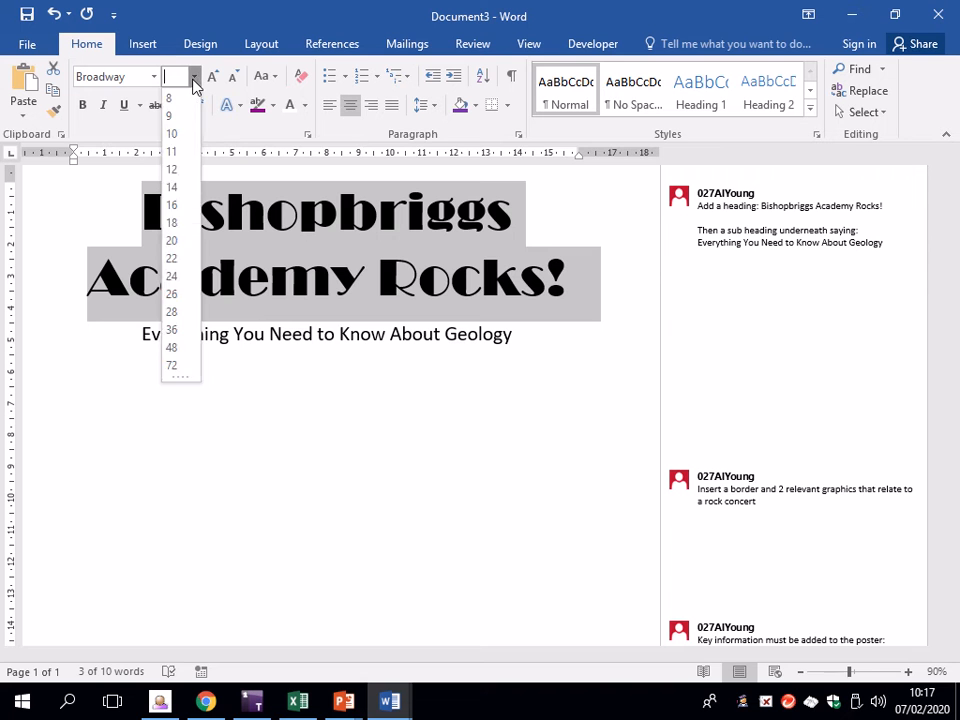
{"action": "left_click", "coordinate": [193, 85]}
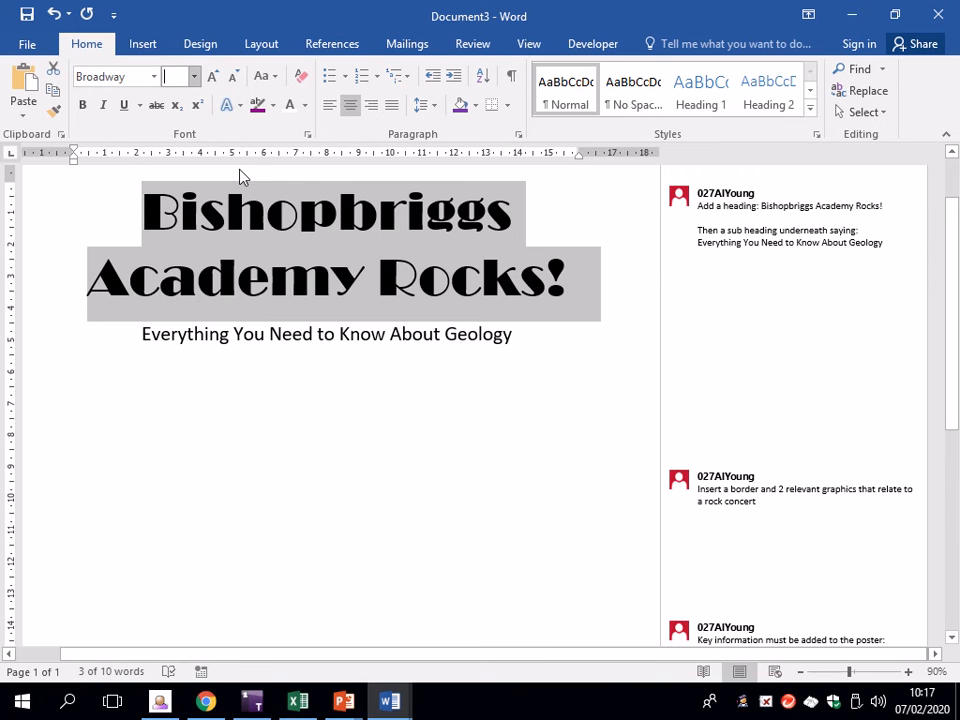
{"action": "type", "text": "60"}
{"action": "key", "text": "Return"}
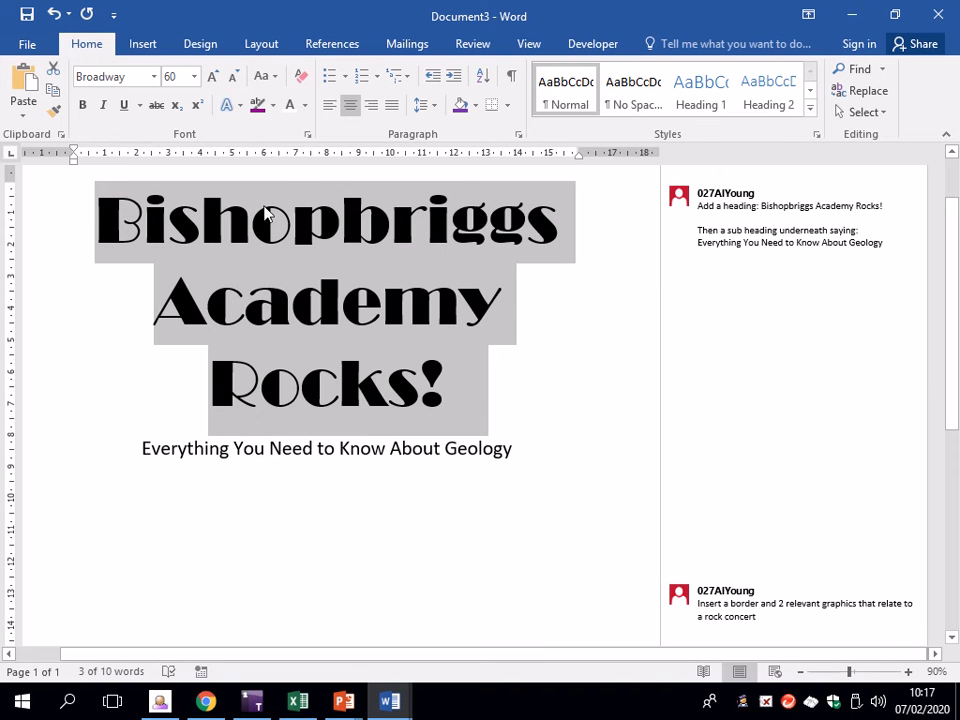
- Try reducing only the heading's word "Academy" to 36 pt and undo the font size changes
{"action": "left_click", "coordinate": [381, 300]}
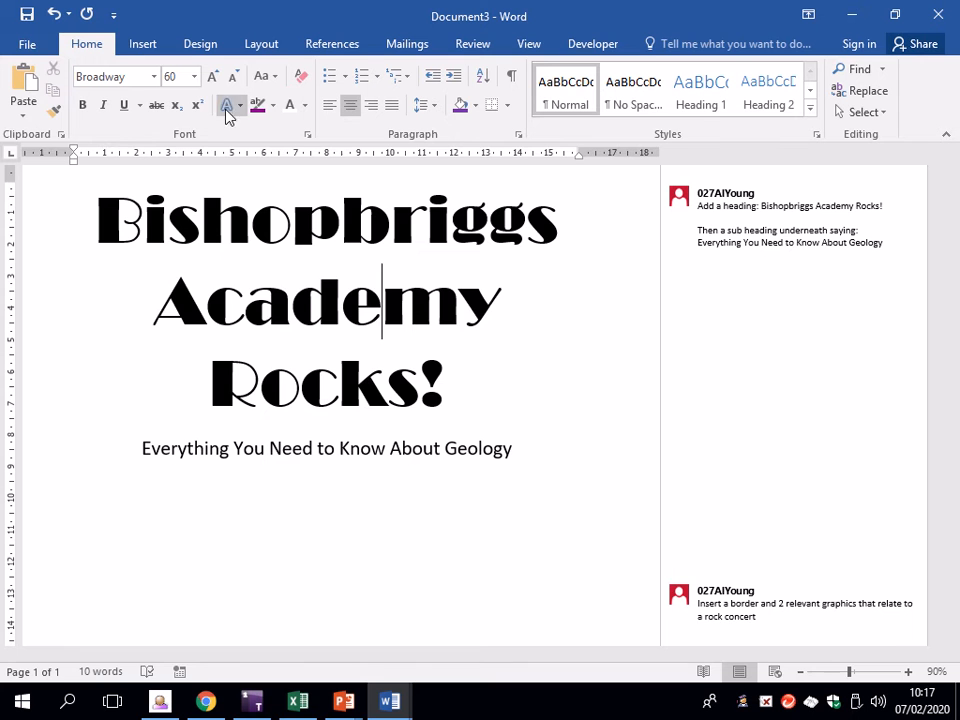
{"action": "left_click", "coordinate": [233, 77]}
{"action": "left_click", "coordinate": [233, 77]}
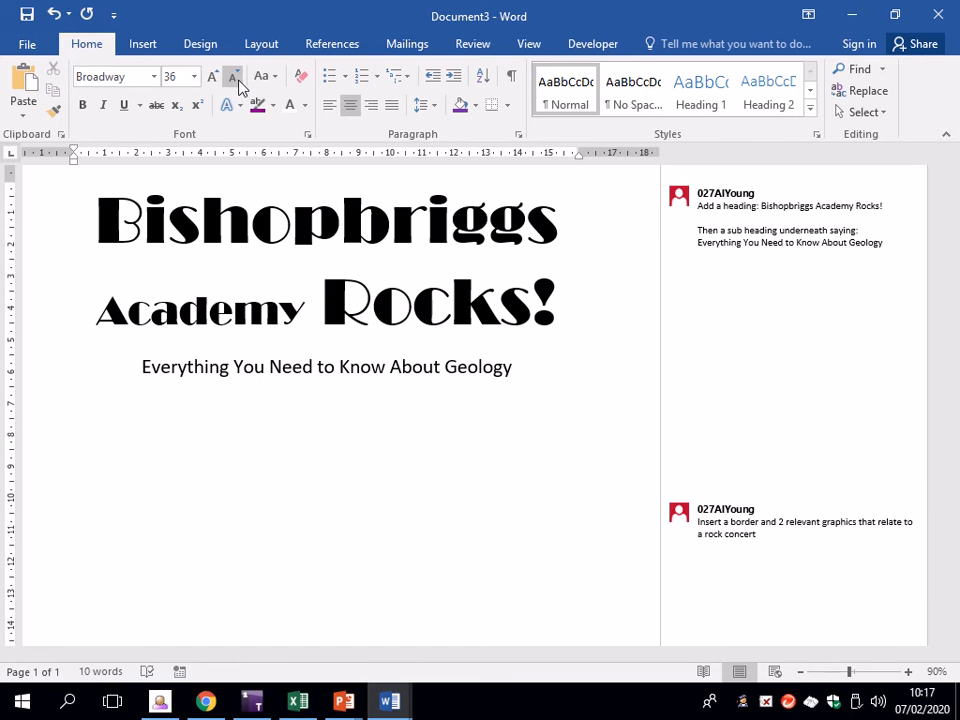
{"action": "key", "text": "ctrl+z"}
{"action": "key", "text": "ctrl+z"}
{"action": "left_click", "coordinate": [428, 390]}
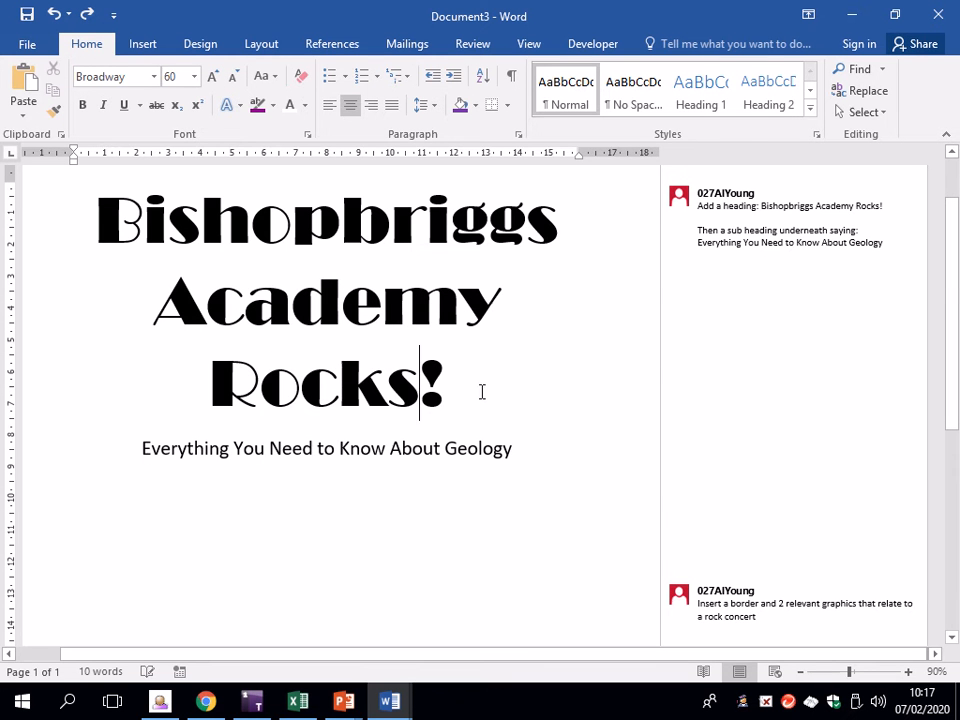
- Change the font of the subheading "Everything You Need to Know About Geology" to Comic Sans MS
{"action": "left_click_drag", "start_coordinate": [527, 454], "coordinate": [156, 434]}
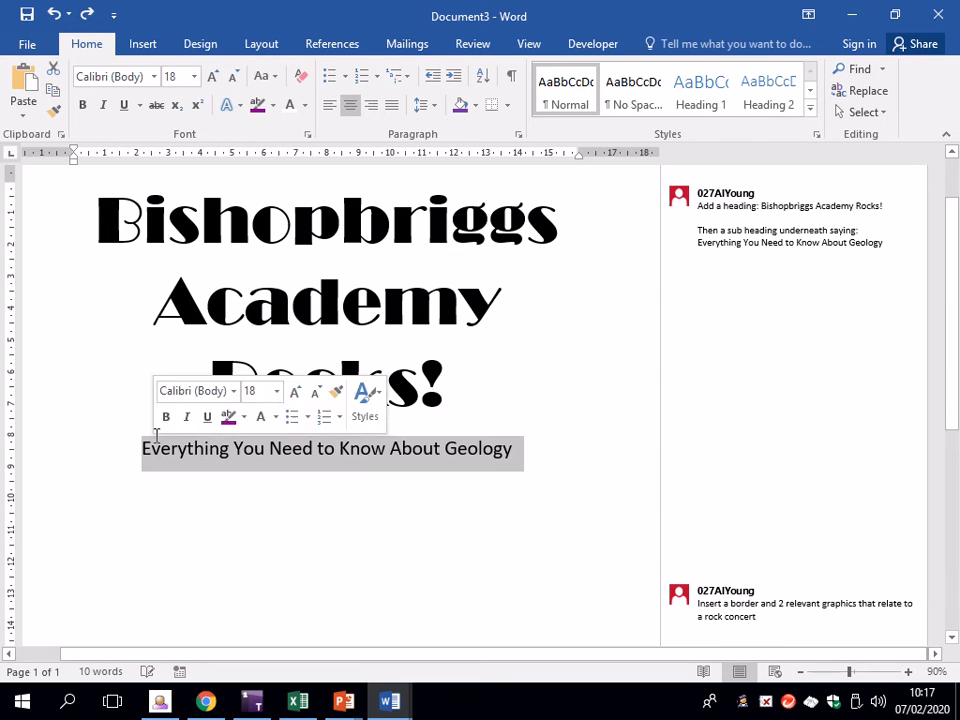
{"action": "left_click", "coordinate": [105, 76]}
{"action": "left_click", "coordinate": [154, 76]}
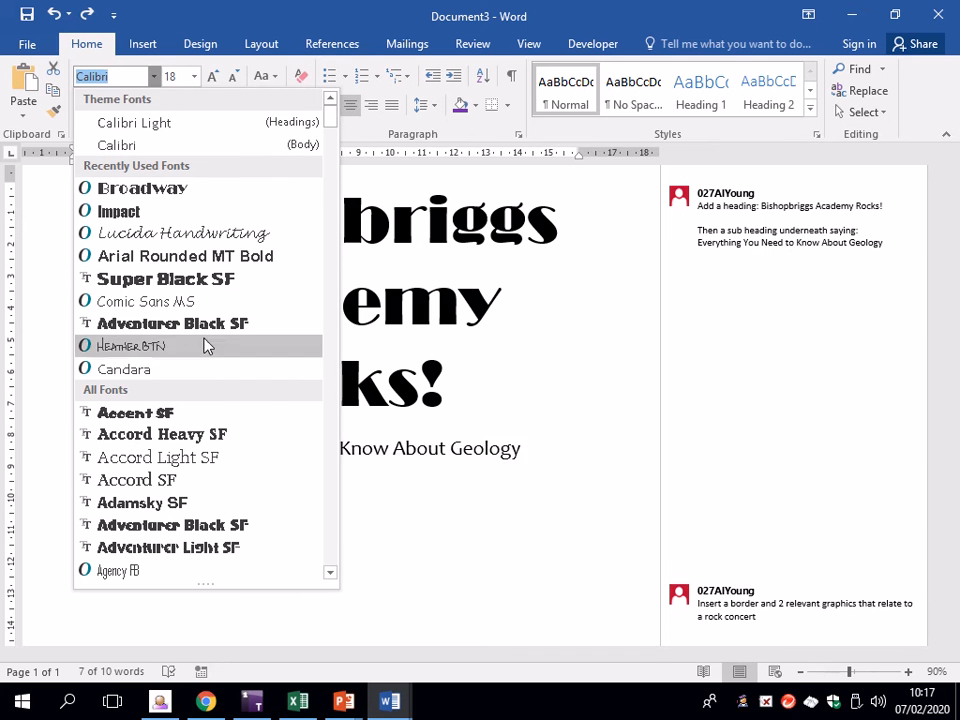
{"action": "left_click", "coordinate": [200, 301]}
- Enlarge the subheading's font size to 28 pt
{"action": "left_click", "coordinate": [212, 77]}
{"action": "left_click", "coordinate": [212, 77]}
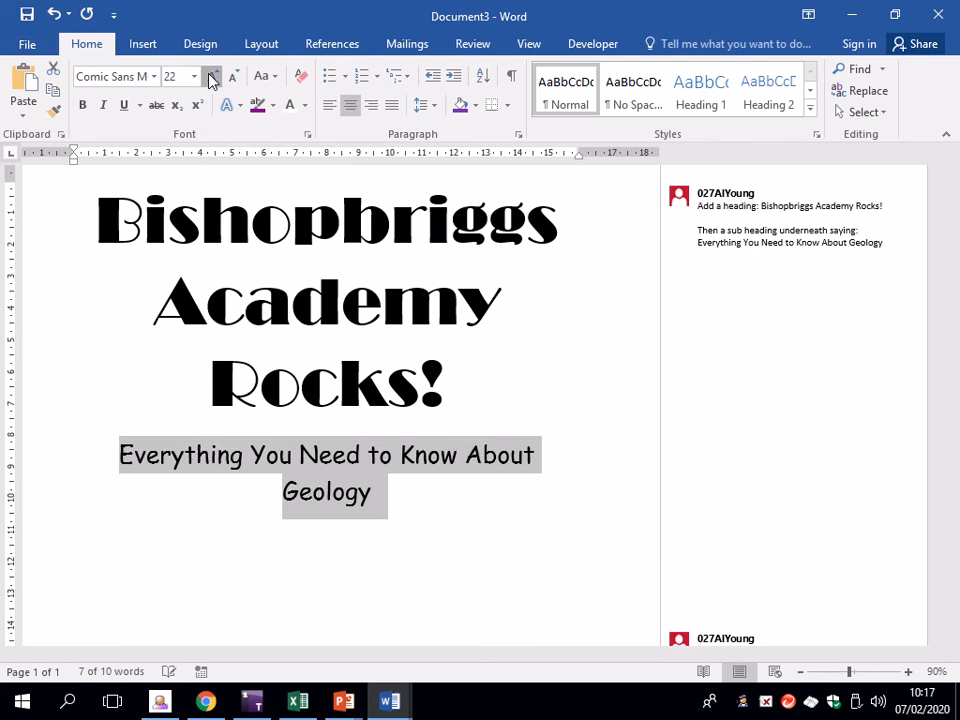
{"action": "left_click", "coordinate": [212, 77]}
{"action": "left_click", "coordinate": [212, 77]}
{"action": "left_click", "coordinate": [212, 77]}
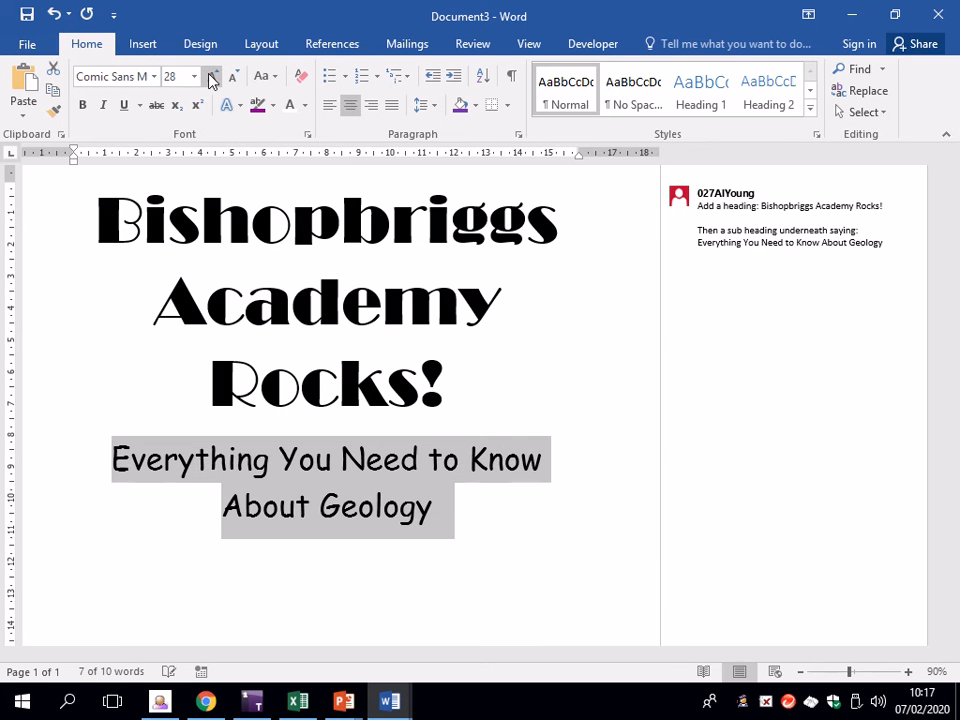
- Add blank lines below the subheading, starting from the end of "Geology"
{"action": "left_click", "coordinate": [461, 506]}
{"action": "scroll", "coordinate": [467, 499], "scroll_direction": "up", "scroll_amount": 2}
{"action": "scroll", "coordinate": [380, 458], "scroll_direction": "down", "scroll_amount": 2}
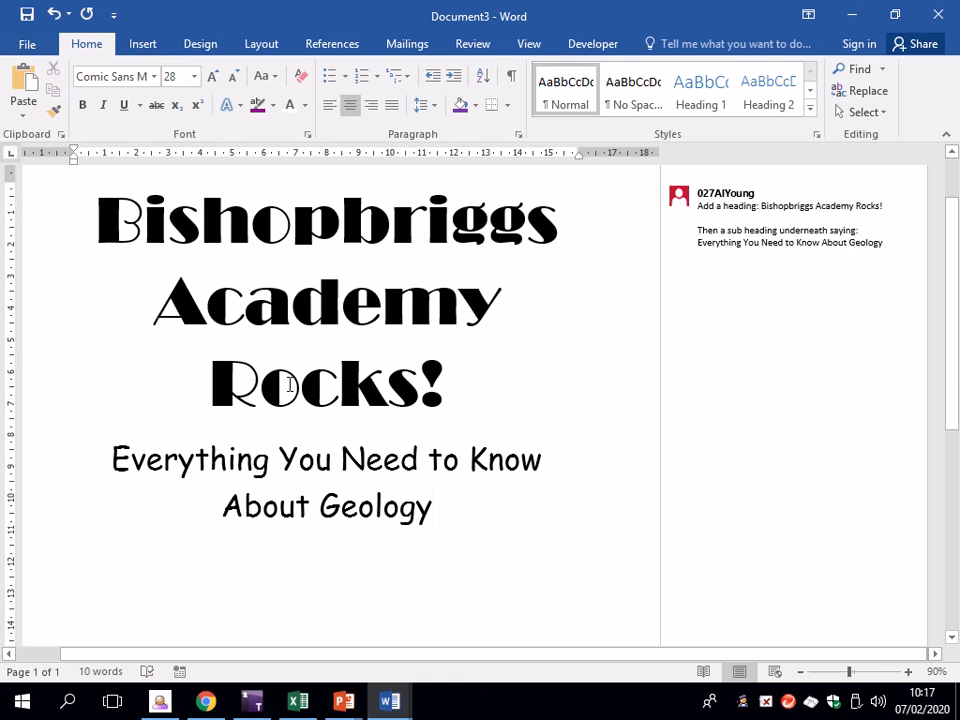
{"action": "scroll", "coordinate": [349, 424], "scroll_direction": "down", "scroll_amount": 1}
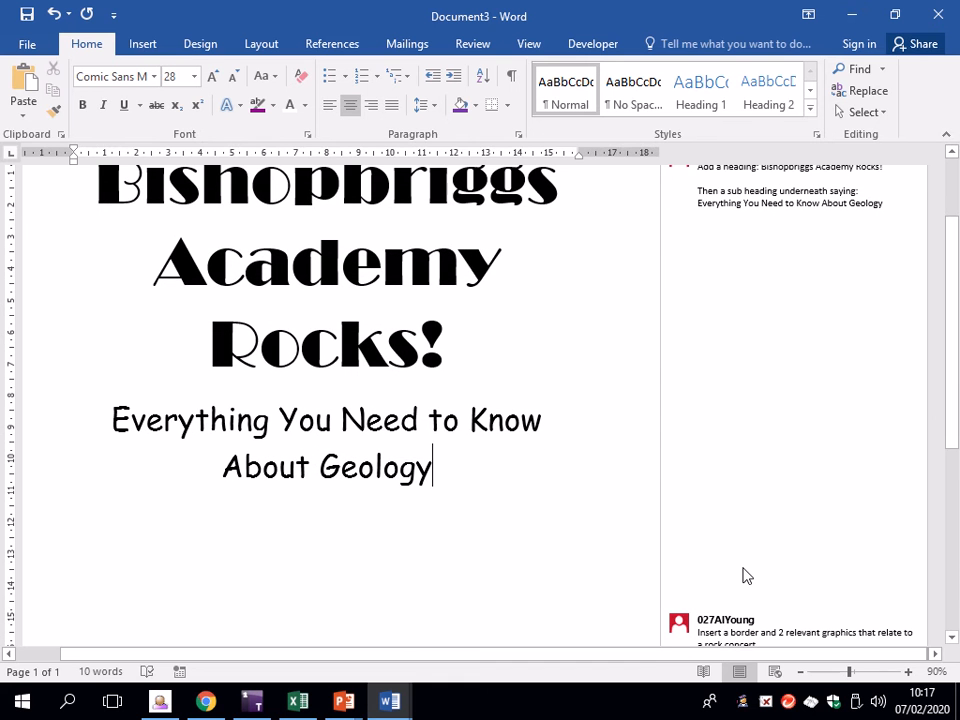
{"action": "key", "text": "Return"}
{"action": "key", "text": "Return"}
{"action": "key", "text": "Return"}
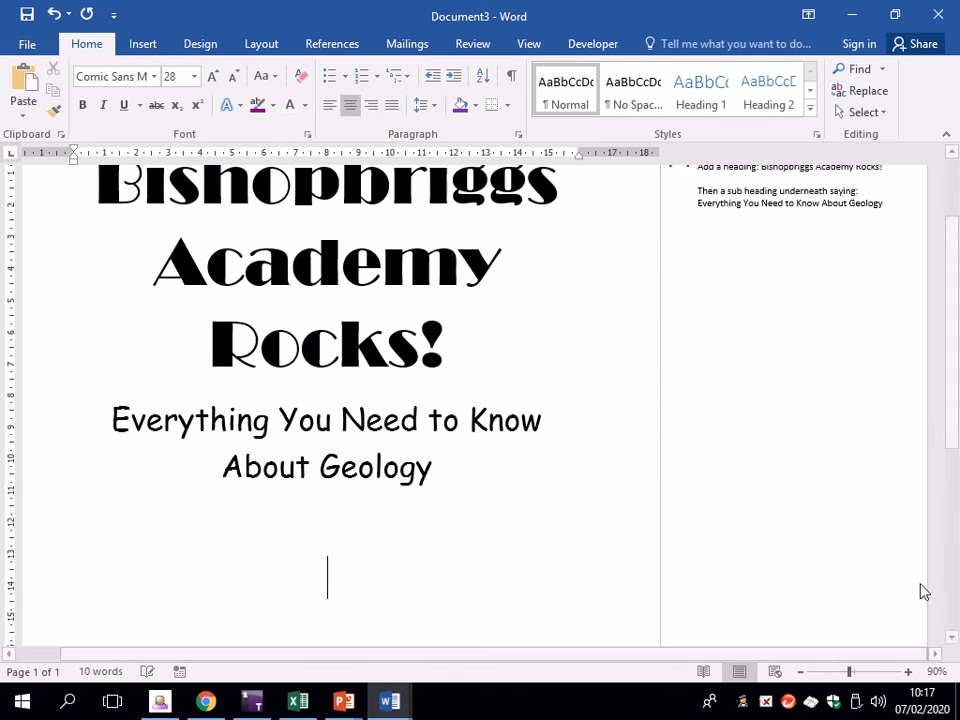
- Delete the completed comment about adding the heading and subheading
{"action": "scroll", "coordinate": [872, 480], "scroll_direction": "up", "scroll_amount": 3}
{"action": "left_click", "coordinate": [786, 289]}
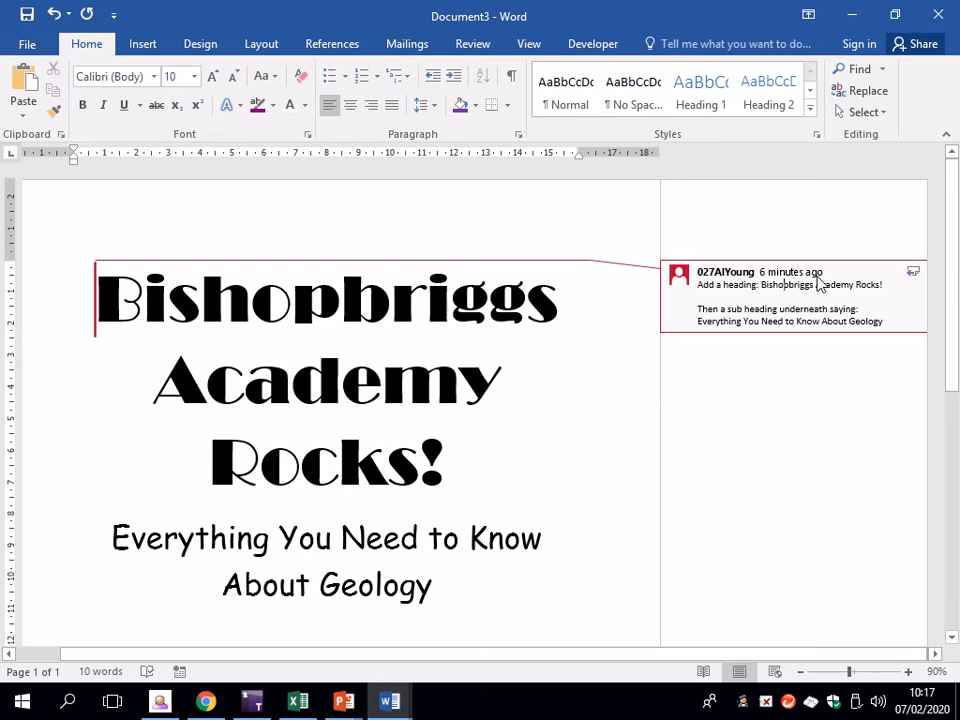
{"action": "right_click", "coordinate": [818, 283]}
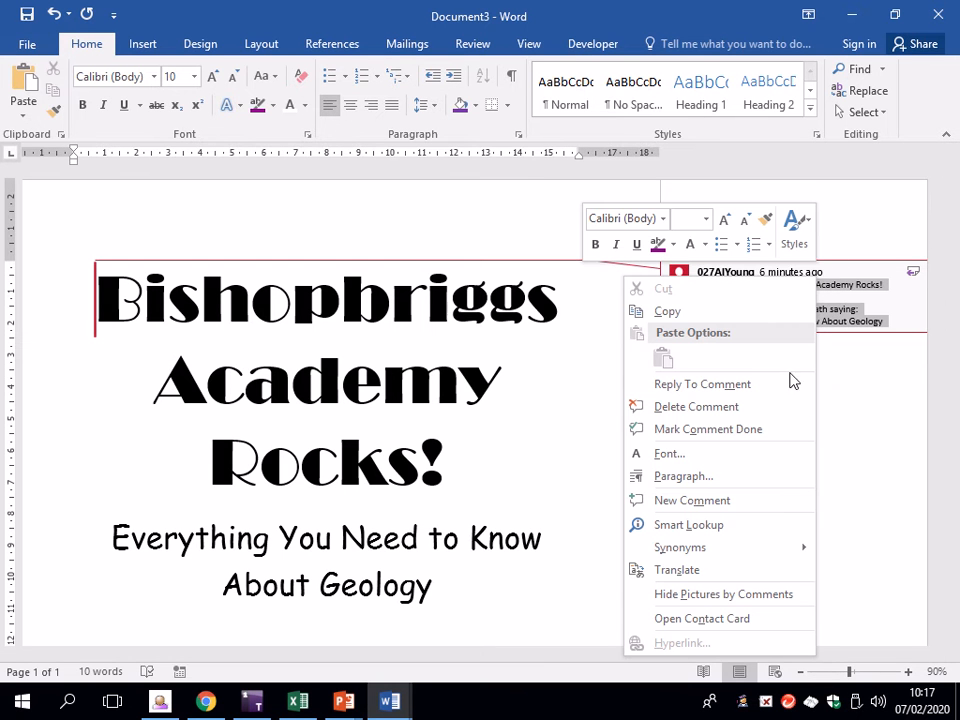
{"action": "left_click", "coordinate": [783, 416]}
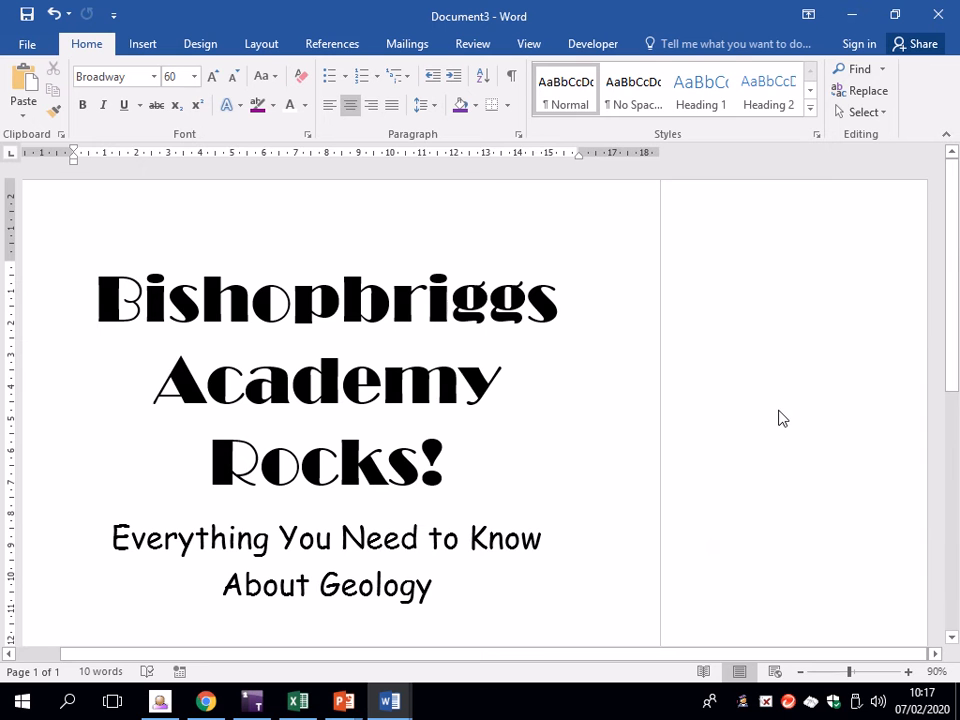
- Review the comment requesting a border and two rock concert graphics, and compare its topic with the word "Geology" in the subheading
{"action": "left_click", "coordinate": [485, 352]}
{"action": "scroll", "coordinate": [488, 349], "scroll_direction": "down", "scroll_amount": 10}
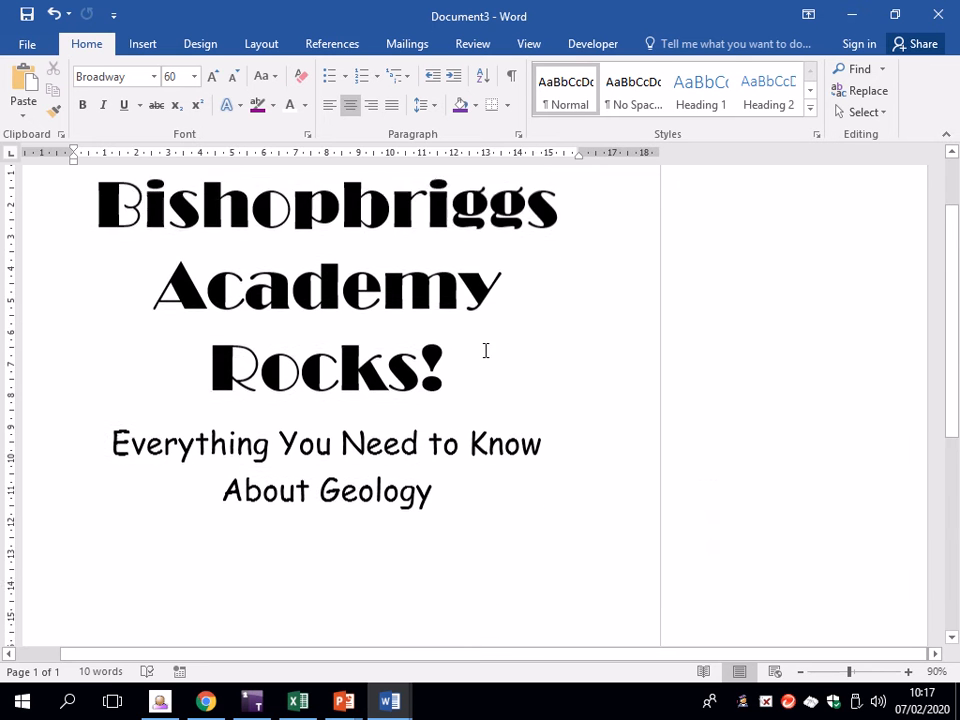
{"action": "scroll", "coordinate": [485, 350], "scroll_direction": "up", "scroll_amount": 3}
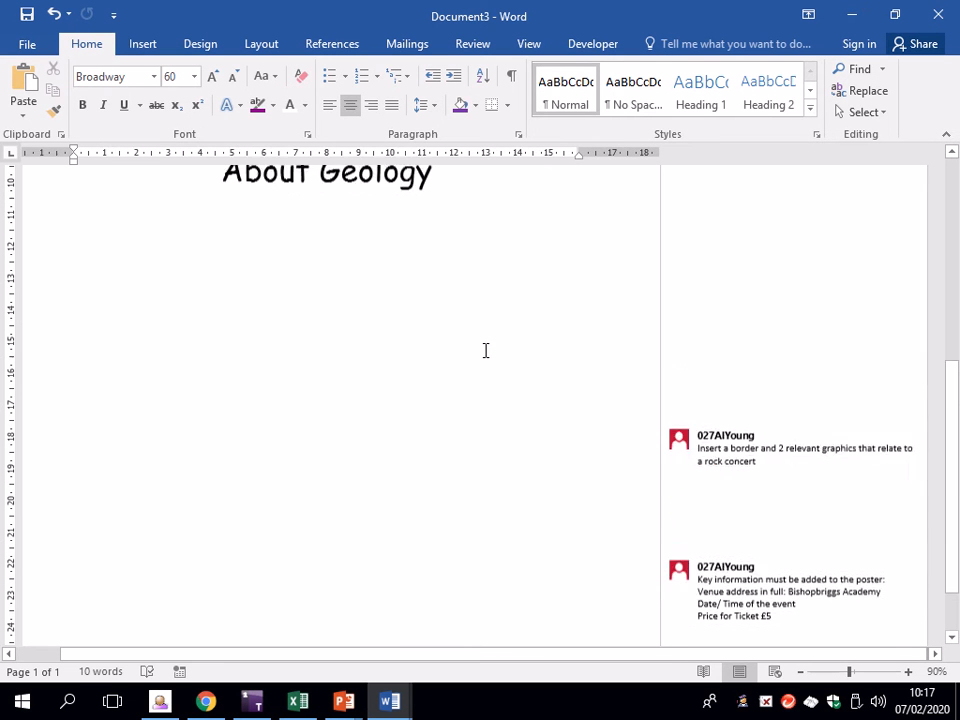
{"action": "left_click", "coordinate": [780, 484]}
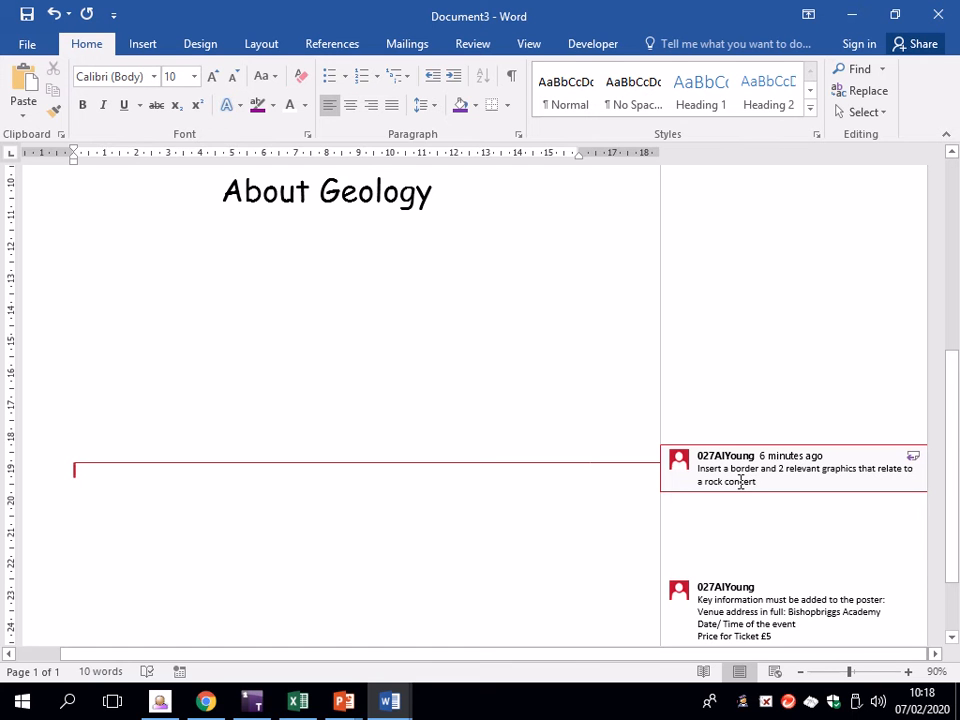
{"action": "left_click_drag", "start_coordinate": [760, 482], "coordinate": [721, 482]}
{"action": "left_click", "coordinate": [365, 281]}
{"action": "scroll", "coordinate": [366, 282], "scroll_direction": "up", "scroll_amount": 3}
{"action": "scroll", "coordinate": [400, 360], "scroll_direction": "up", "scroll_amount": 3}
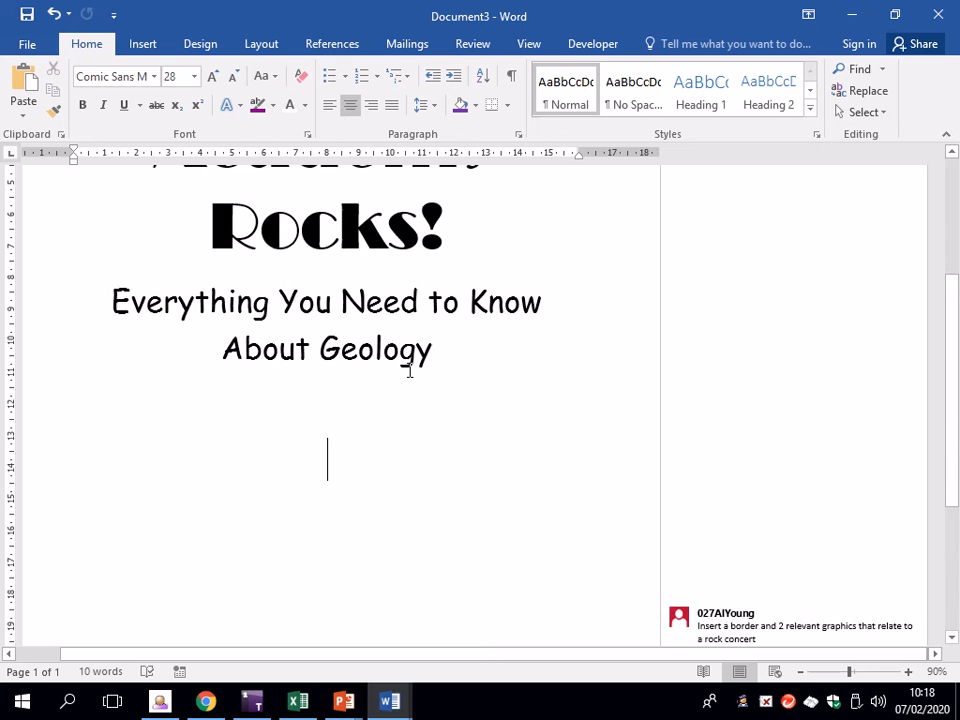
{"action": "left_click_drag", "start_coordinate": [432, 428], "coordinate": [330, 428]}
{"action": "left_click", "coordinate": [339, 480]}
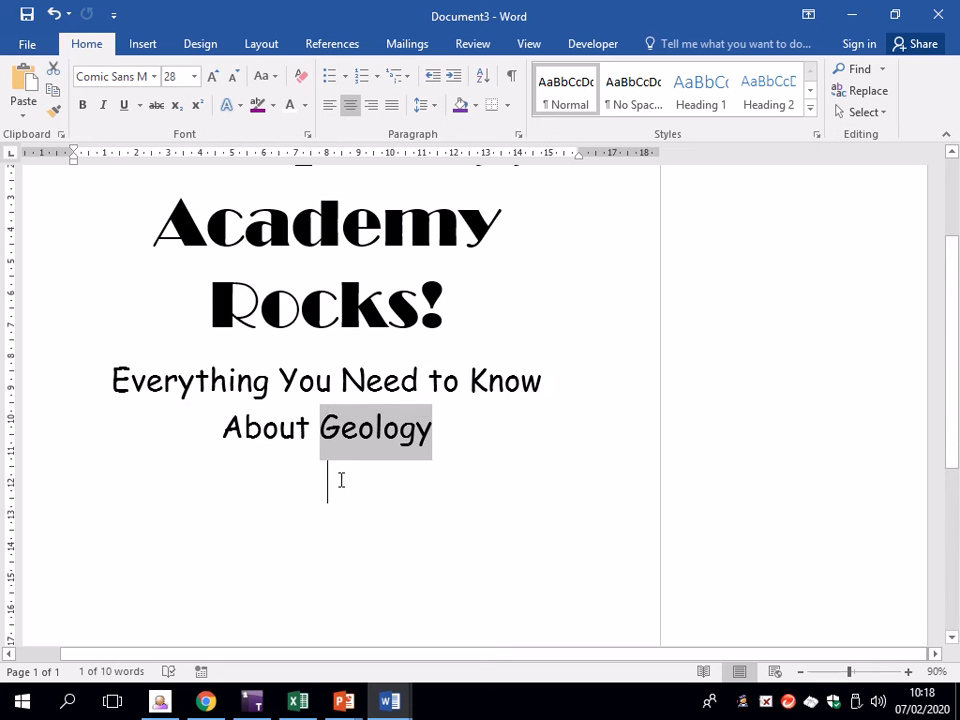
{"action": "scroll", "coordinate": [351, 476], "scroll_direction": "down", "scroll_amount": 3}
{"action": "left_click", "coordinate": [744, 519]}
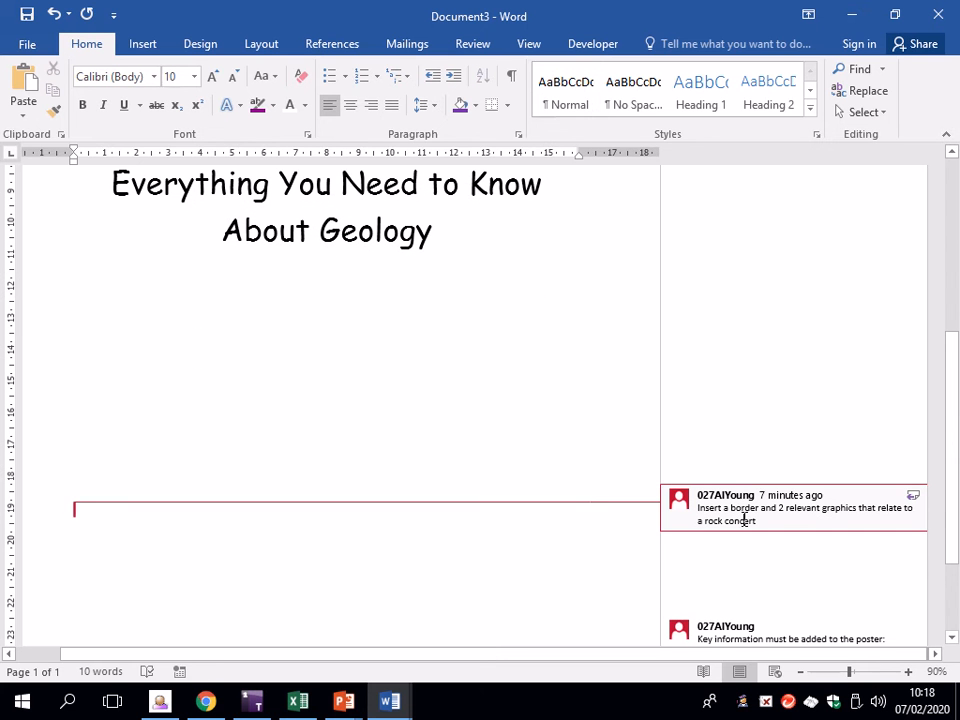
- Place the cursor in the blank area below the subheading and open the page border settings
{"action": "left_click", "coordinate": [367, 409]}
{"action": "left_click", "coordinate": [219, 49]}
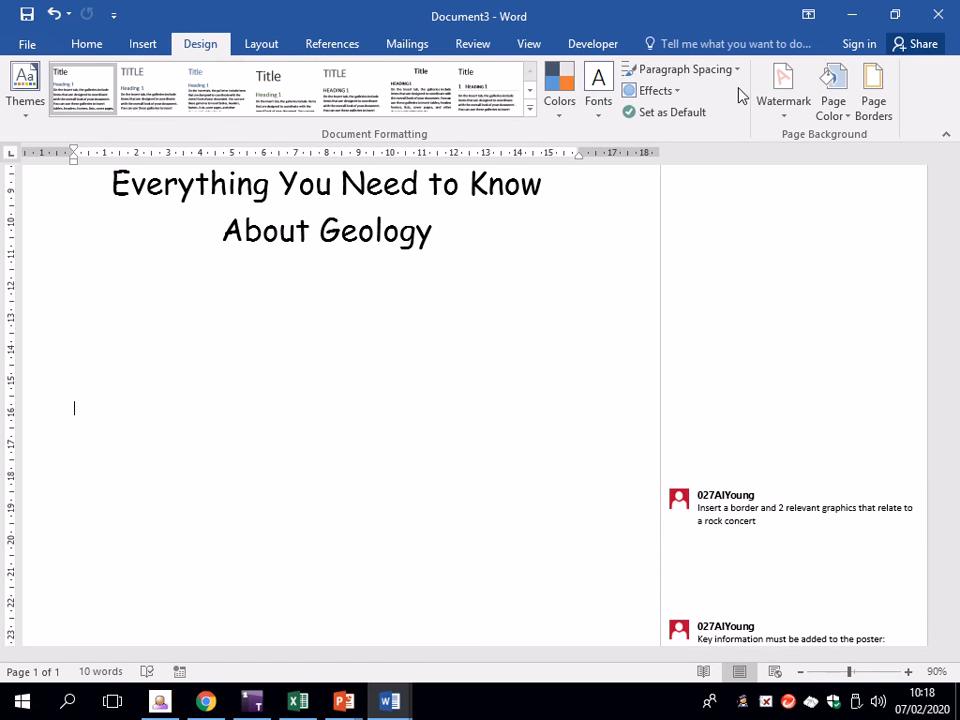
{"action": "left_click", "coordinate": [873, 108]}
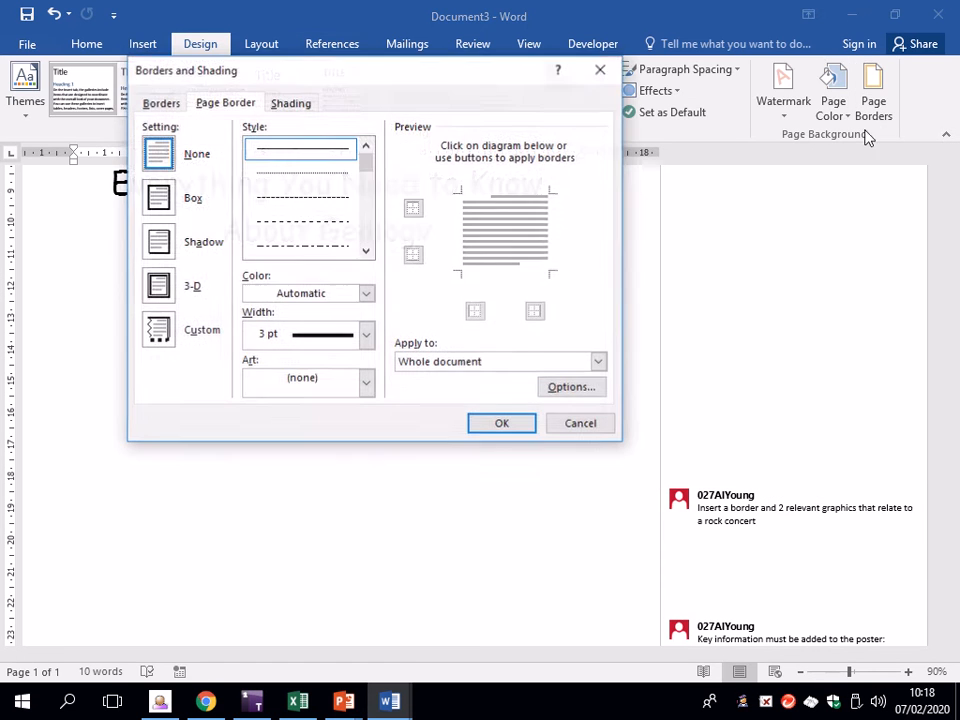
- Try the Box page border setting and browse the available art border designs
{"action": "left_click", "coordinate": [158, 199]}
{"action": "left_click", "coordinate": [350, 389]}
{"action": "scroll", "coordinate": [348, 465], "scroll_direction": "down", "scroll_amount": 5}
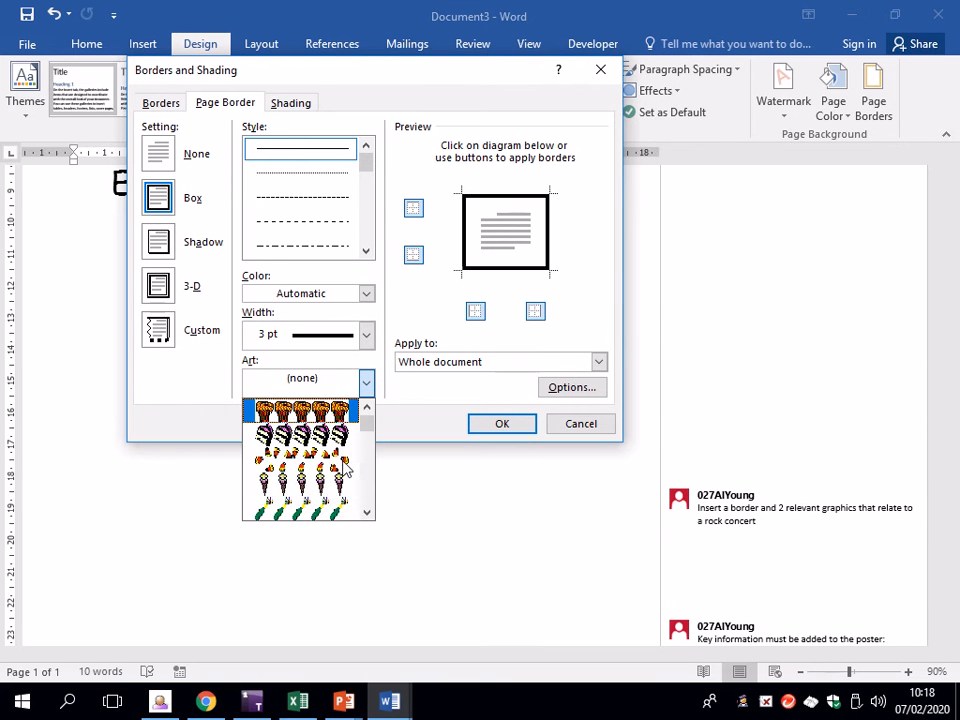
{"action": "scroll", "coordinate": [348, 465], "scroll_direction": "down", "scroll_amount": 8}
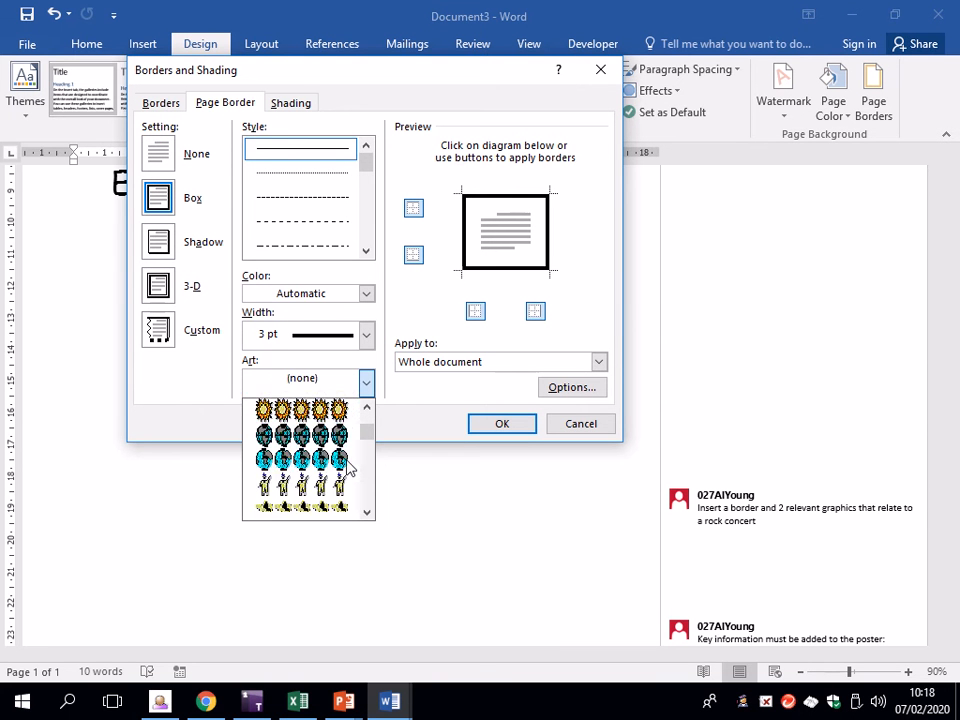
{"action": "scroll", "coordinate": [348, 468], "scroll_direction": "down", "scroll_amount": 8}
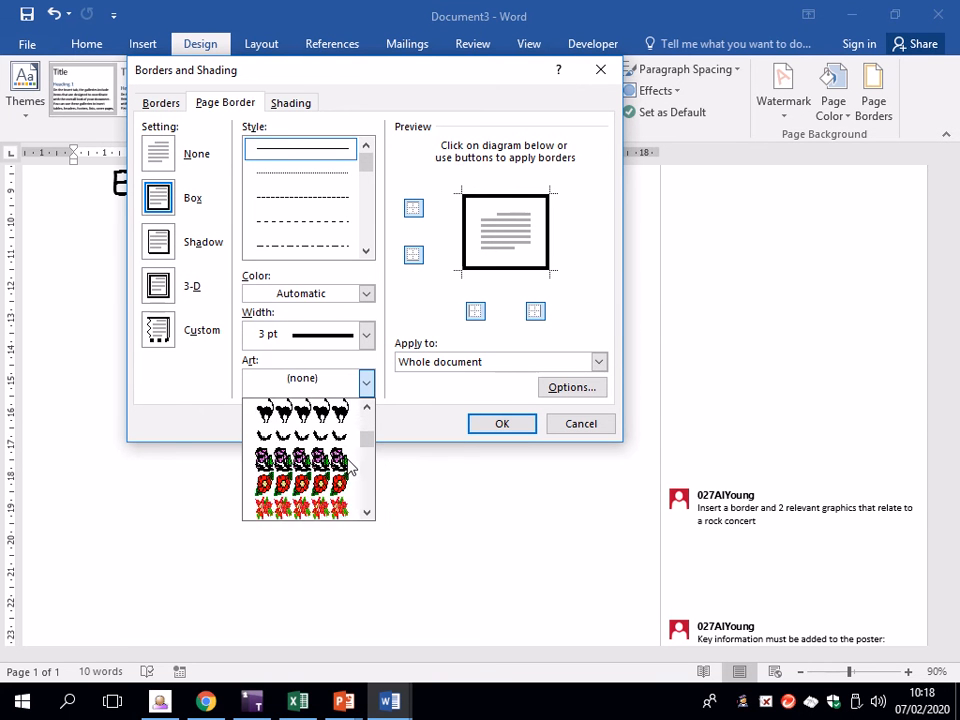
{"action": "scroll", "coordinate": [350, 467], "scroll_direction": "down", "scroll_amount": 8}
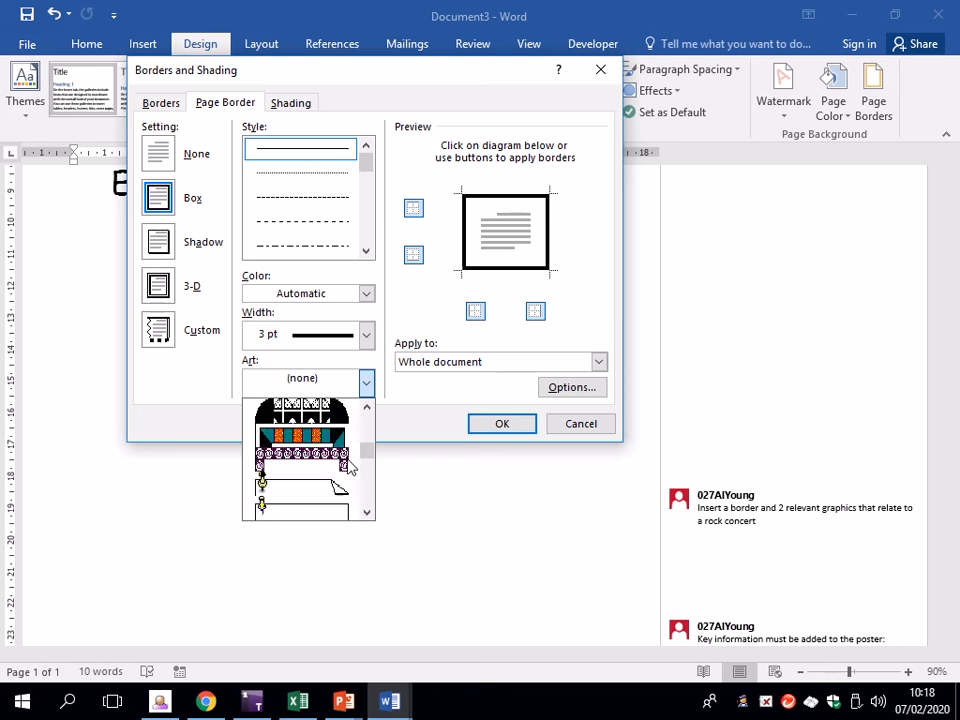
{"action": "scroll", "coordinate": [350, 467], "scroll_direction": "down", "scroll_amount": 8}
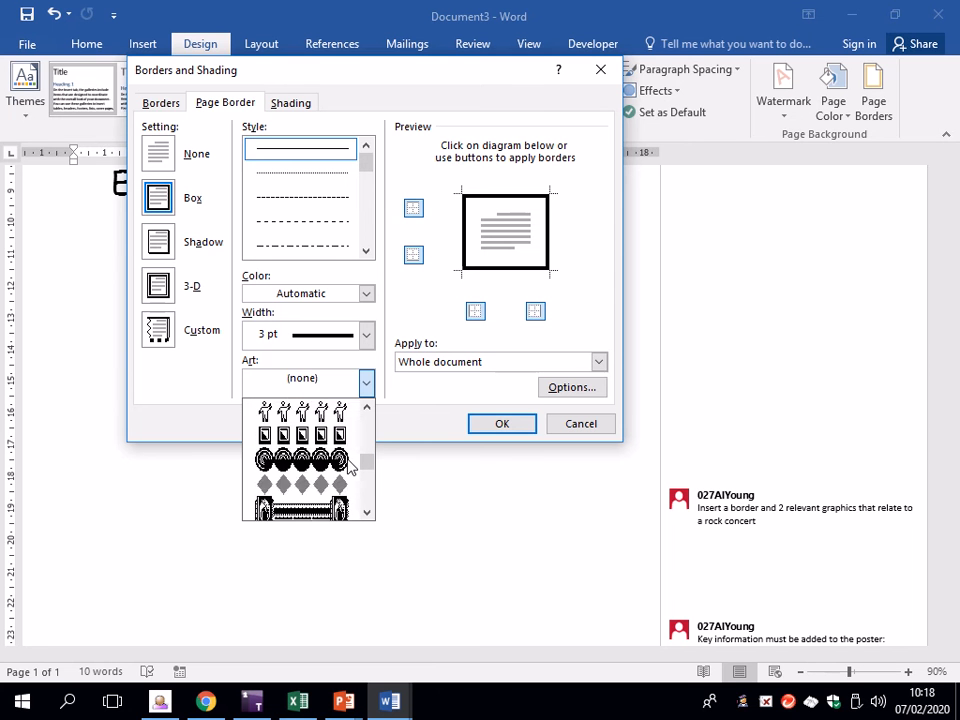
{"action": "scroll", "coordinate": [350, 467], "scroll_direction": "down", "scroll_amount": 2}
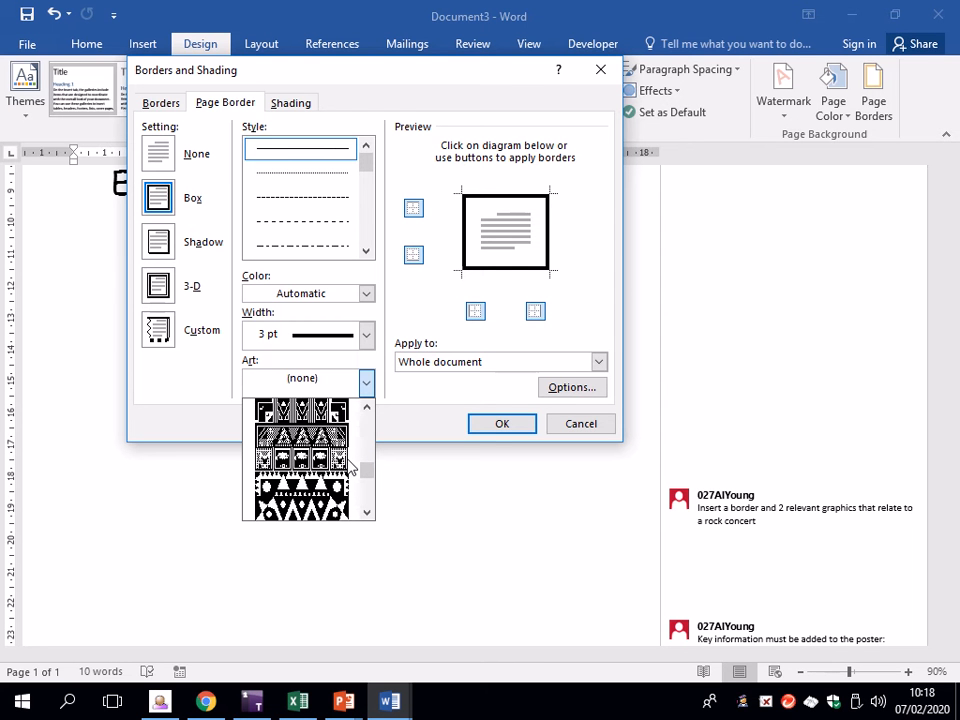
- Apply a purple 3-D page border with a width of 6 pt to the whole document
{"action": "left_click", "coordinate": [163, 255]}
{"action": "left_click", "coordinate": [163, 285]}
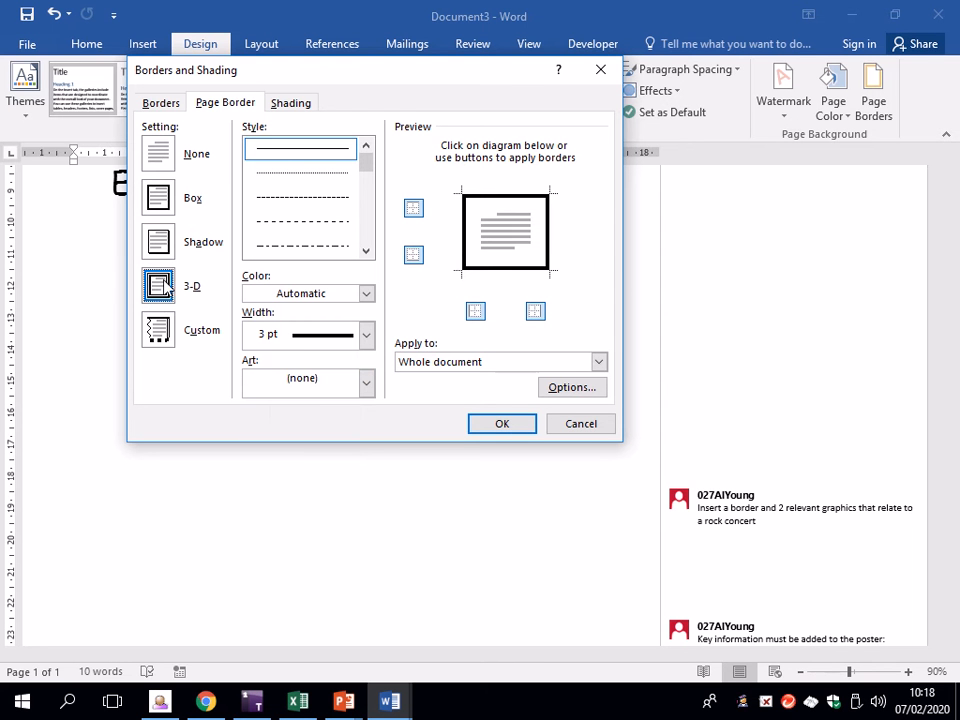
{"action": "left_click", "coordinate": [358, 334]}
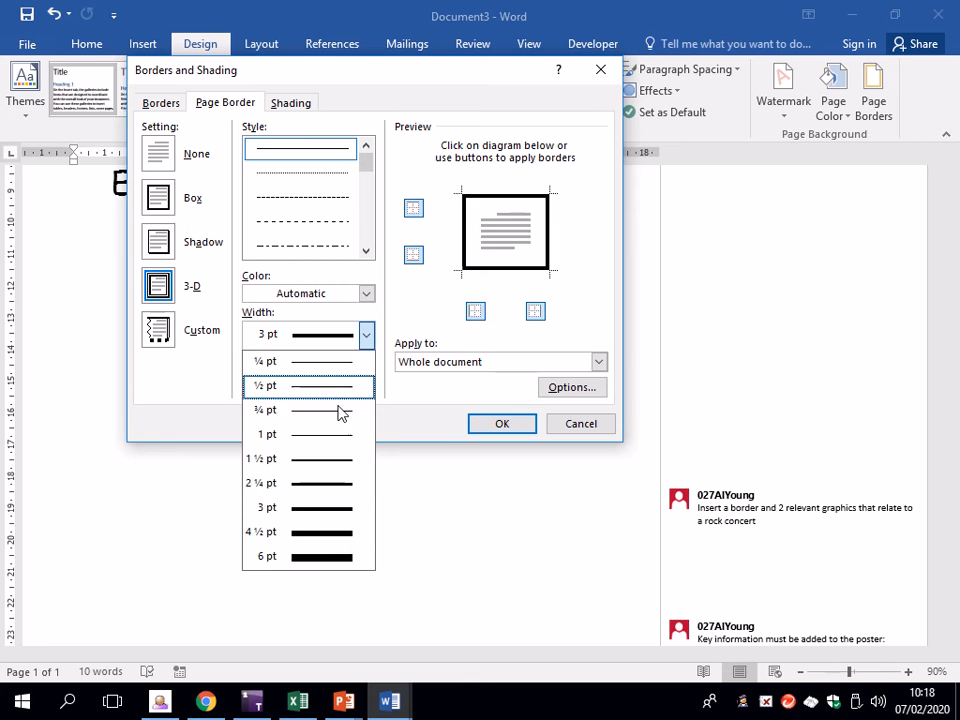
{"action": "left_click", "coordinate": [321, 553]}
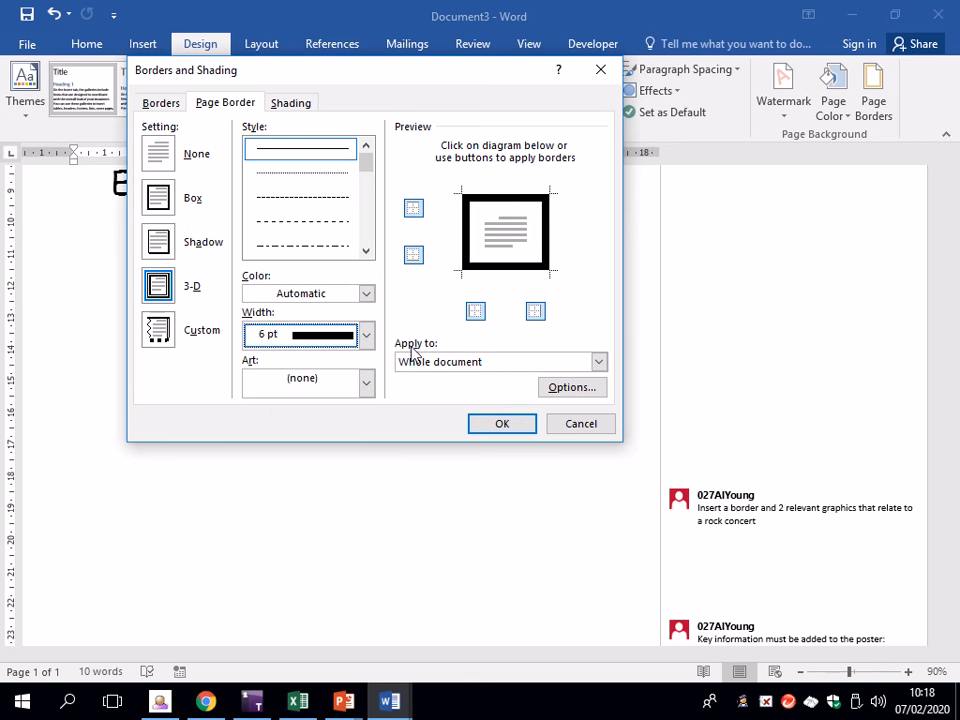
{"action": "left_click", "coordinate": [366, 294]}
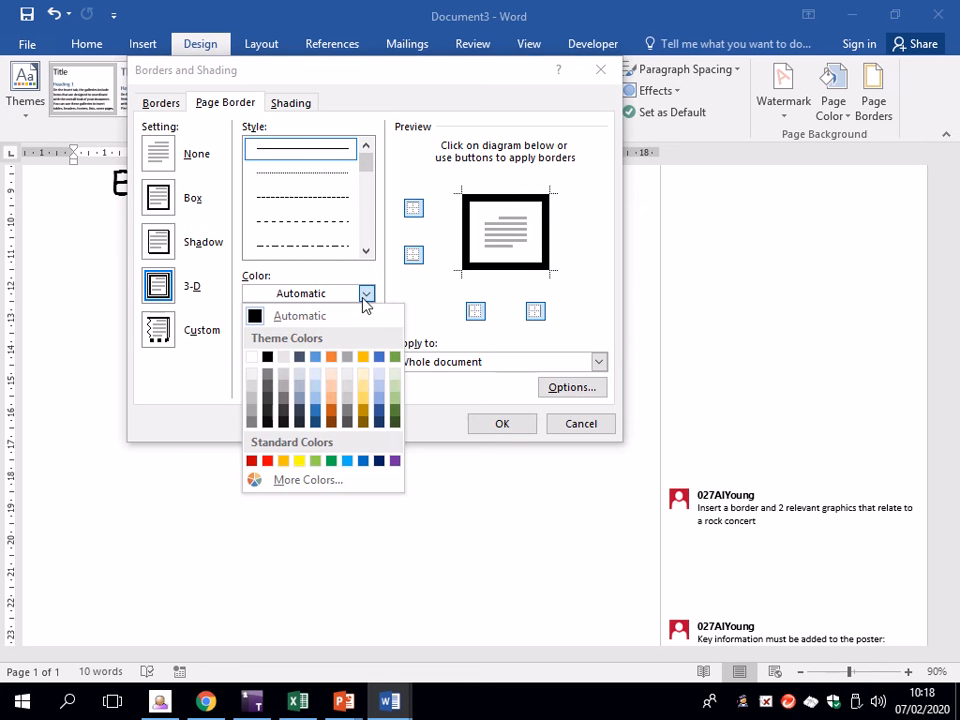
{"action": "left_click", "coordinate": [395, 461]}
{"action": "left_click", "coordinate": [517, 422]}
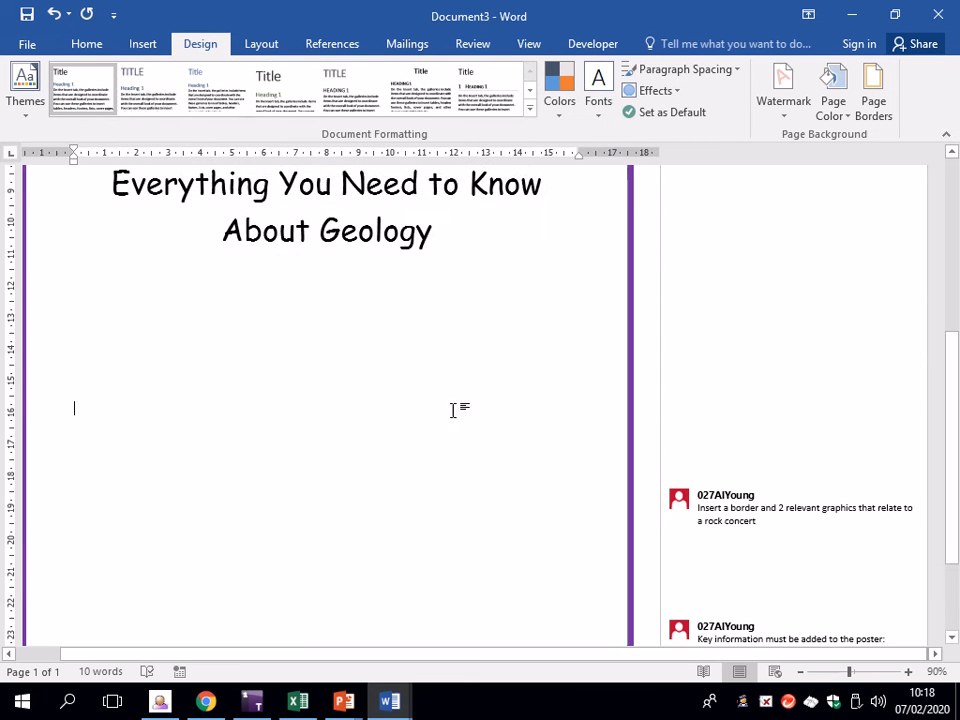
- Search Bing Image Search for "geology" and insert the picture of the large balanced rock under a blue sky
{"action": "scroll", "coordinate": [321, 332], "scroll_direction": "up", "scroll_amount": 6}
{"action": "scroll", "coordinate": [332, 326], "scroll_direction": "down", "scroll_amount": 8}
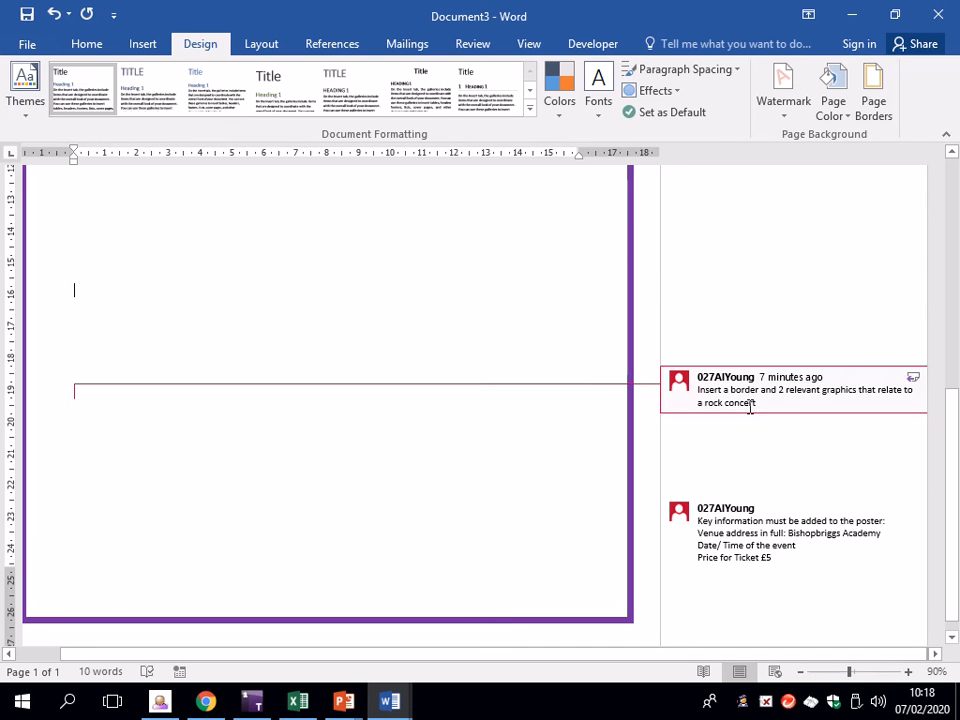
{"action": "left_click", "coordinate": [128, 51]}
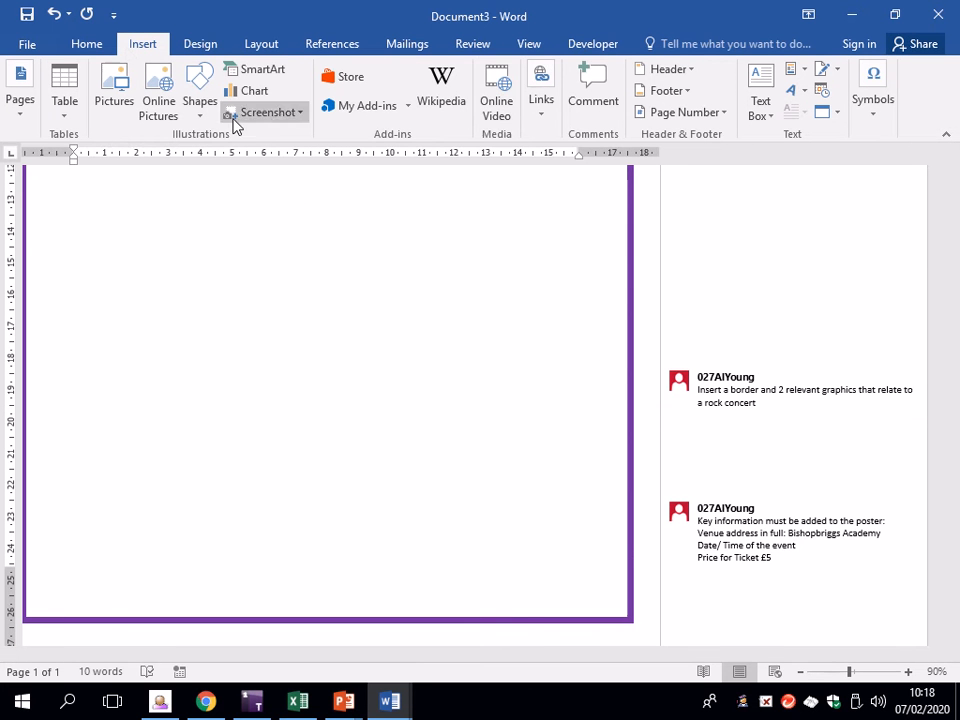
{"action": "left_click", "coordinate": [150, 110]}
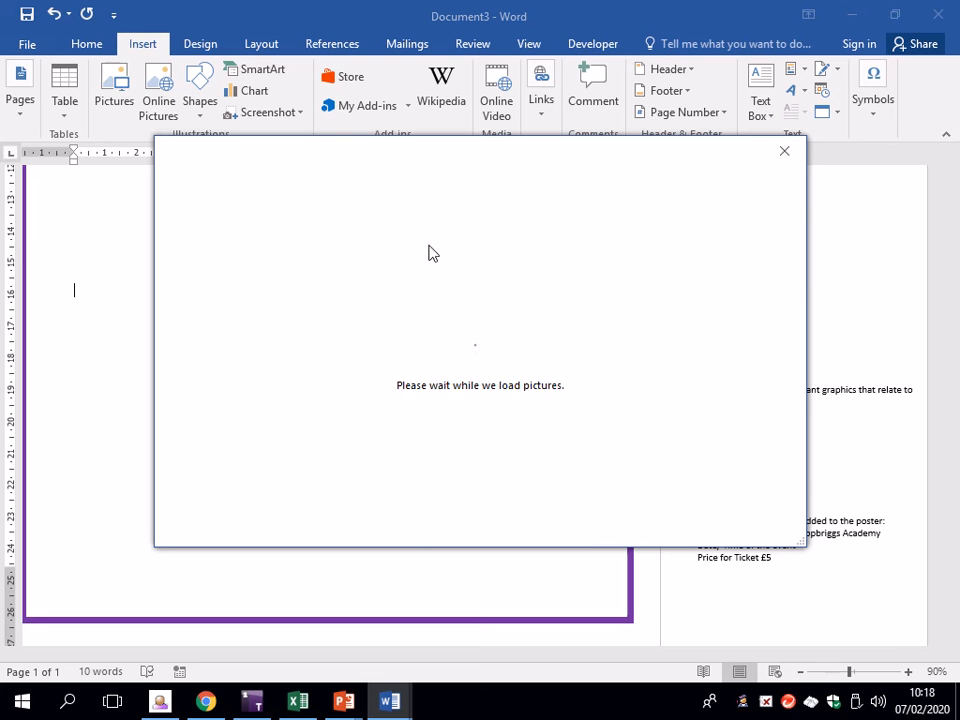
{"action": "left_click", "coordinate": [556, 245]}
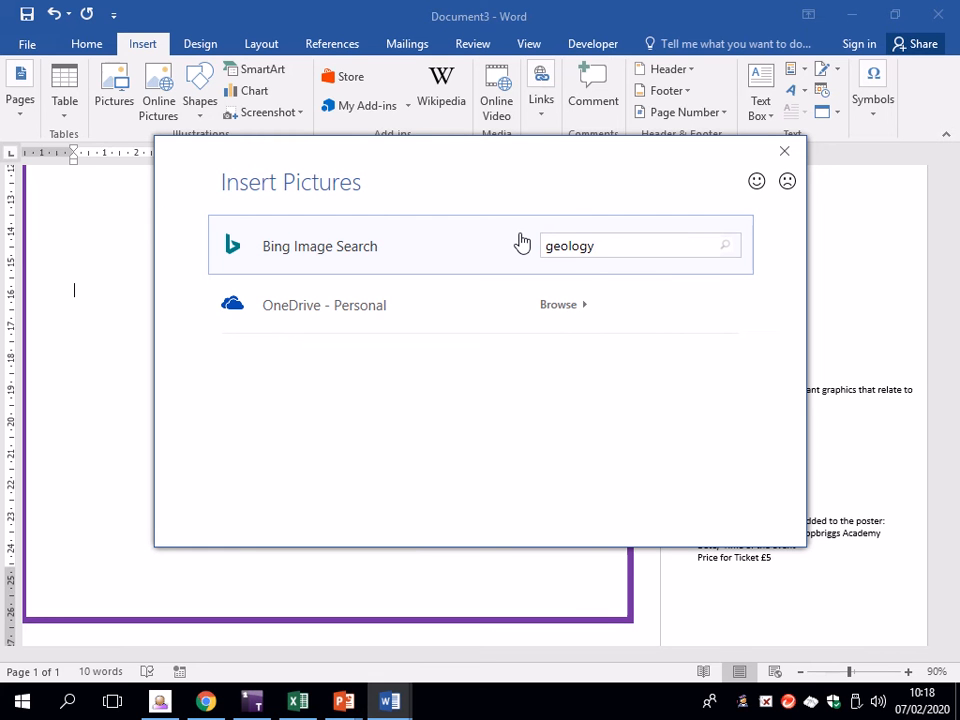
{"action": "type", "text": "geology"}
{"action": "key", "text": "Return"}
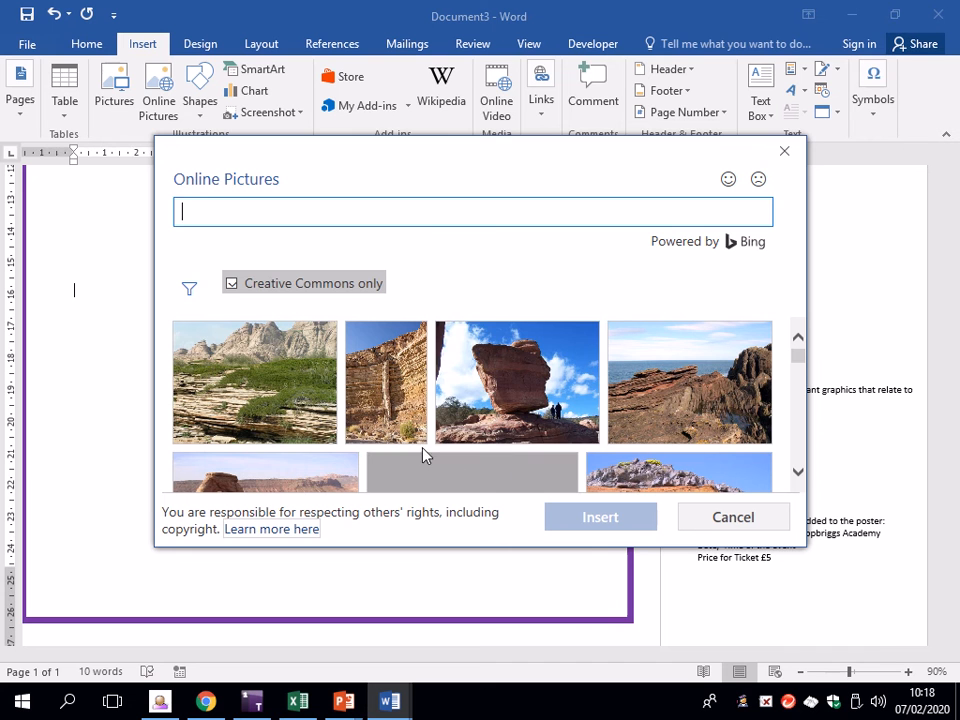
{"action": "left_click", "coordinate": [525, 386]}
{"action": "left_click", "coordinate": [600, 517]}
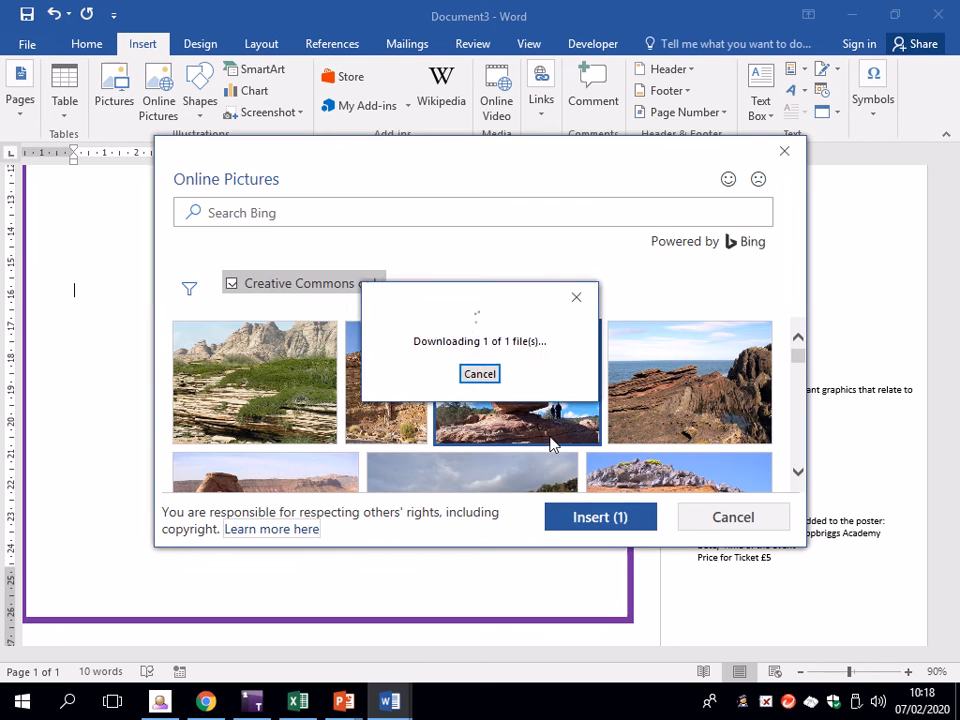
- Shrink the balanced rock picture to about 4.01 cm high by 5.35 cm wide and try to move it beside the subheading
{"action": "left_click_drag", "start_coordinate": [381, 450], "coordinate": [358, 338]}
{"action": "left_click_drag", "start_coordinate": [507, 499], "coordinate": [290, 300]}
{"action": "scroll", "coordinate": [332, 302], "scroll_direction": "up", "scroll_amount": 4}
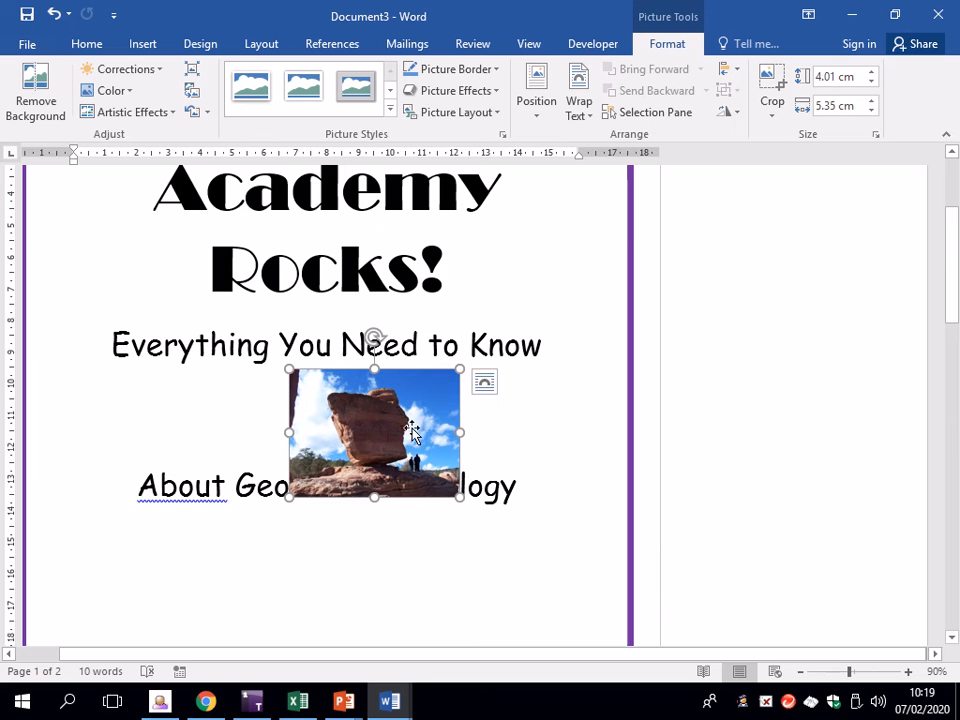
{"action": "left_click_drag", "start_coordinate": [393, 418], "coordinate": [512, 468]}
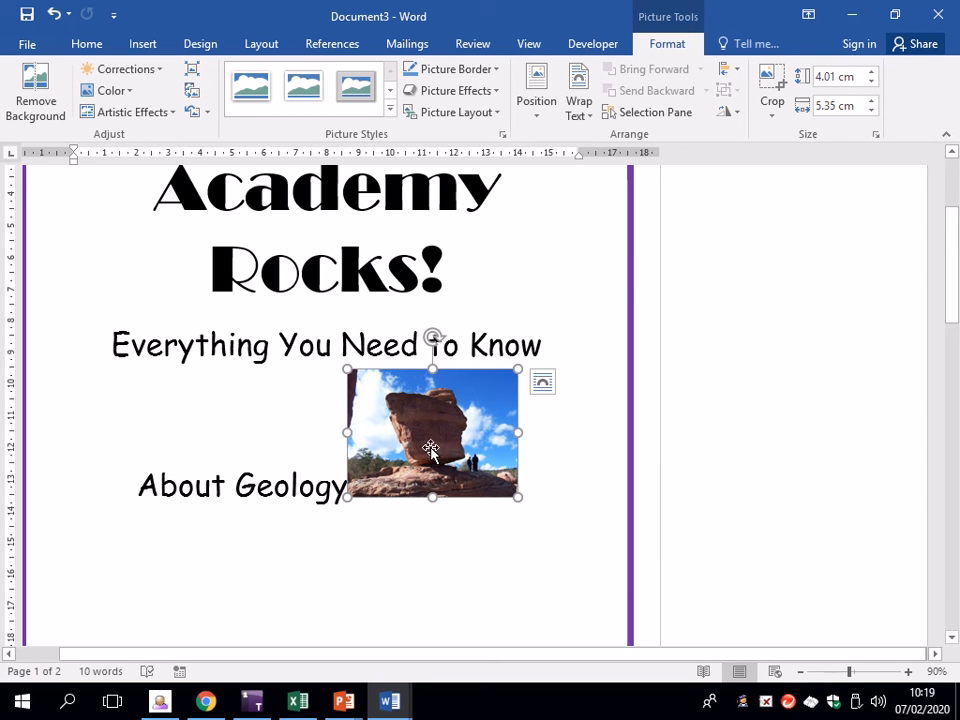
{"action": "left_click_drag", "start_coordinate": [430, 448], "coordinate": [498, 477]}
- Set square text wrapping on the balanced rock picture, enlarge it to about 5.35 by 7.13 cm and align it beside the subheading
{"action": "left_click", "coordinate": [541, 383]}
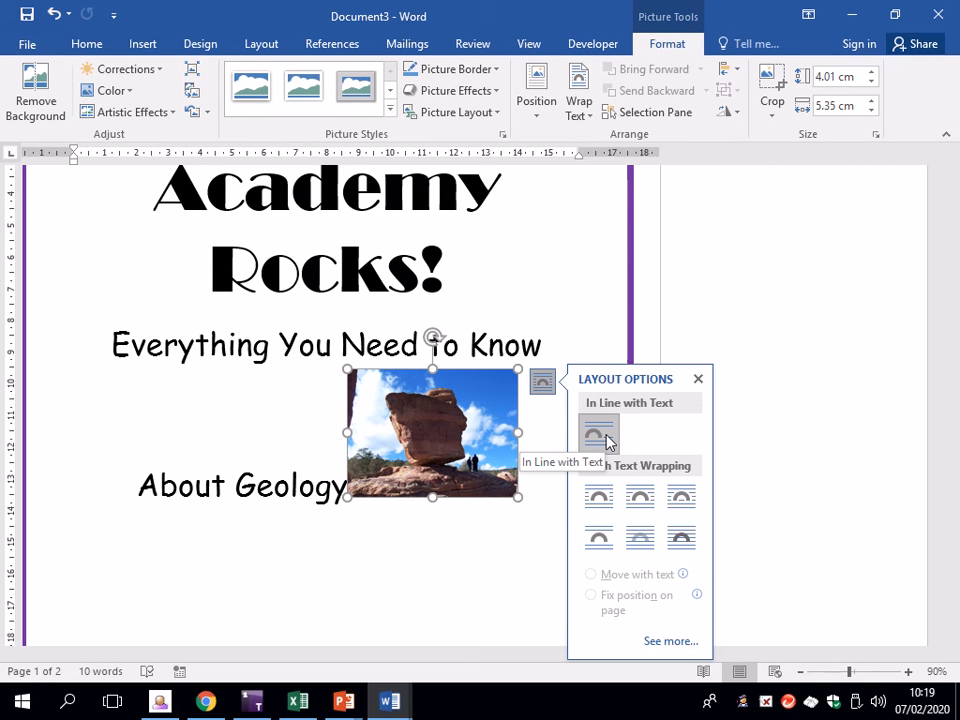
{"action": "left_click", "coordinate": [602, 500]}
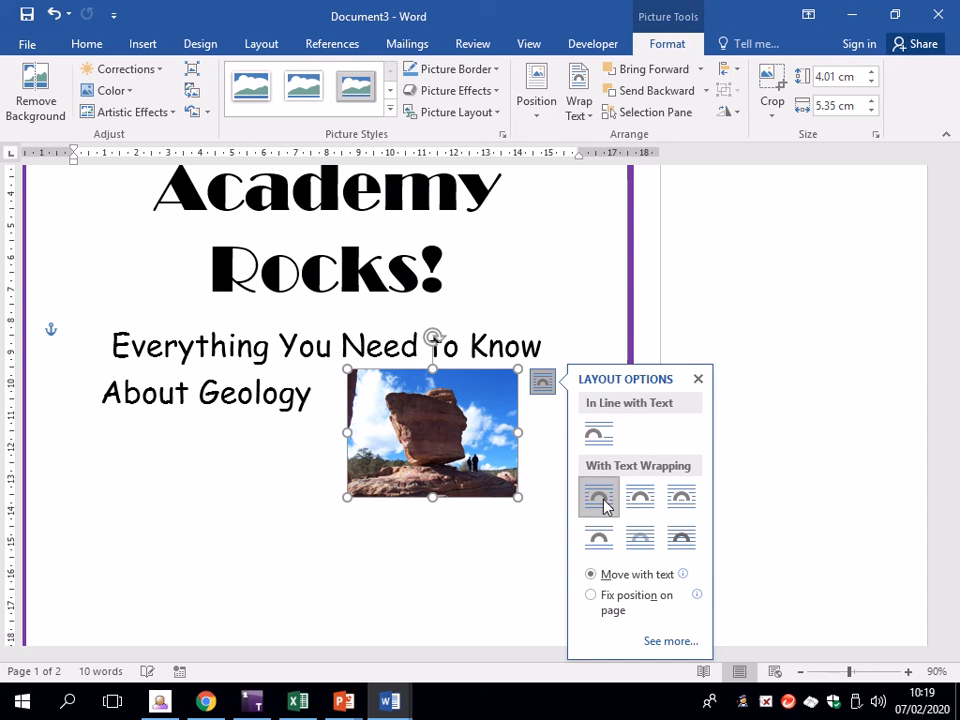
{"action": "left_click_drag", "start_coordinate": [436, 462], "coordinate": [492, 414]}
{"action": "left_click_drag", "start_coordinate": [405, 450], "coordinate": [356, 494]}
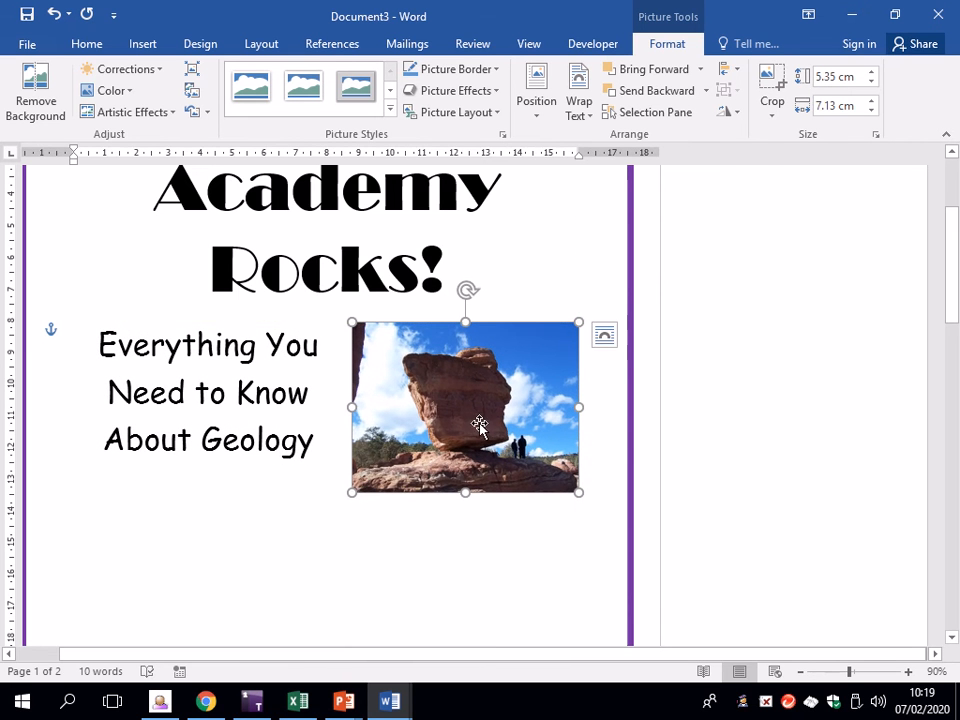
{"action": "left_click_drag", "start_coordinate": [480, 424], "coordinate": [469, 497]}
{"action": "scroll", "coordinate": [483, 450], "scroll_direction": "up", "scroll_amount": 4}
{"action": "scroll", "coordinate": [483, 452], "scroll_direction": "down", "scroll_amount": 2}
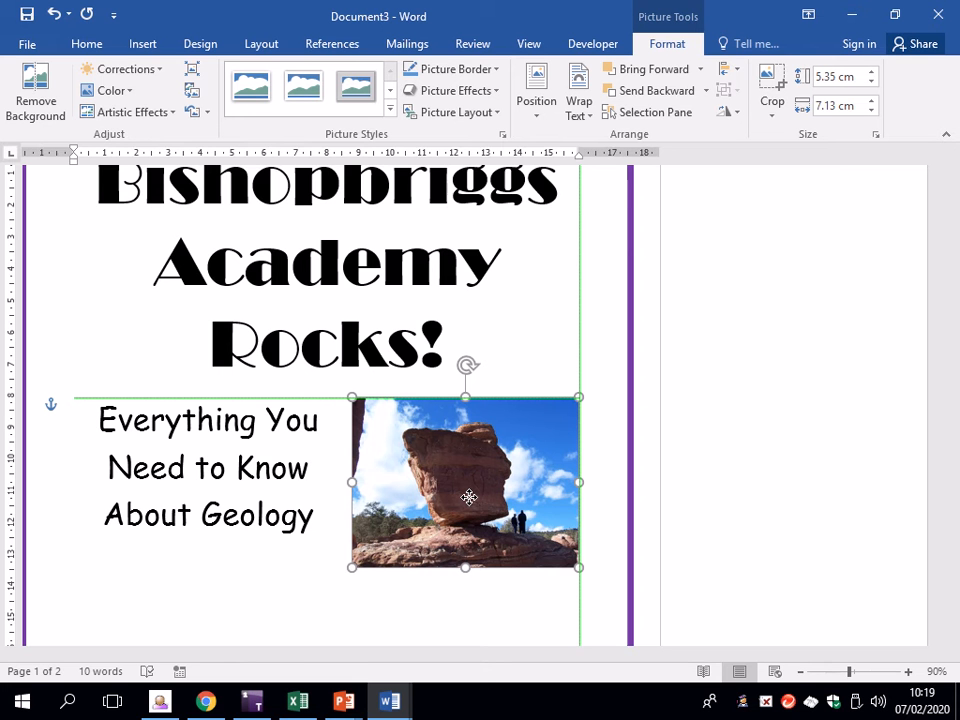
{"action": "left_click_drag", "start_coordinate": [469, 497], "coordinate": [454, 497]}
{"action": "scroll", "coordinate": [461, 490], "scroll_direction": "up", "scroll_amount": 2}
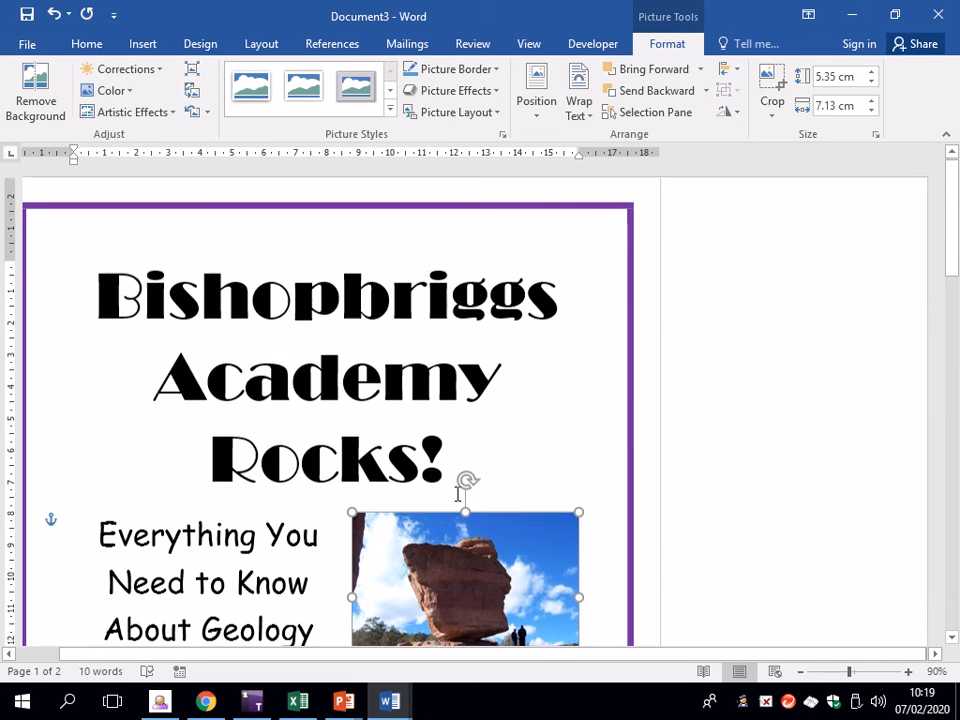
{"action": "scroll", "coordinate": [460, 495], "scroll_direction": "down", "scroll_amount": 4}
{"action": "scroll", "coordinate": [460, 495], "scroll_direction": "up", "scroll_amount": 2}
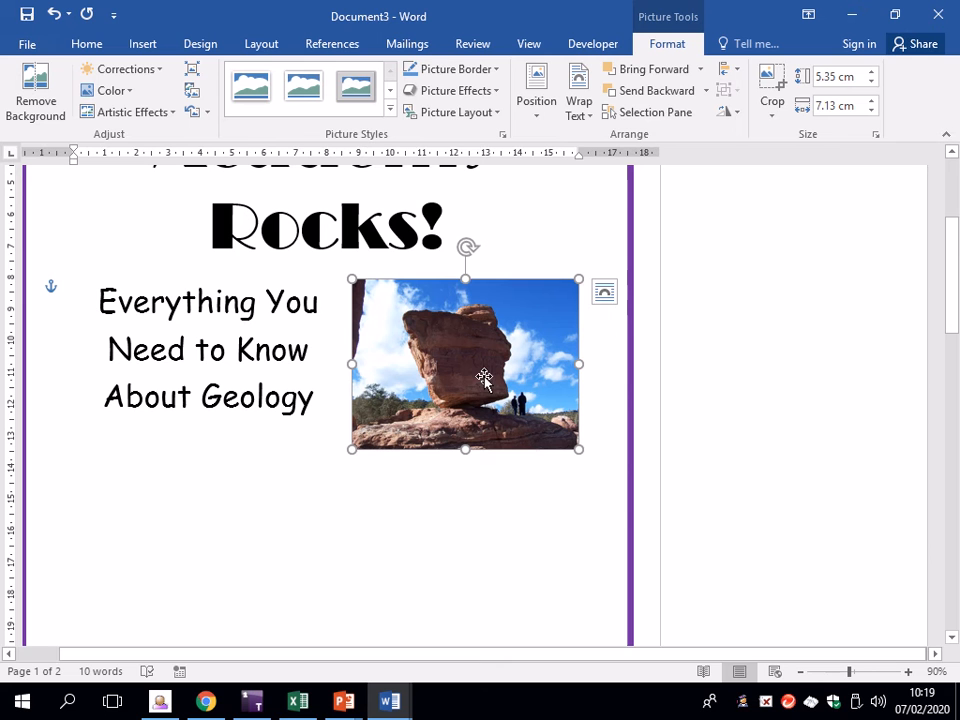
- Insert a second online picture below the subheading, choosing the stacked balancing stones in a forest from the Bing image results
{"action": "left_click", "coordinate": [275, 515]}
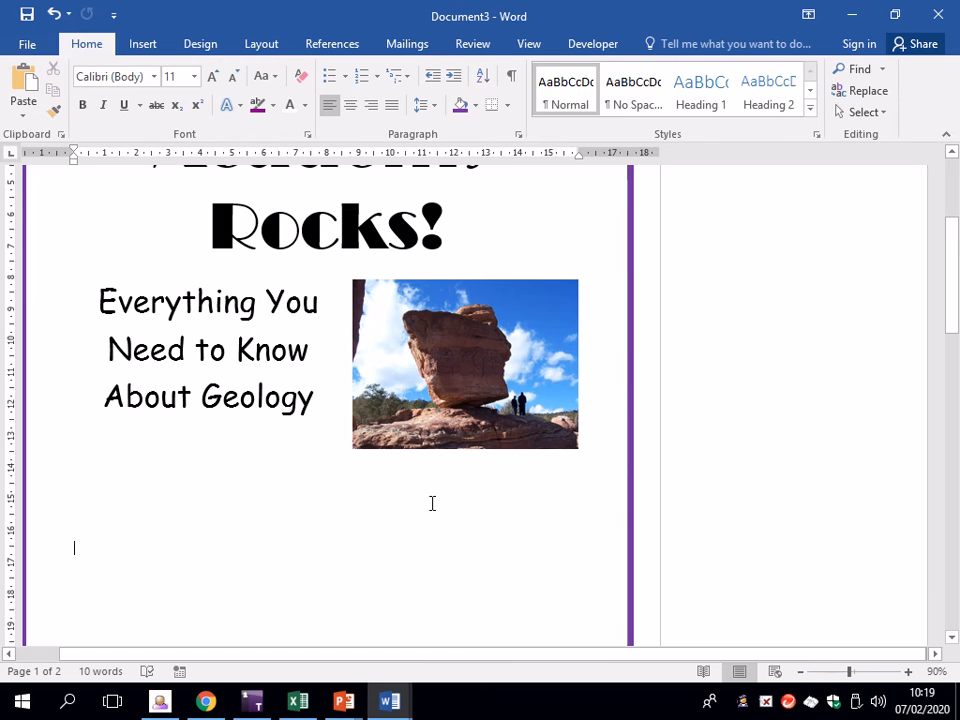
{"action": "left_click", "coordinate": [141, 43]}
{"action": "left_click", "coordinate": [160, 95]}
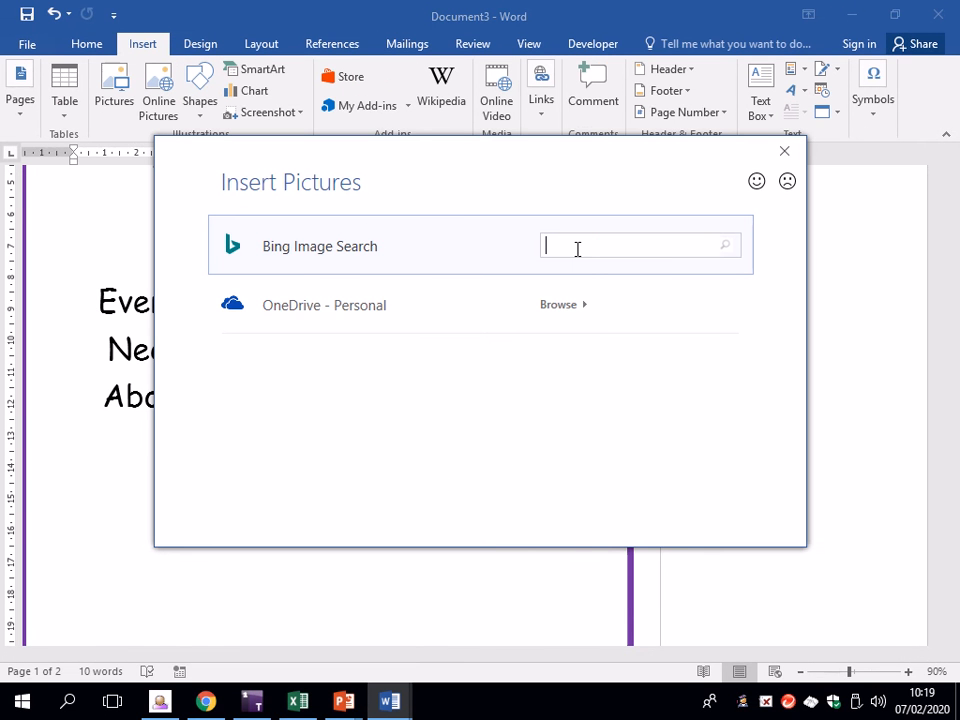
{"action": "key", "text": "Return"}
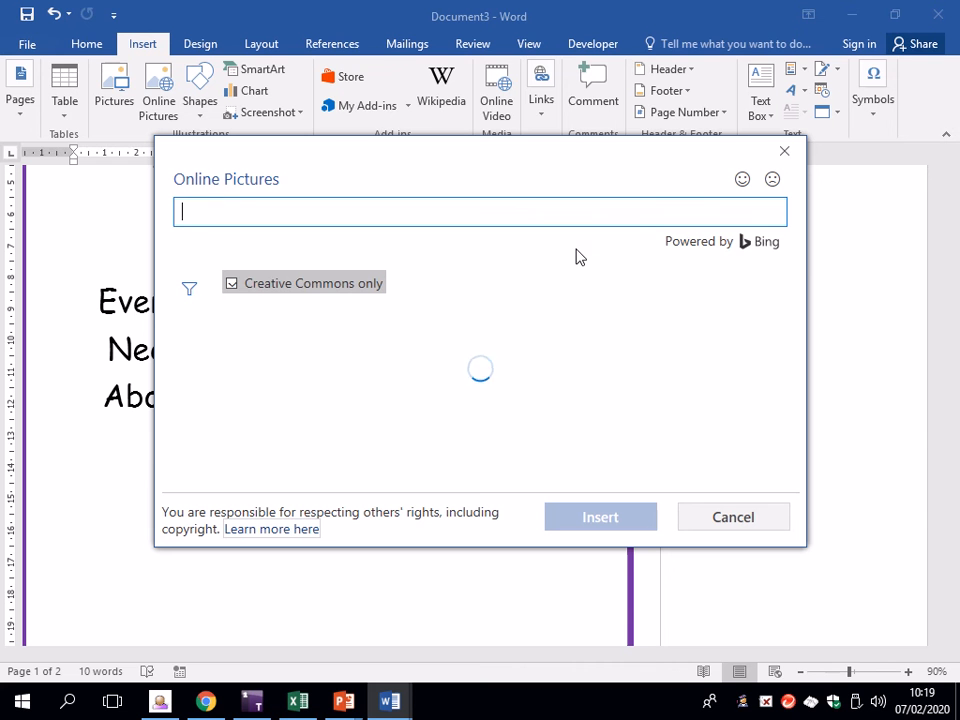
{"action": "scroll", "coordinate": [560, 410], "scroll_direction": "down", "scroll_amount": 5}
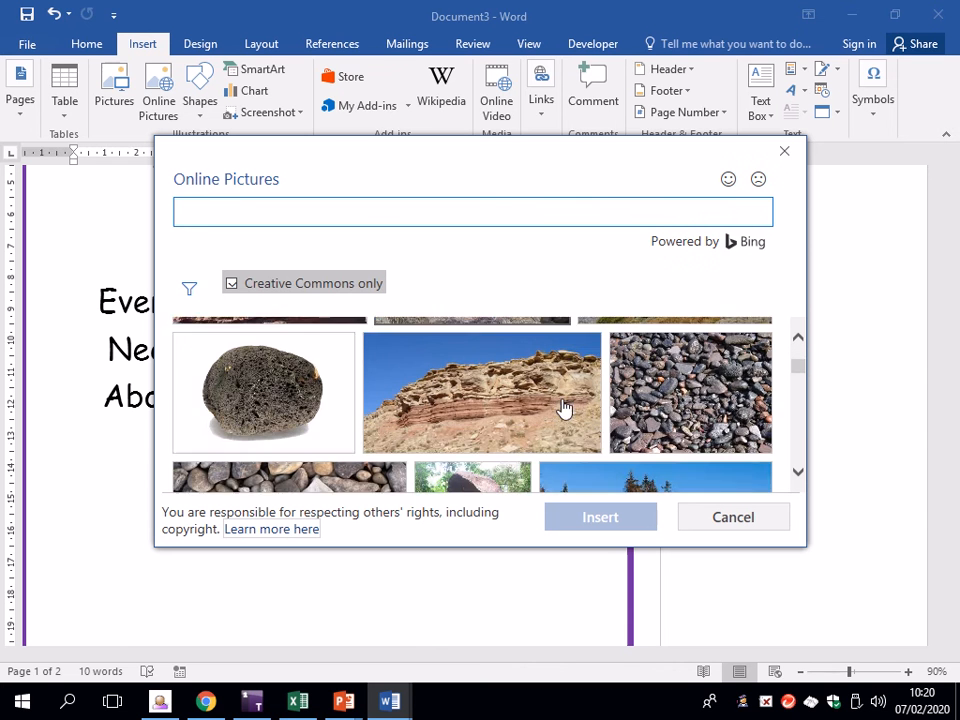
{"action": "scroll", "coordinate": [563, 407], "scroll_direction": "down", "scroll_amount": 3}
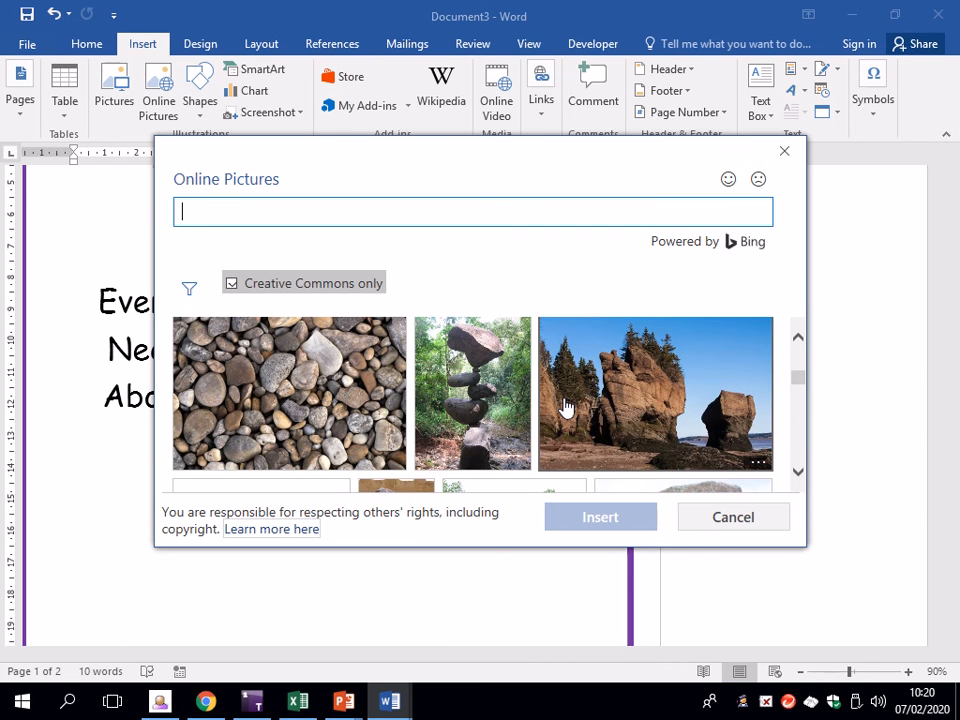
{"action": "left_click", "coordinate": [485, 425]}
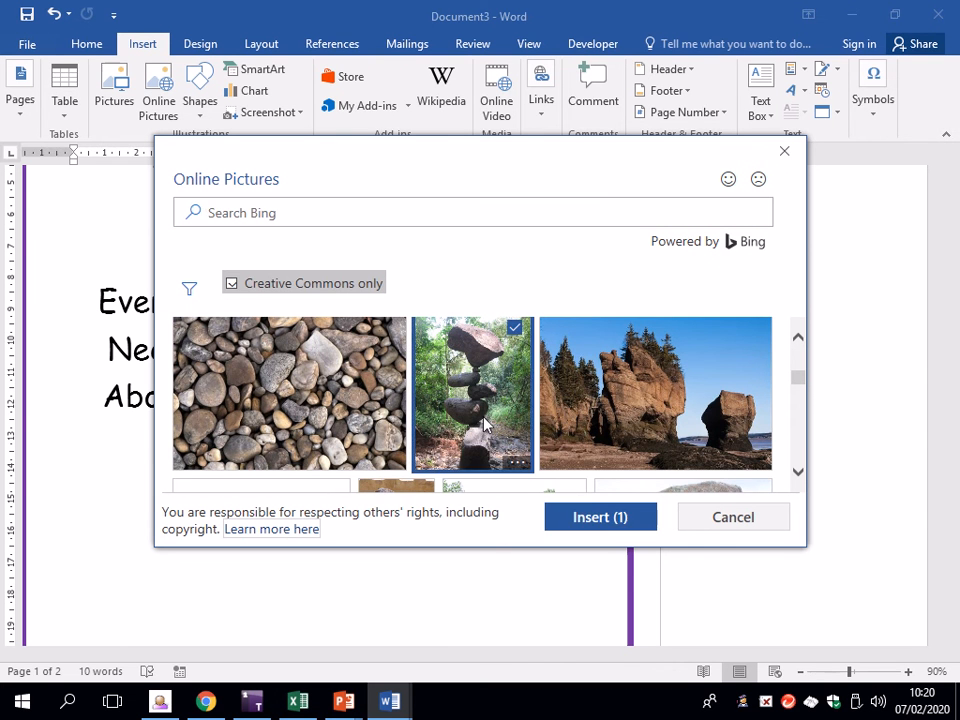
{"action": "left_click", "coordinate": [607, 519]}
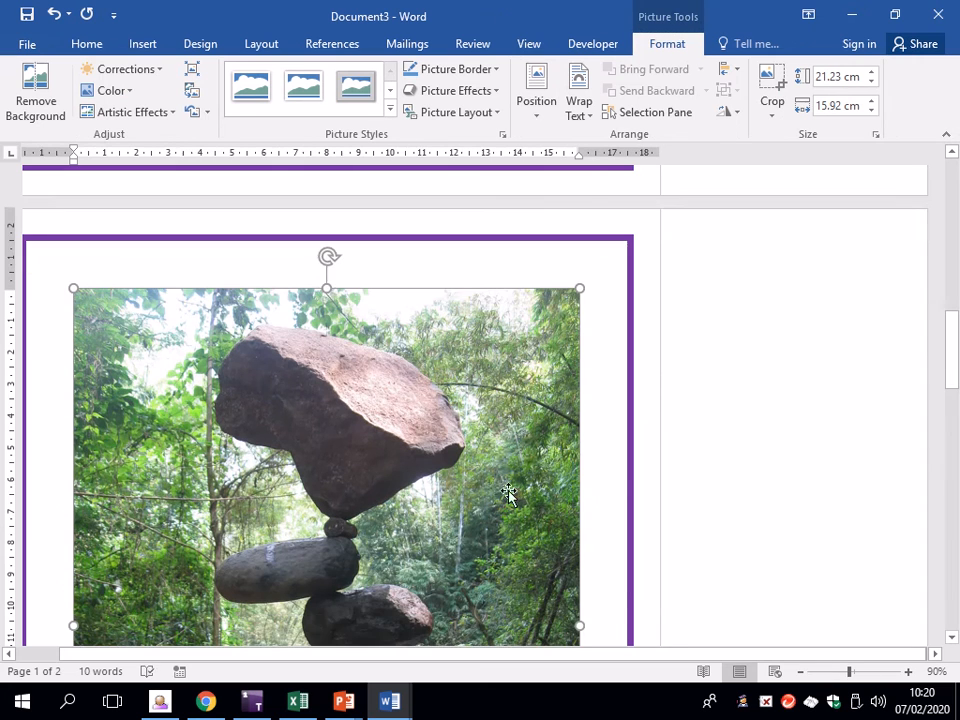
- Shrink the stacked stones picture to about 6.02 cm high by 4.52 cm wide
{"action": "scroll", "coordinate": [476, 525], "scroll_direction": "down", "scroll_amount": 6}
{"action": "scroll", "coordinate": [532, 556], "scroll_direction": "down", "scroll_amount": 3}
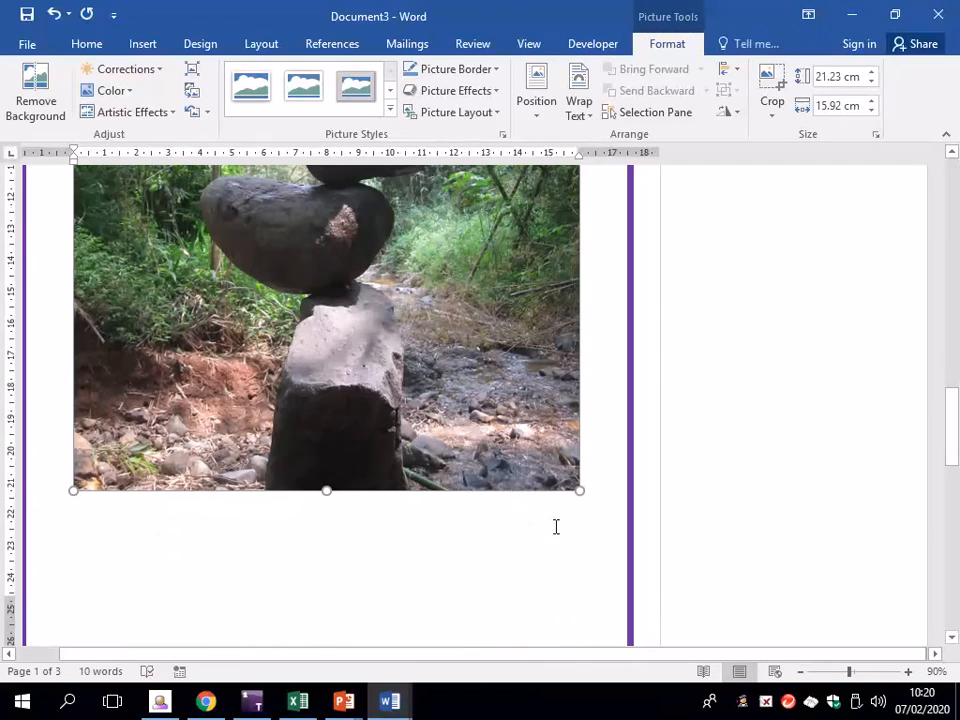
{"action": "left_click_drag", "start_coordinate": [581, 491], "coordinate": [243, 187]}
{"action": "scroll", "coordinate": [333, 407], "scroll_direction": "up", "scroll_amount": 3}
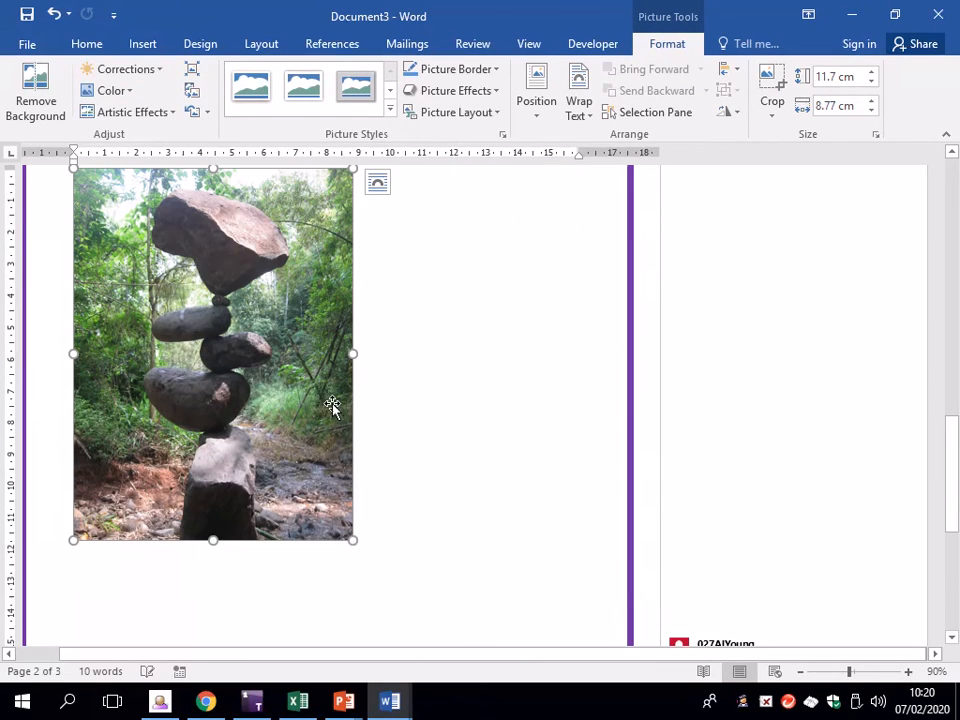
{"action": "left_click_drag", "start_coordinate": [355, 541], "coordinate": [236, 378]}
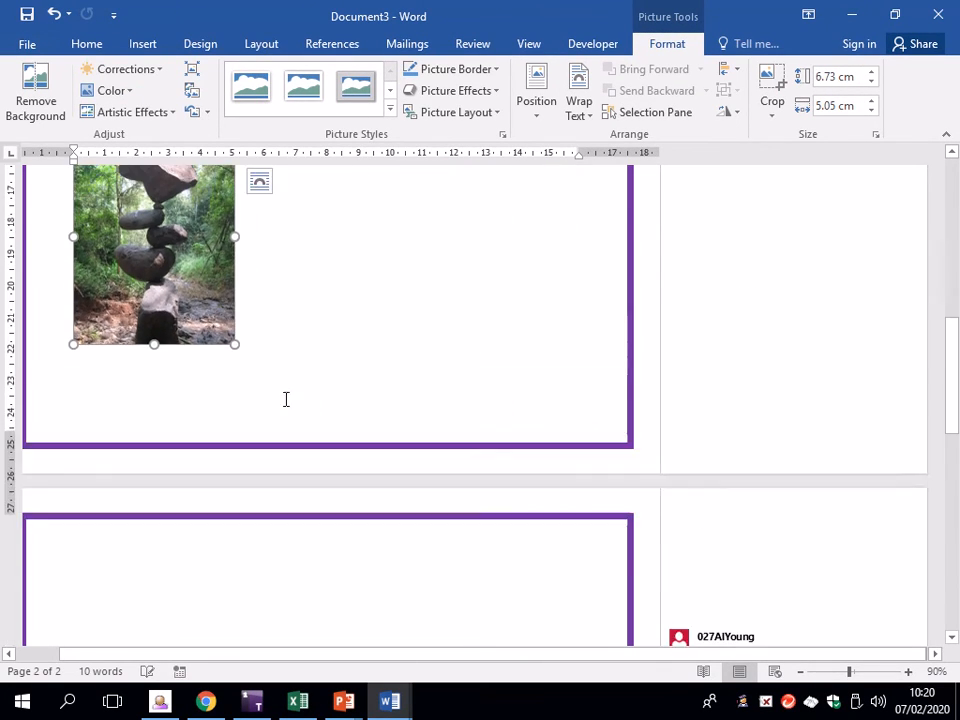
{"action": "scroll", "coordinate": [300, 440], "scroll_direction": "up", "scroll_amount": 3}
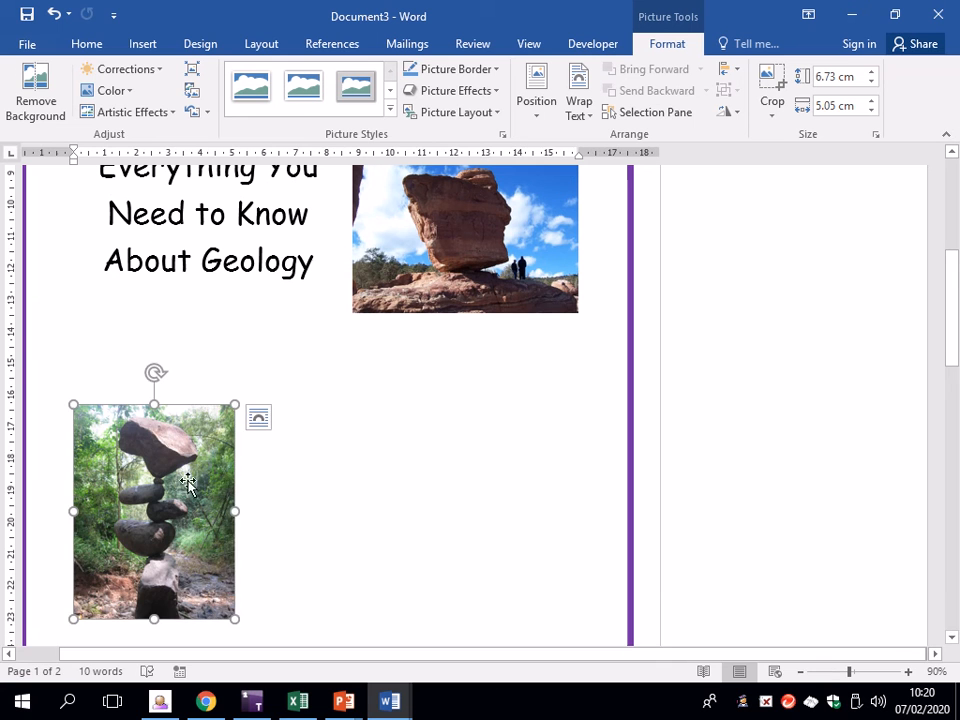
{"action": "left_click_drag", "start_coordinate": [236, 620], "coordinate": [218, 596]}
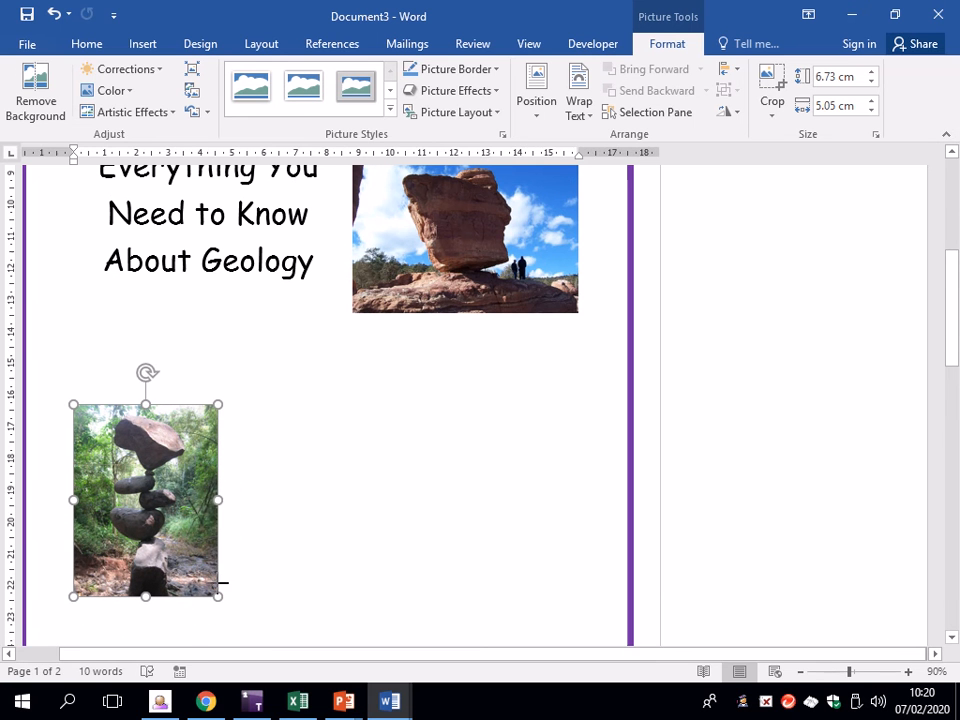
- Set square text wrapping on the stacked stones picture, move it directly under the subheading and enlarge it to more than 8.62 by 6.47 cm
{"action": "left_click", "coordinate": [244, 417]}
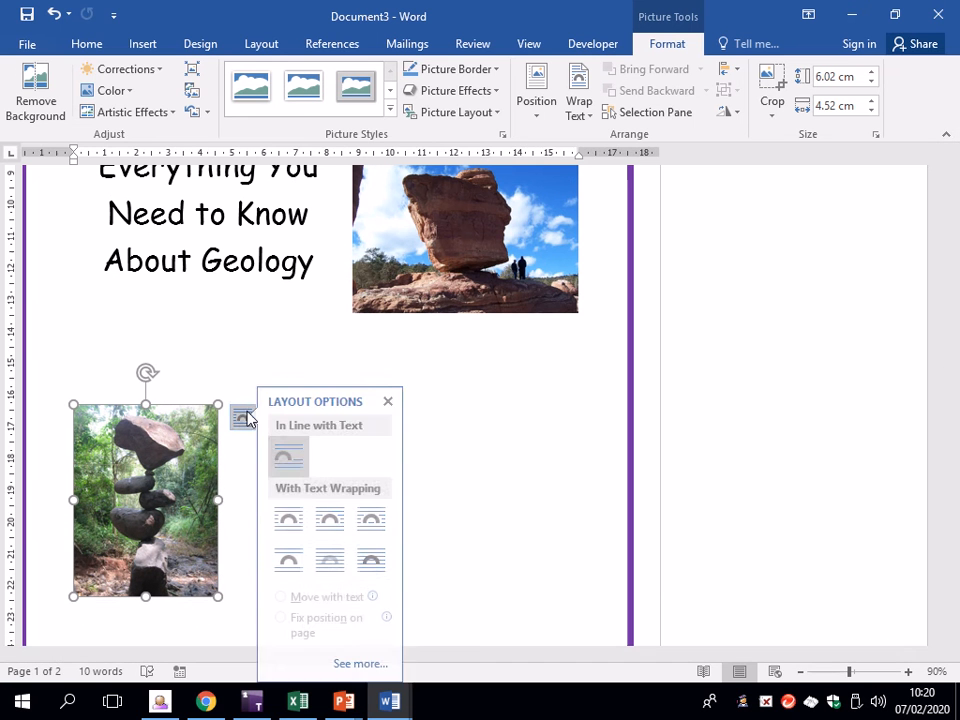
{"action": "left_click", "coordinate": [301, 519]}
{"action": "left_click_drag", "start_coordinate": [180, 510], "coordinate": [207, 412]}
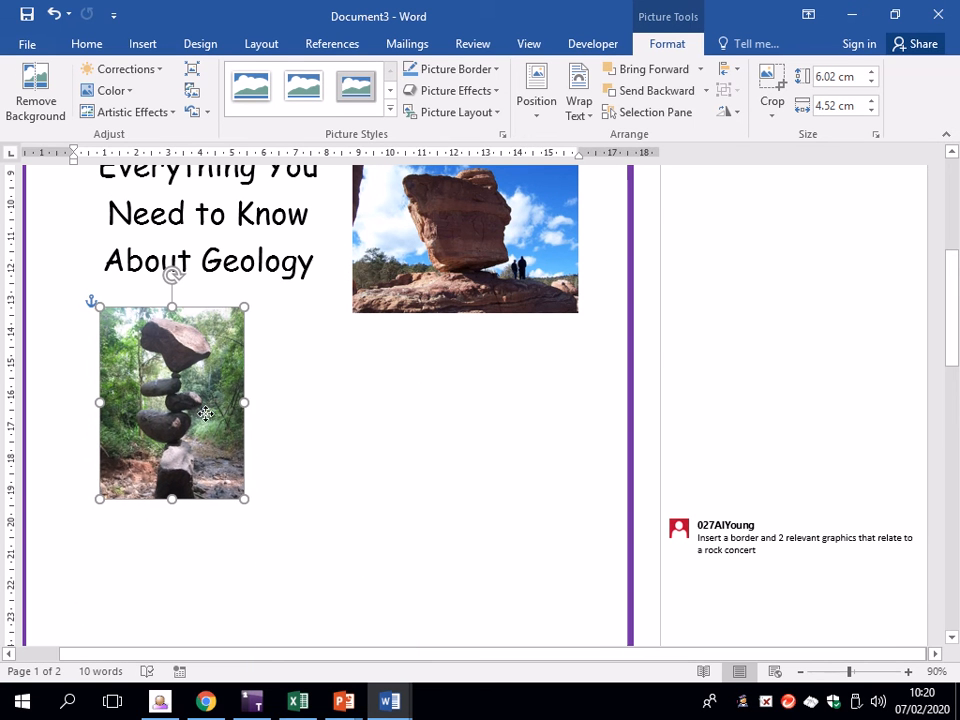
{"action": "left_click_drag", "start_coordinate": [255, 497], "coordinate": [307, 580]}
{"action": "scroll", "coordinate": [364, 533], "scroll_direction": "down", "scroll_amount": 5}
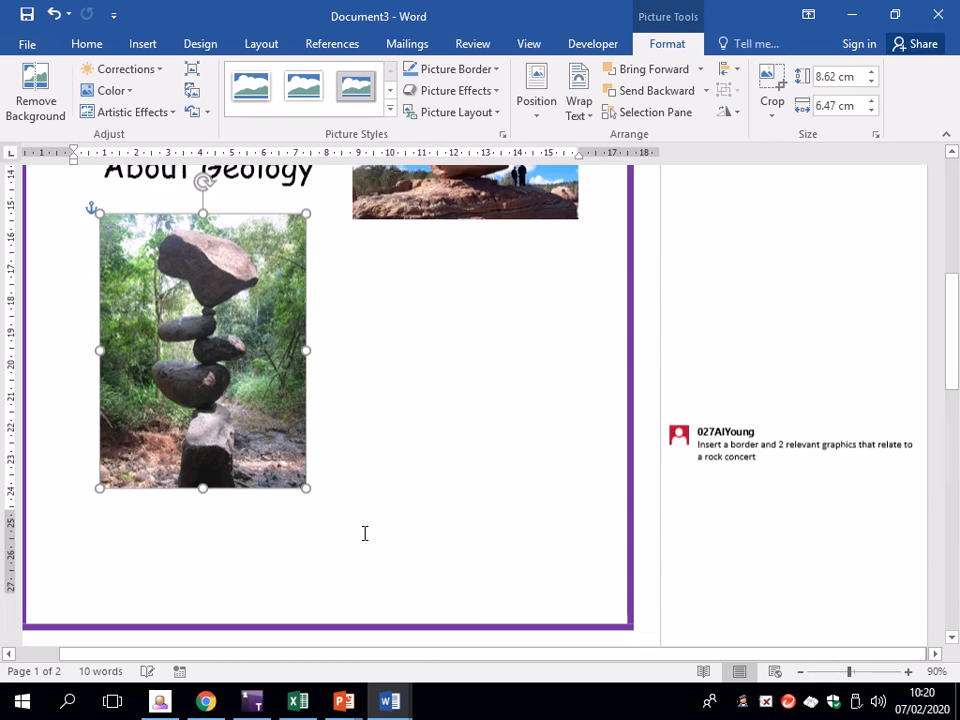
{"action": "left_click_drag", "start_coordinate": [306, 348], "coordinate": [317, 360]}
{"action": "scroll", "coordinate": [285, 424], "scroll_direction": "up", "scroll_amount": 2}
{"action": "left_click", "coordinate": [297, 493]}
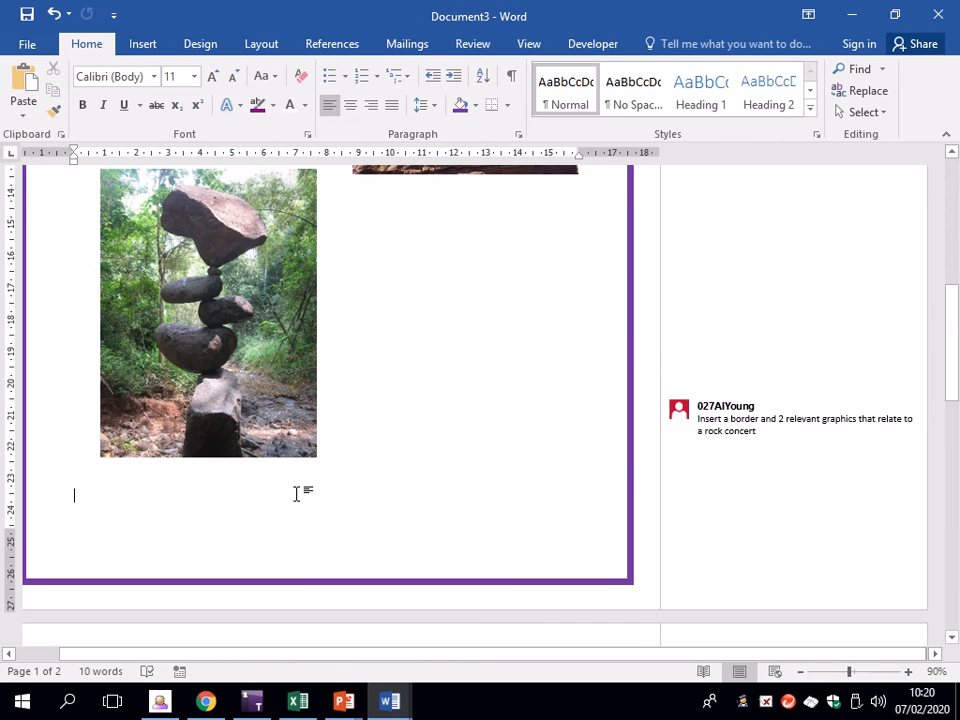
- Delete the comment about the border and two graphics, and remove the surplus blank space so the poster fits on one page
{"action": "triple_click", "coordinate": [703, 429]}
{"action": "right_click", "coordinate": [739, 423]}
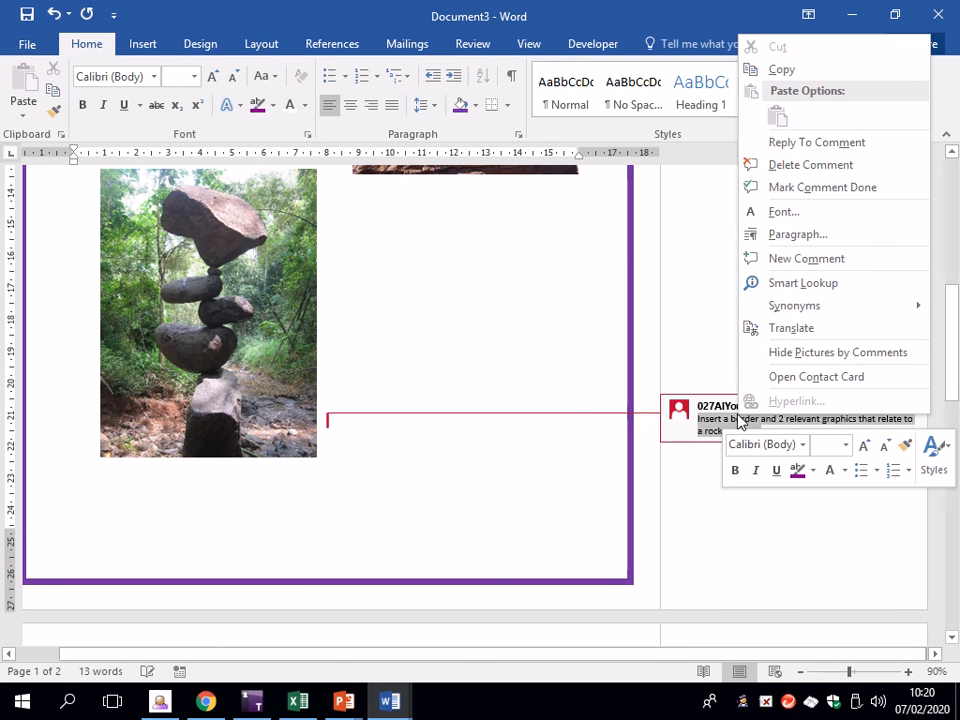
{"action": "left_click", "coordinate": [818, 166]}
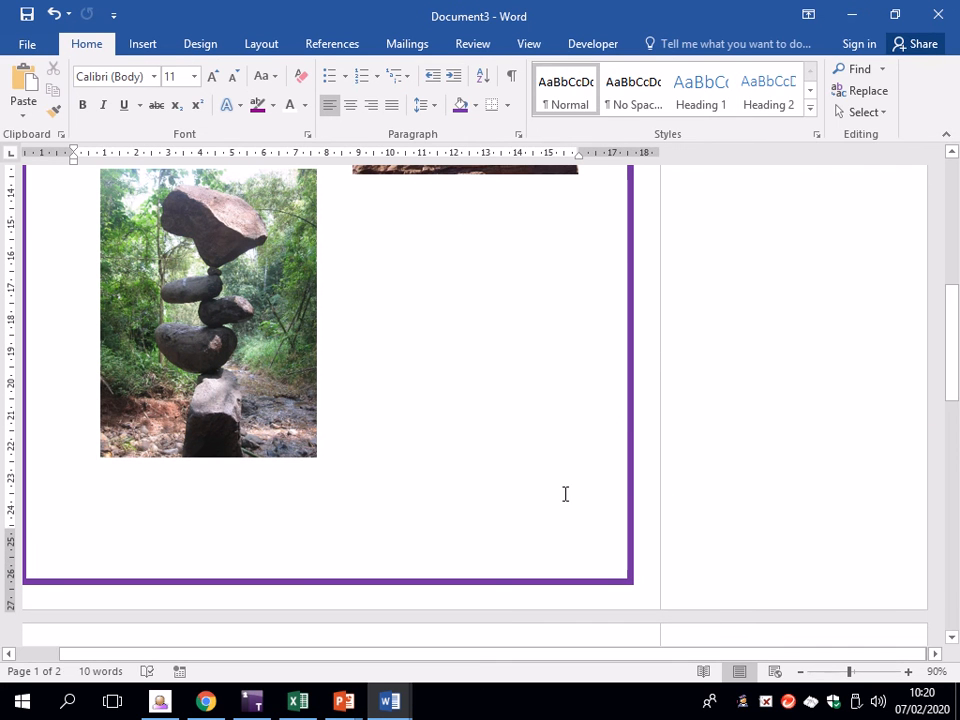
{"action": "key", "text": "ctrl+z"}
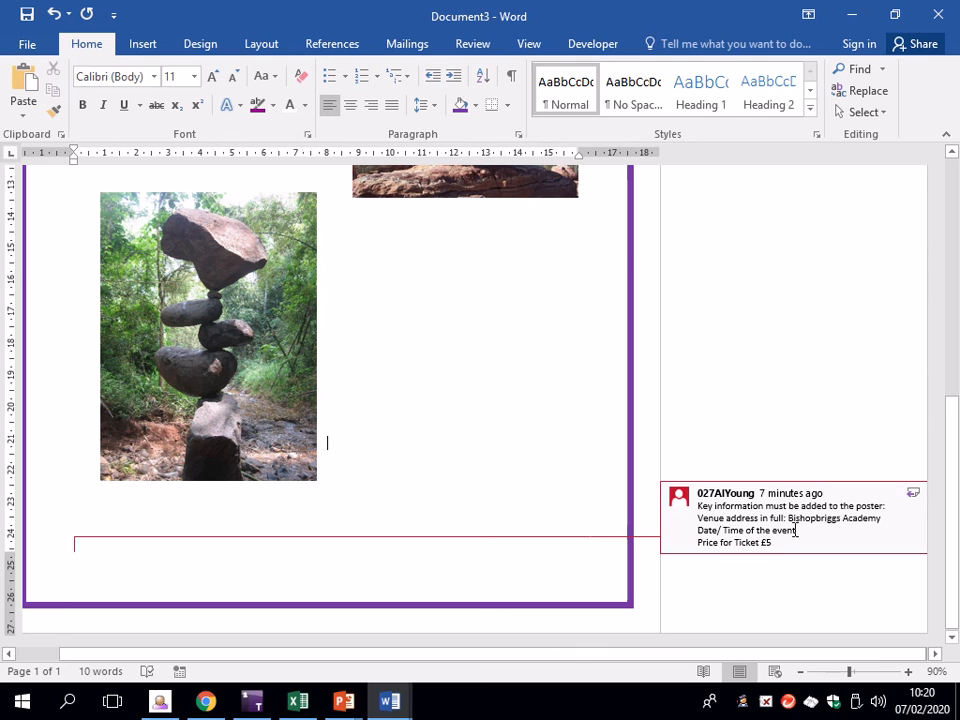
- Enter the venue name Bishopbriggs Academy in the blank space beside the stacked stones picture
{"action": "left_click", "coordinate": [795, 530]}
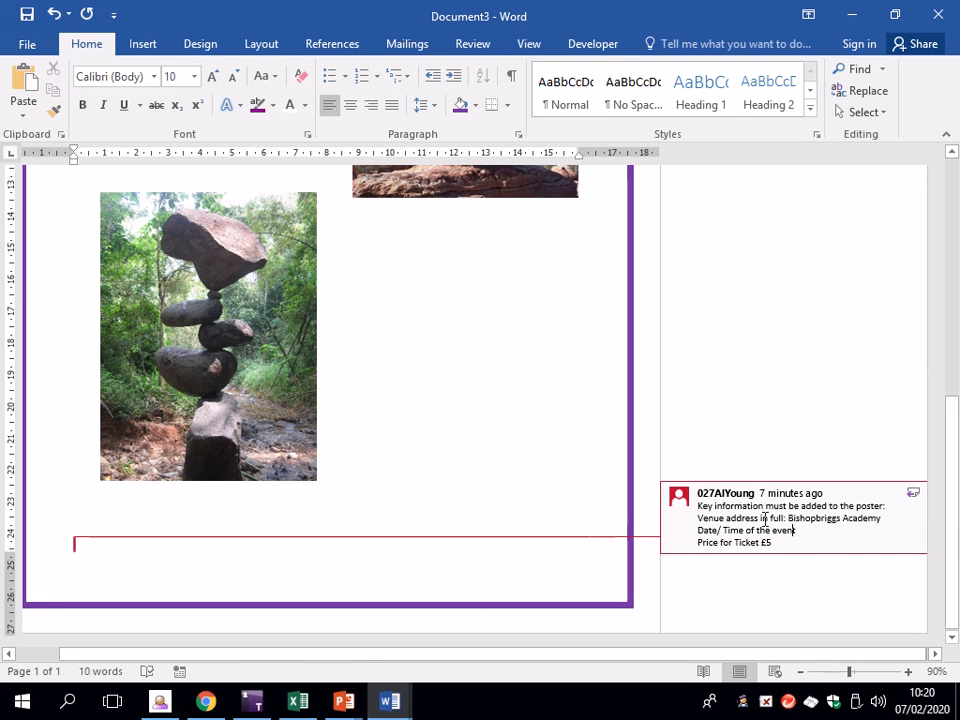
{"action": "left_click", "coordinate": [478, 297]}
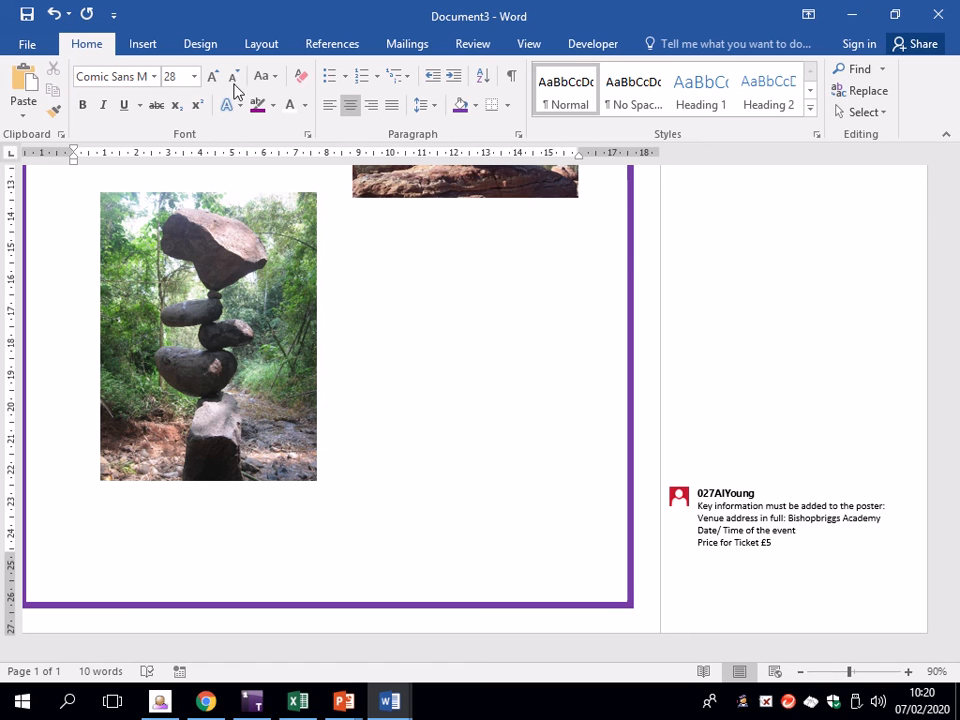
{"action": "type", "text": "Bish"}
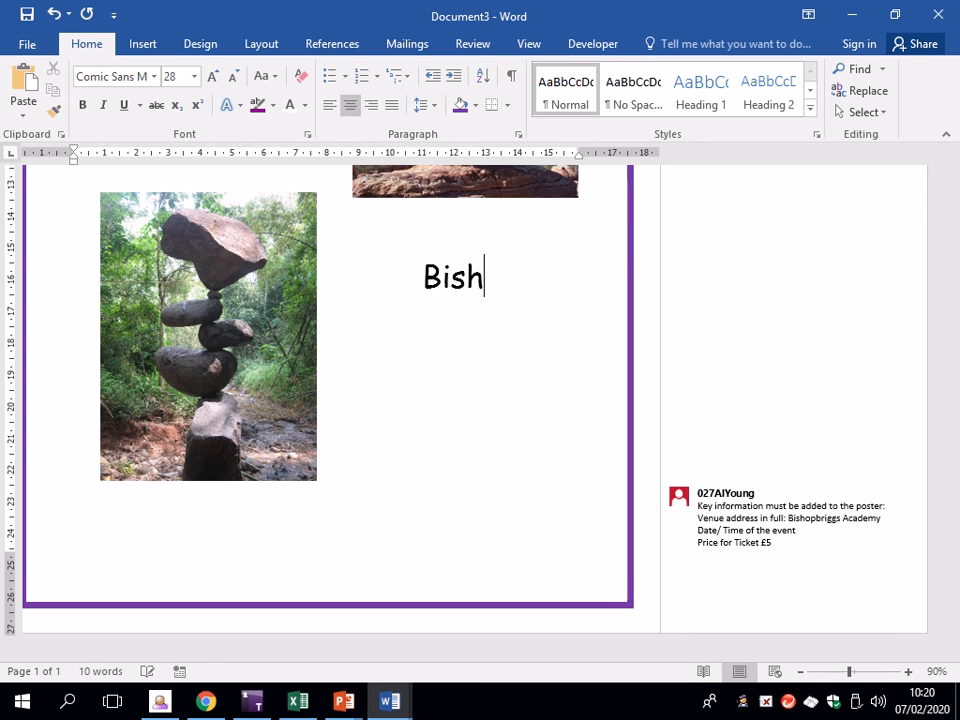
{"action": "type", "text": "opbriggs Academy"}
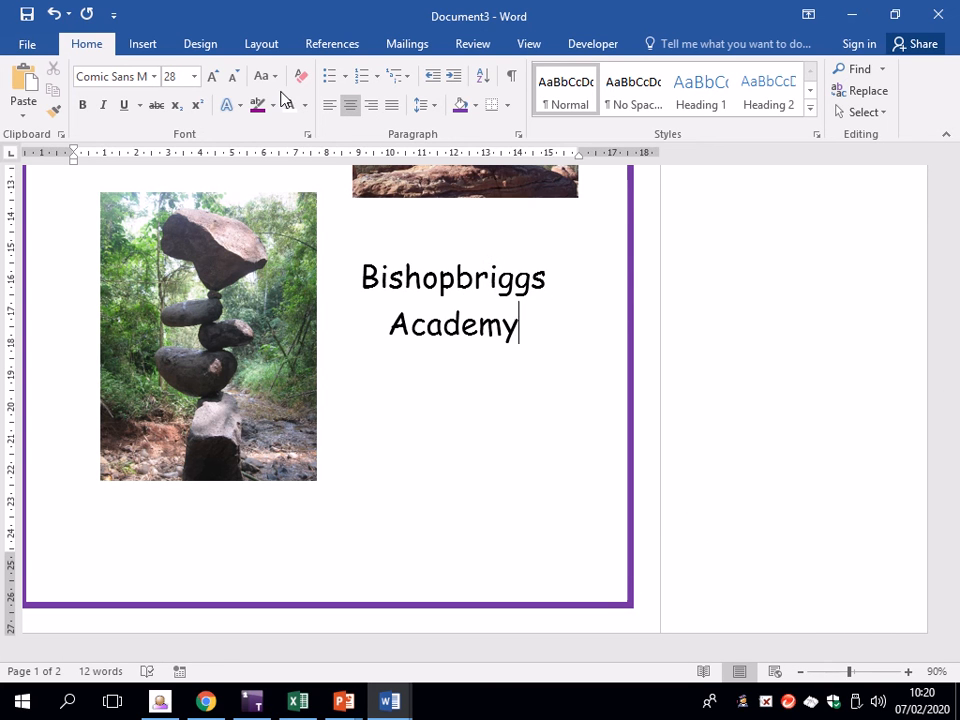
- Reduce the Bishopbriggs Academy venue line to font size 20 so it fits on one line
{"action": "key", "text": "ctrl+shift+Up"}
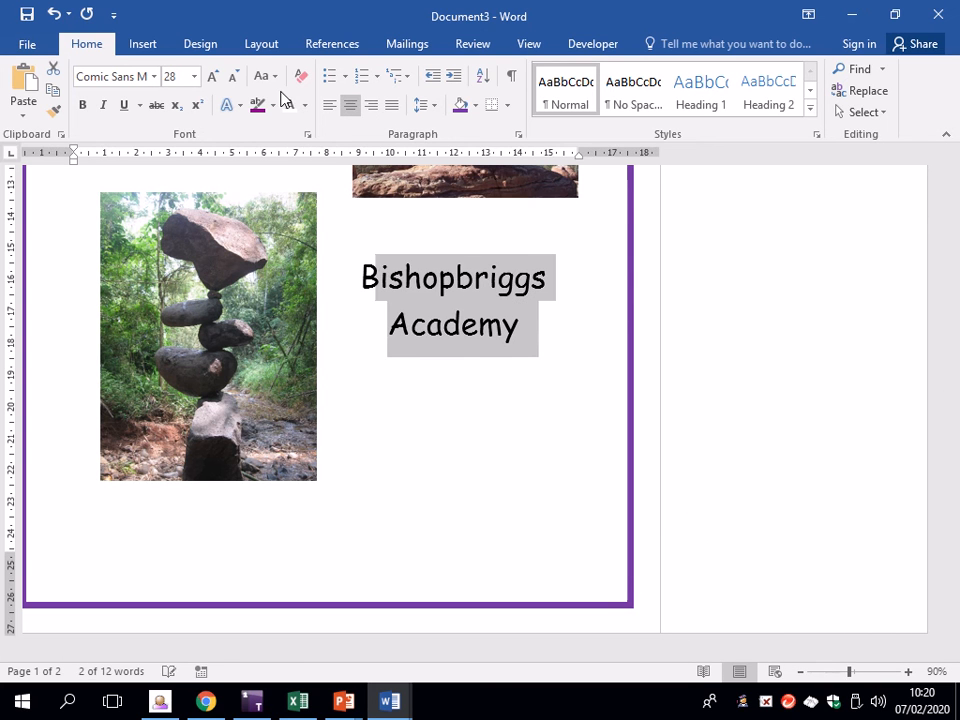
{"action": "left_click", "coordinate": [234, 78]}
{"action": "left_click", "coordinate": [234, 78]}
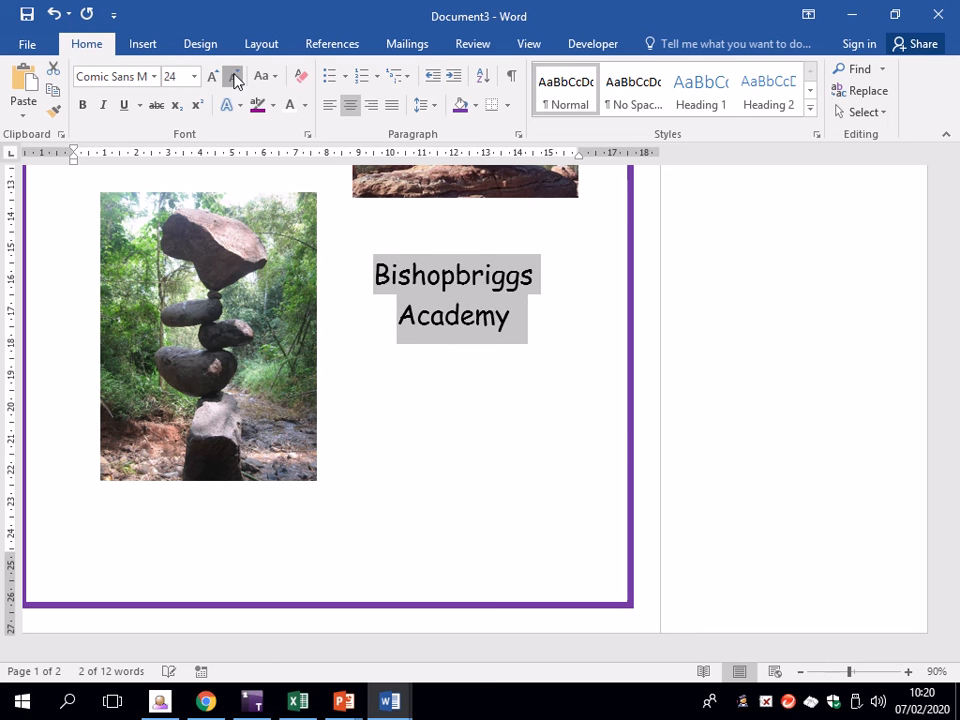
{"action": "left_click", "coordinate": [234, 78]}
{"action": "left_click", "coordinate": [234, 78]}
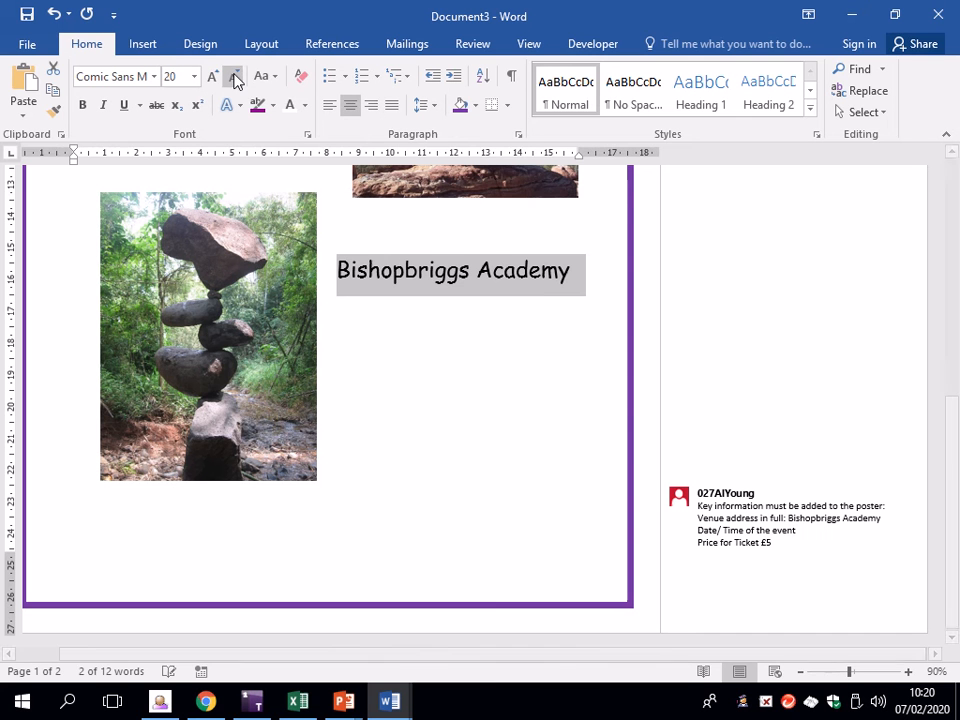
{"action": "left_click", "coordinate": [576, 285]}
- Switch to Chrome, search for Bishopbriggs Academy in a new browser tab and copy the school's postal address from the results
{"action": "key", "text": "alt+Tab"}
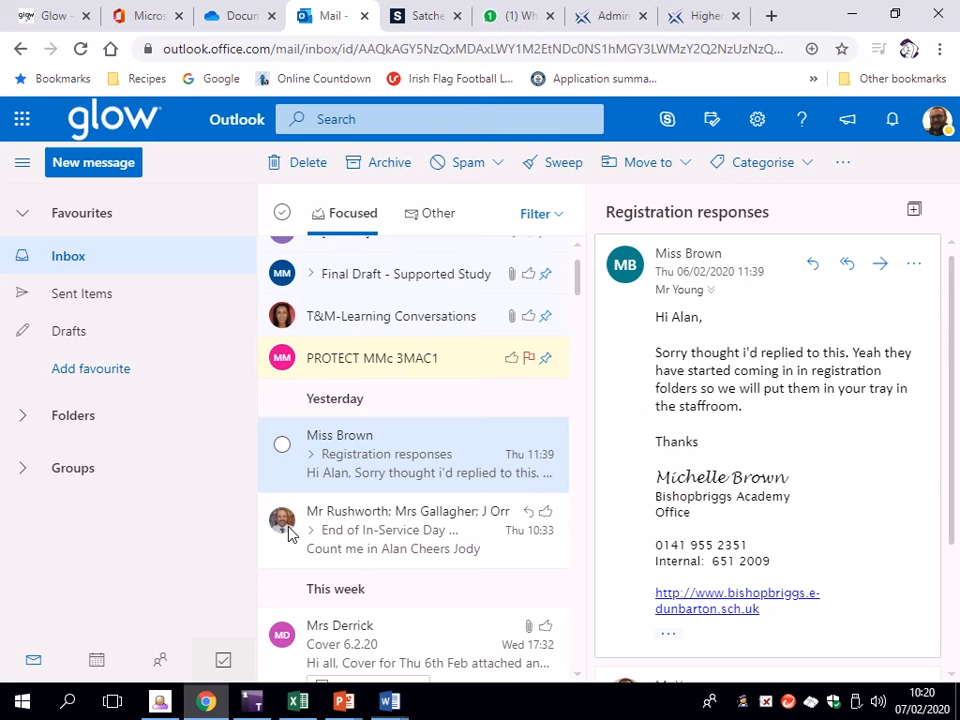
{"action": "left_click", "coordinate": [775, 14]}
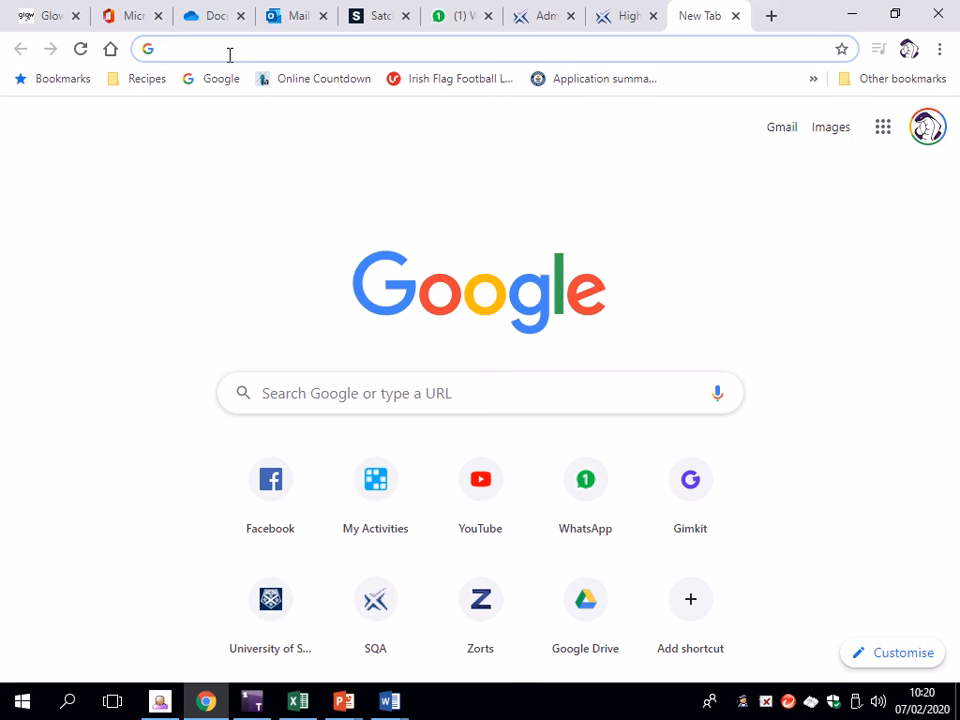
{"action": "type", "text": "bishoprbigg"}
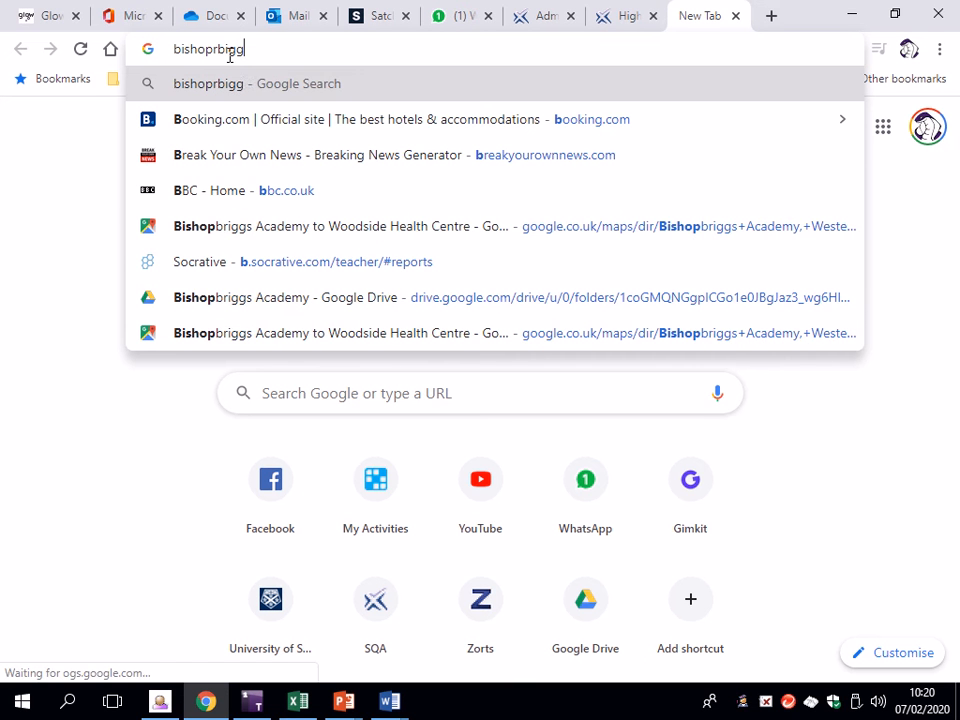
{"action": "type", "text": "s academy"}
{"action": "key", "text": "Return"}
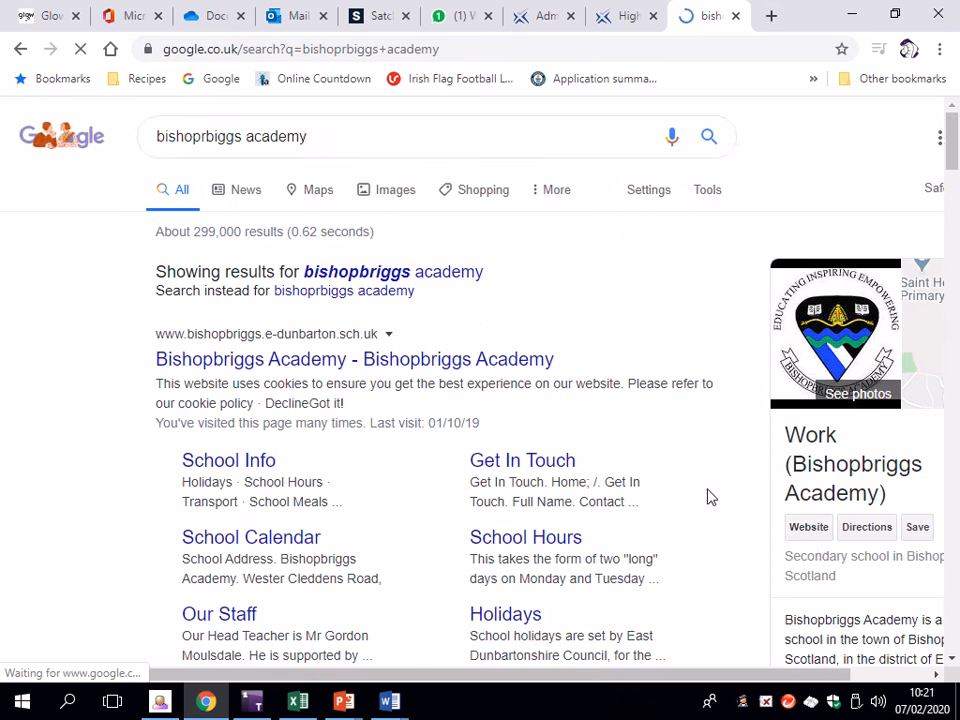
{"action": "scroll", "coordinate": [815, 495], "scroll_direction": "down", "scroll_amount": 2}
{"action": "scroll", "coordinate": [797, 671], "scroll_direction": "right", "scroll_amount": 1}
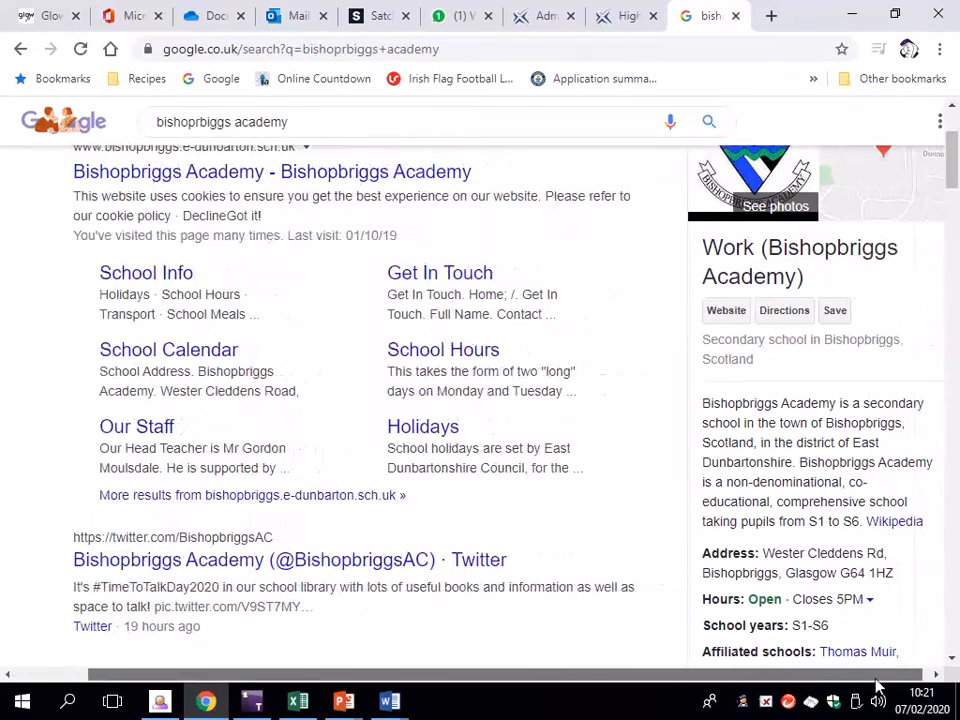
{"action": "left_click_drag", "start_coordinate": [773, 553], "coordinate": [876, 574]}
{"action": "key", "text": "ctrl+c"}
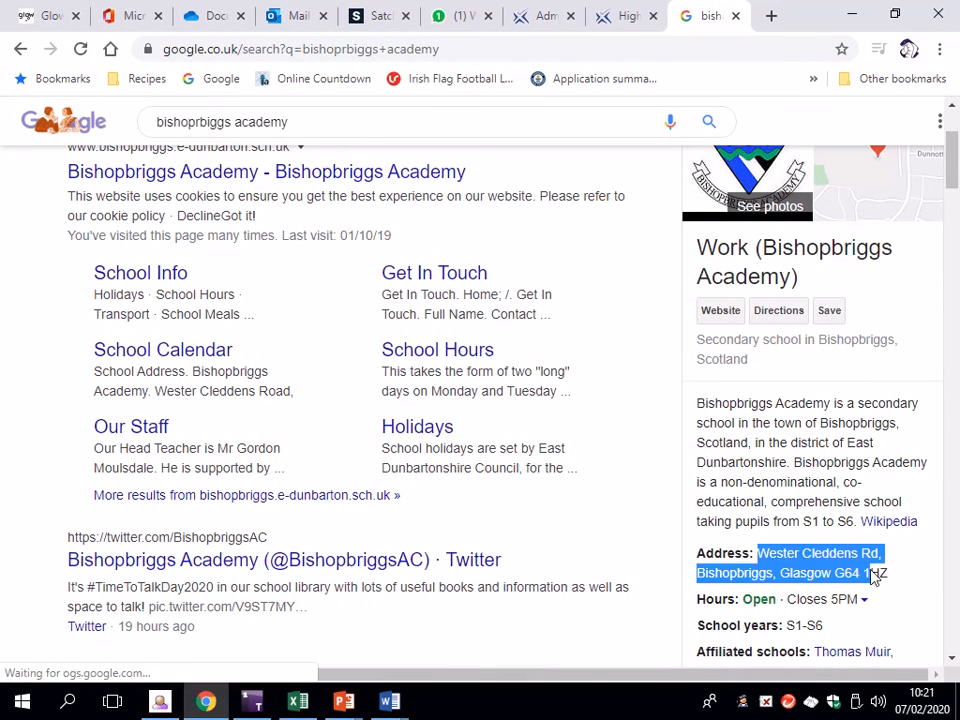
- Switch back to Word and paste the school's address as text only on a new line below the venue name
{"action": "key", "text": "alt+Tab"}
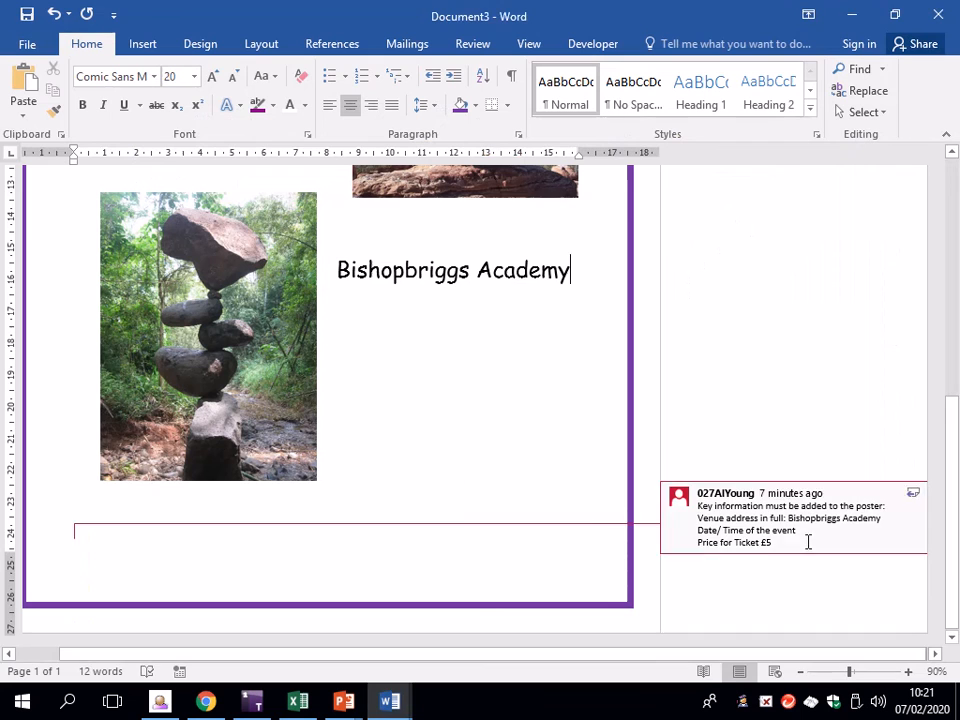
{"action": "key", "text": "Return"}
{"action": "key", "text": "ctrl+v"}
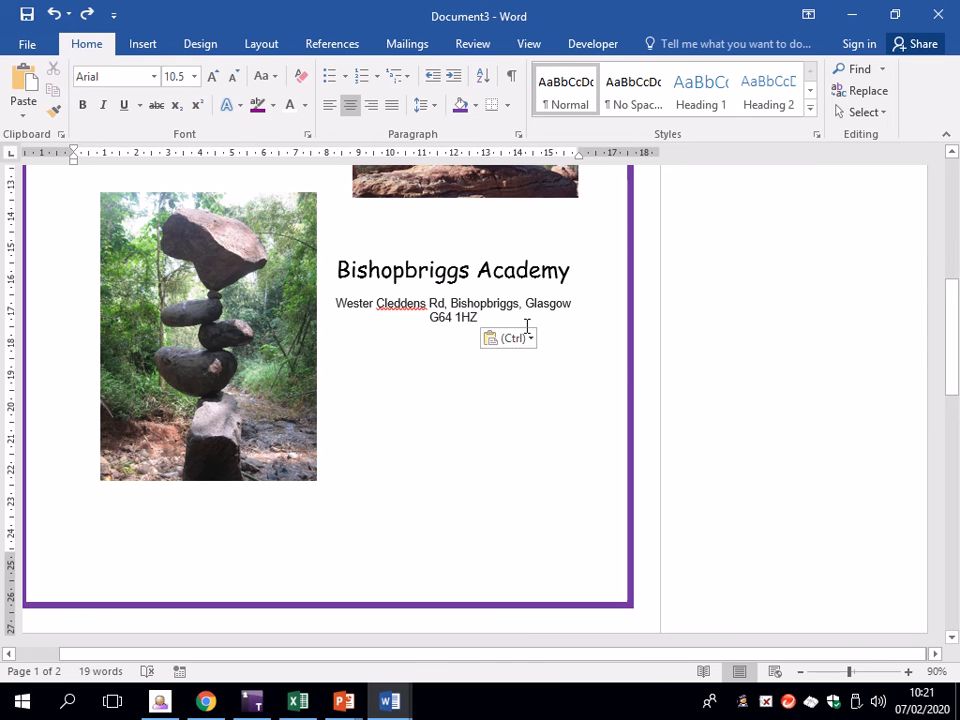
{"action": "key", "text": "ctrl+z"}
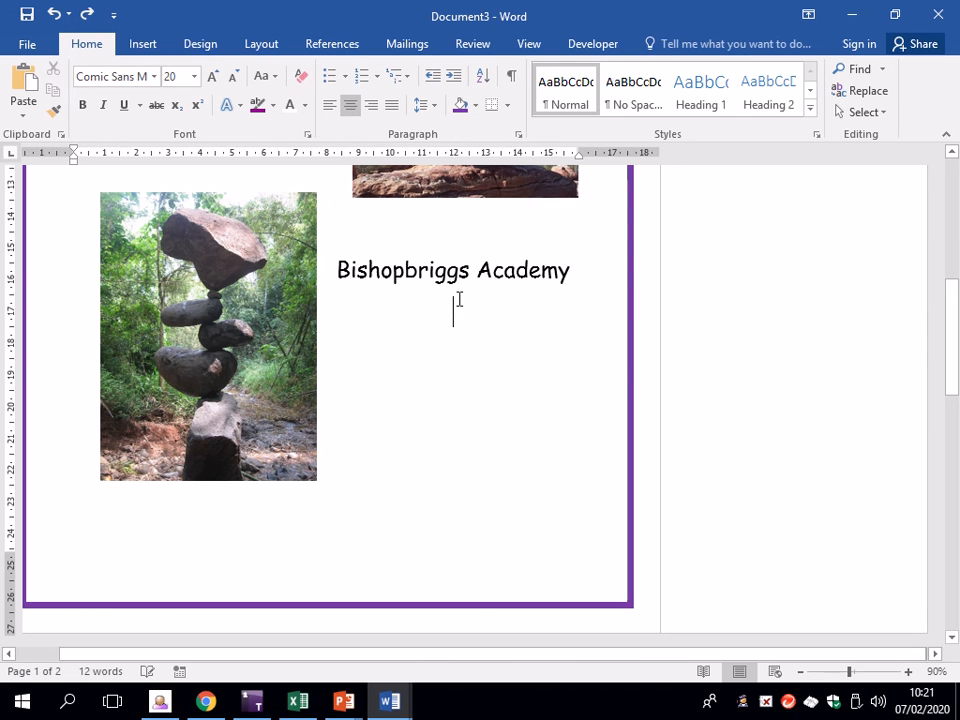
{"action": "right_click", "coordinate": [459, 299]}
{"action": "left_click", "coordinate": [553, 390]}
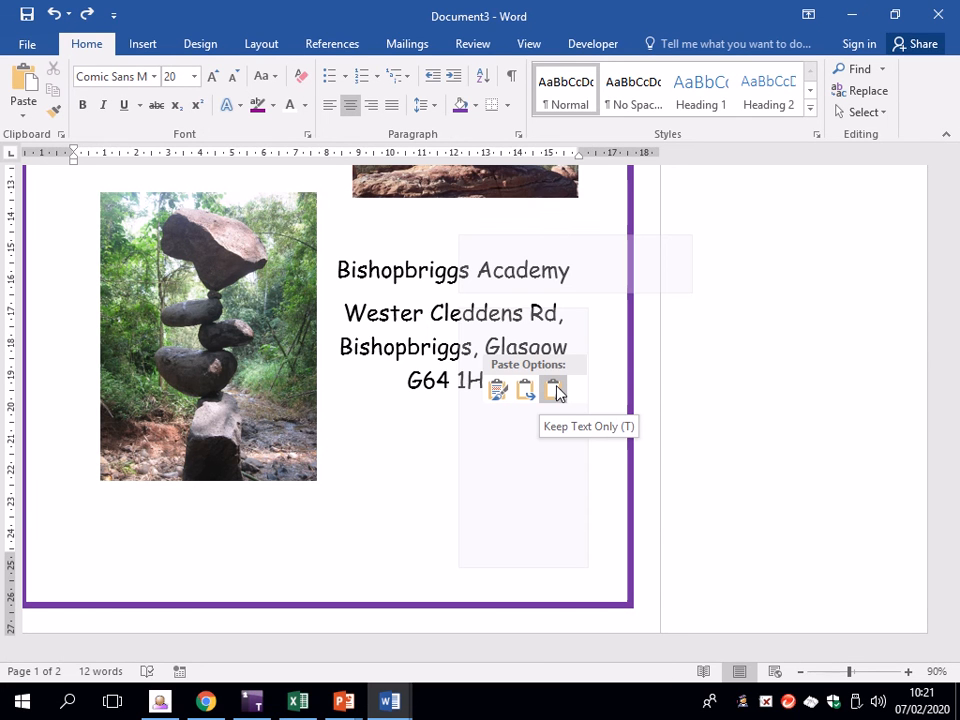
{"action": "left_click", "coordinate": [554, 390]}
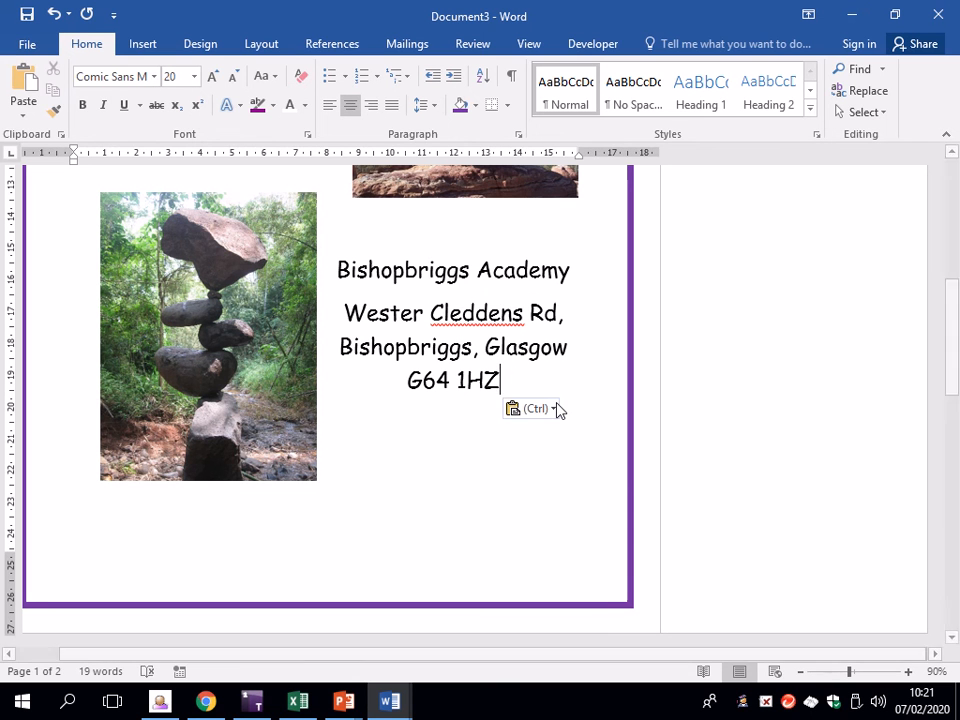
- Start a new centred line below the venue address and remove the surplus blank paragraph so the poster stays on one page
{"action": "key", "text": "Down"}
{"action": "key", "text": "Down"}
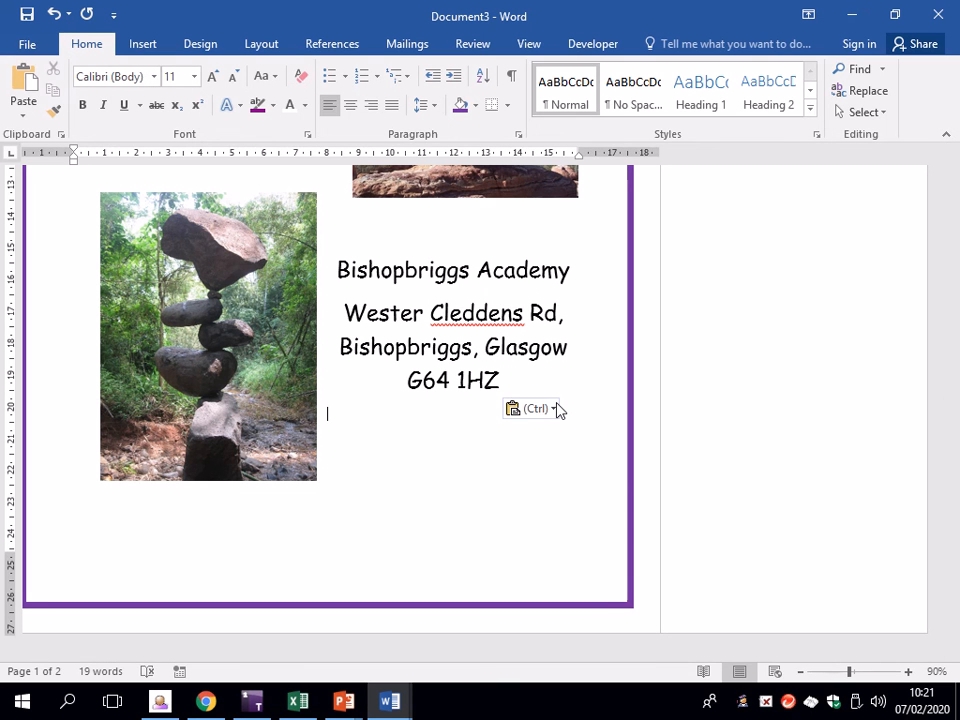
{"action": "key", "text": "Up"}
{"action": "key", "text": "Return"}
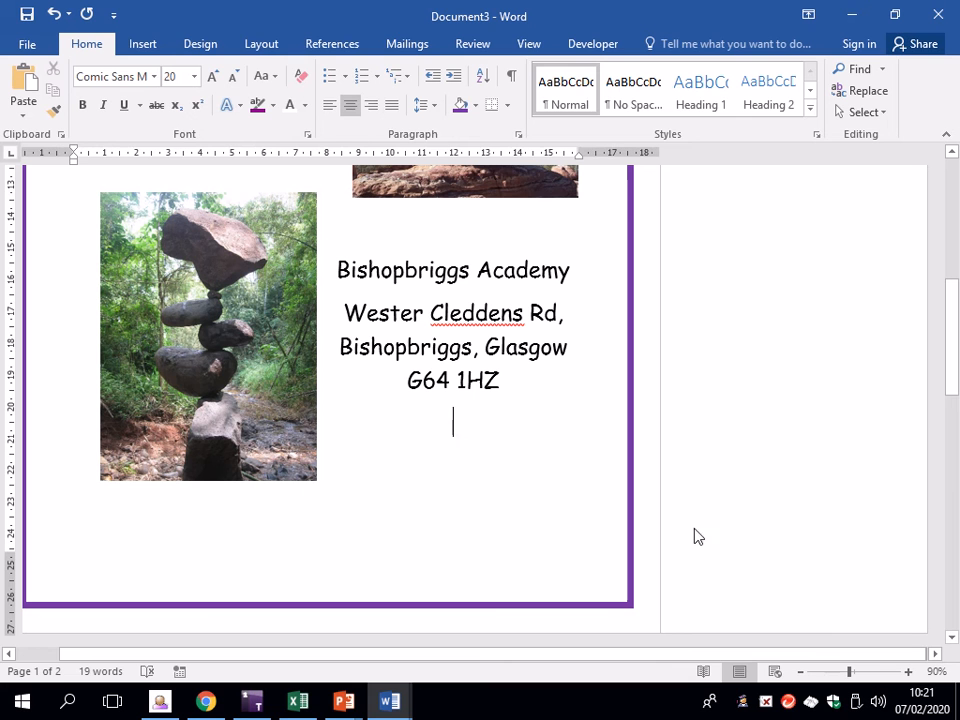
{"action": "key", "text": "Delete"}
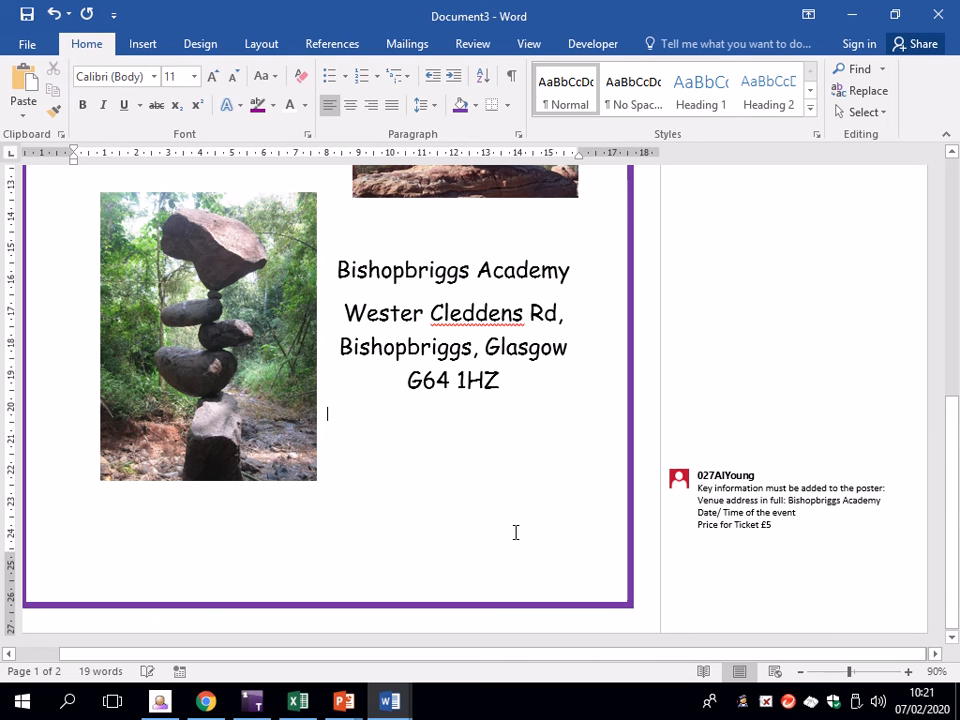
{"action": "left_click", "coordinate": [542, 369]}
{"action": "key", "text": "Return"}
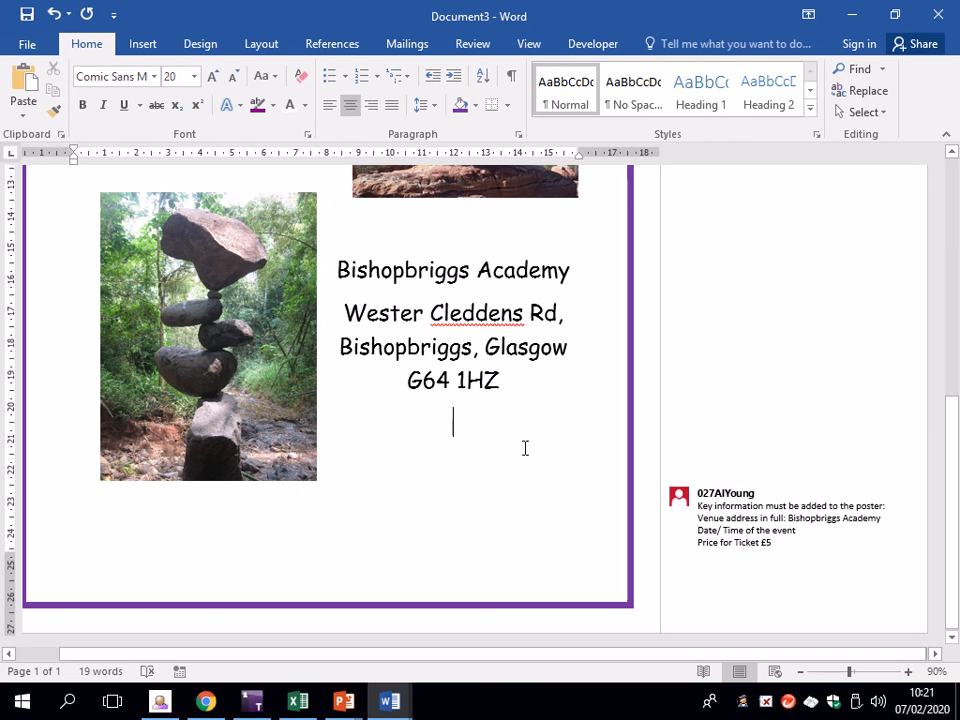
{"action": "left_click", "coordinate": [463, 422]}
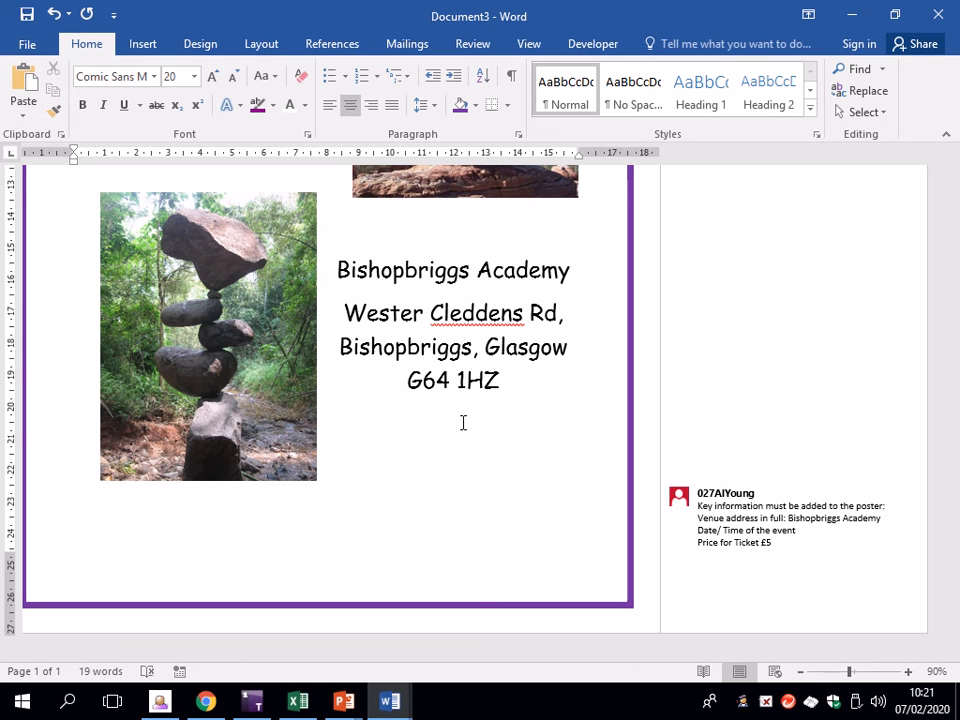
- Enter the event date Friday 28th February and, on the line below it, the time 7pm – 10pm
{"action": "type", "text": "Friday 28th Febr"}
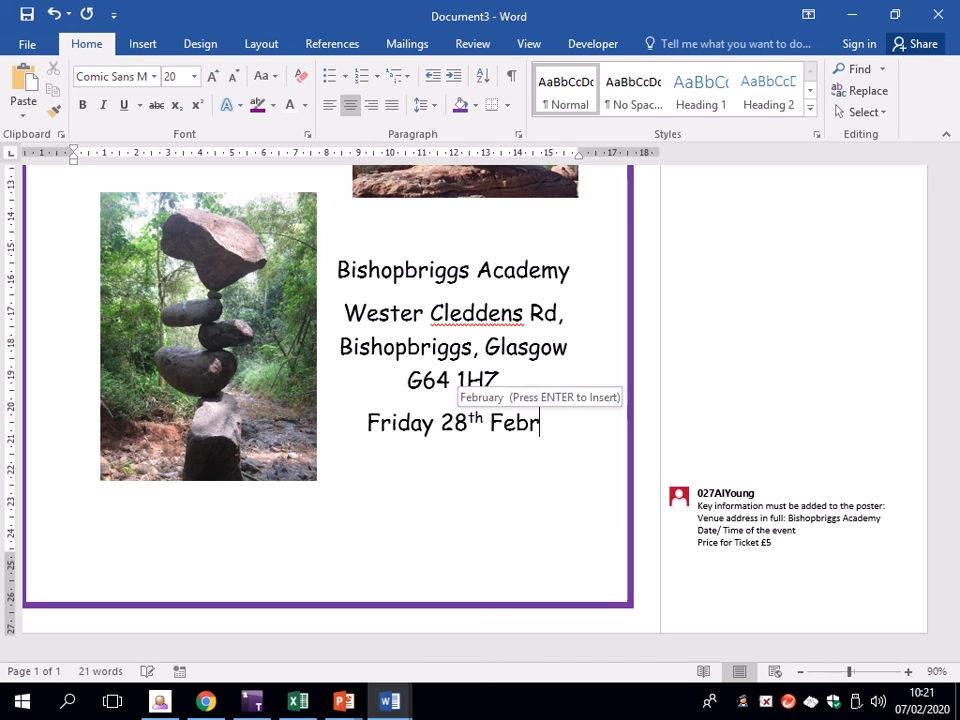
{"action": "key", "text": "Return"}
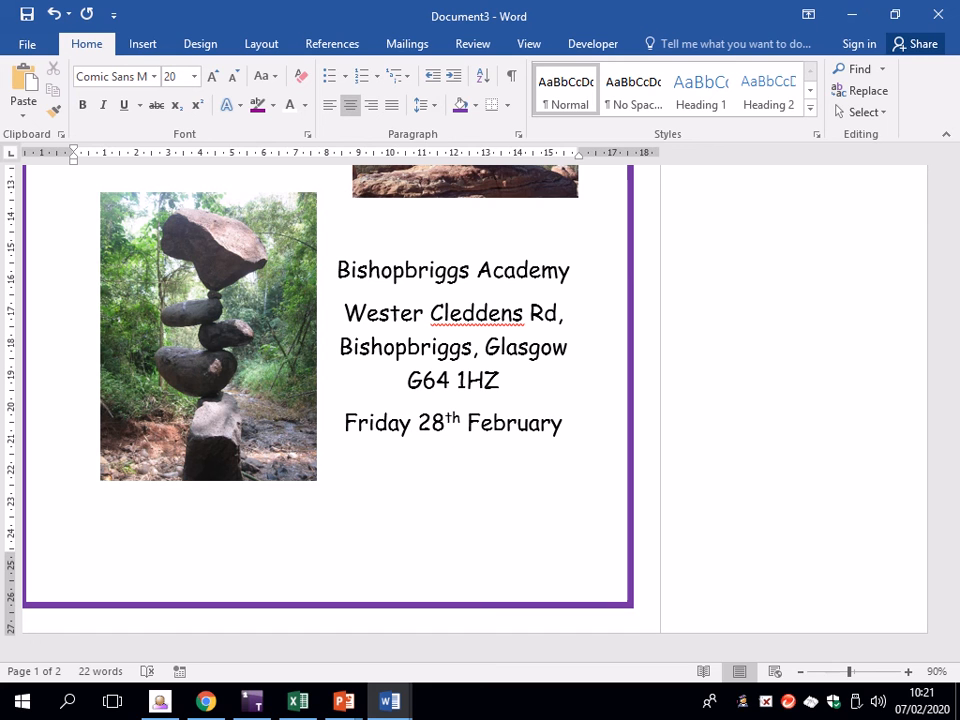
{"action": "type", "text": "7pm"}
{"action": "type", "text": "- 10pm"}
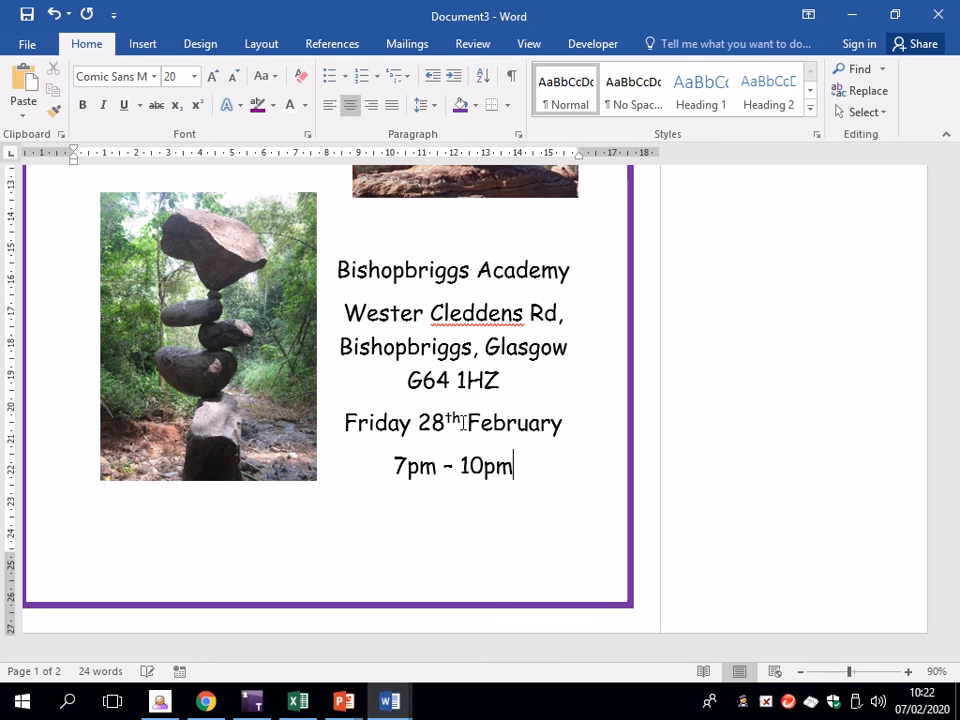
- Start a new line below the event time and slightly enlarge the stacked stones picture so that line is centred beside it
{"action": "left_click", "coordinate": [487, 499]}
{"action": "key", "text": "BackSpace"}
{"action": "key", "text": "Return"}
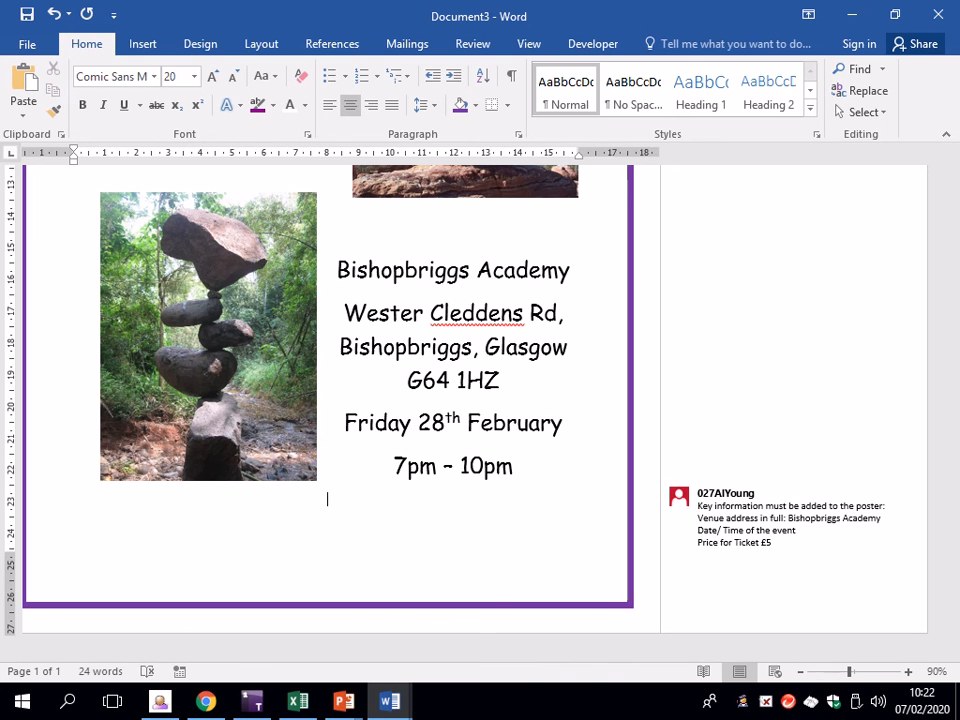
{"action": "left_click", "coordinate": [251, 450]}
{"action": "left_click", "coordinate": [497, 466]}
{"action": "left_click", "coordinate": [524, 477]}
{"action": "key", "text": "Return"}
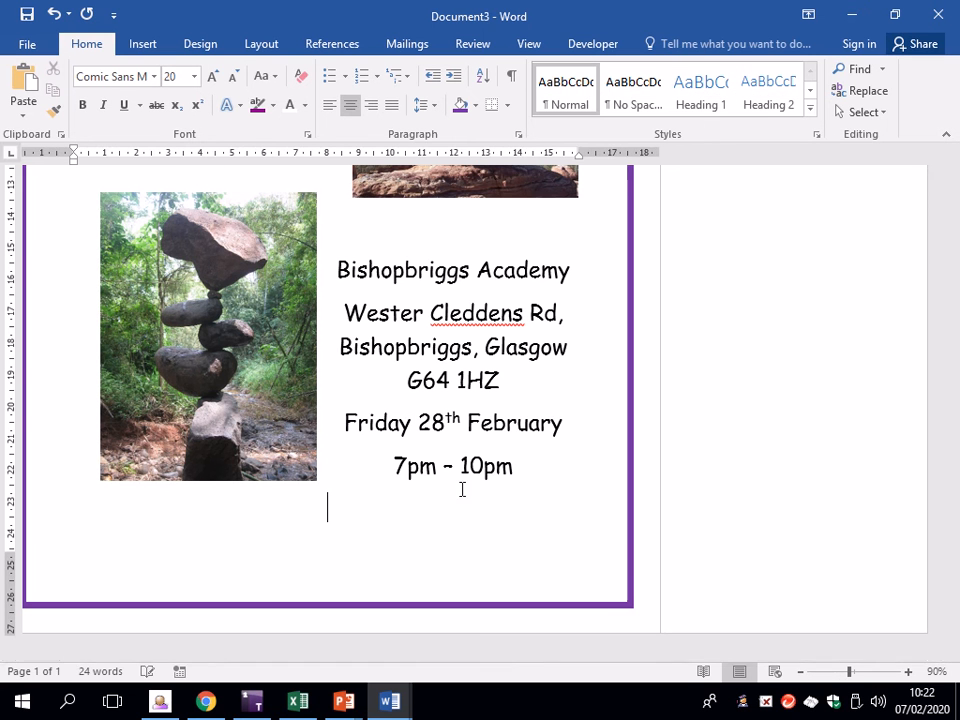
{"action": "left_click", "coordinate": [317, 482]}
{"action": "mouse_move", "coordinate": [317, 482]}
{"action": "left_mouse_down"}
{"action": "mouse_move", "coordinate": [339, 510]}
{"action": "mouse_move", "coordinate": [331, 498]}
{"action": "left_mouse_up"}
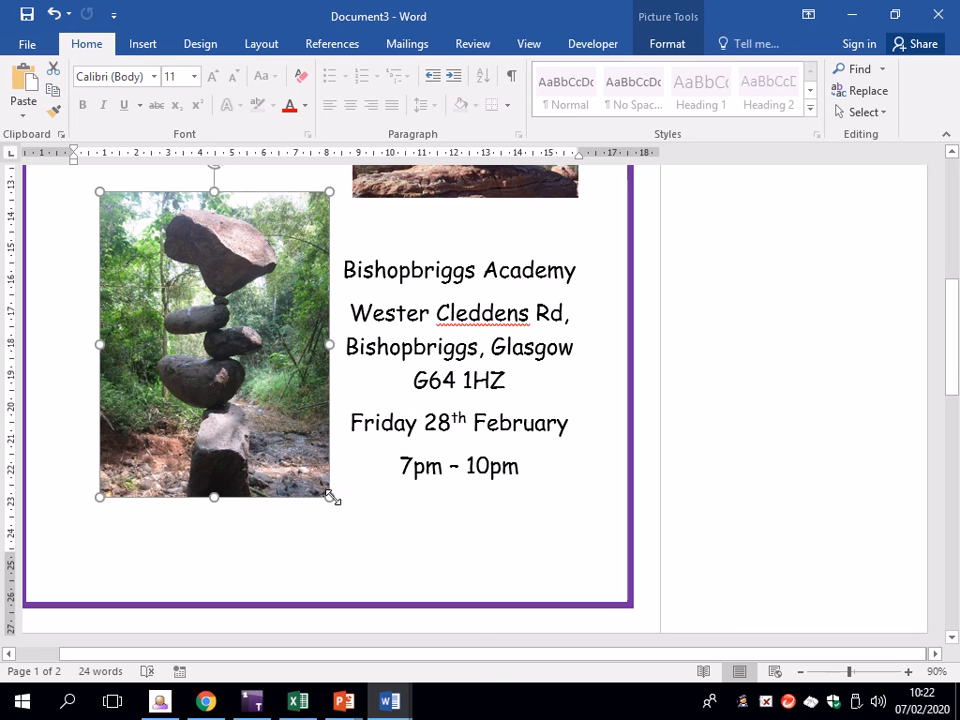
- Add the line £5 per ticket below the event time and delete the comment about the key information
{"action": "left_click", "coordinate": [469, 508]}
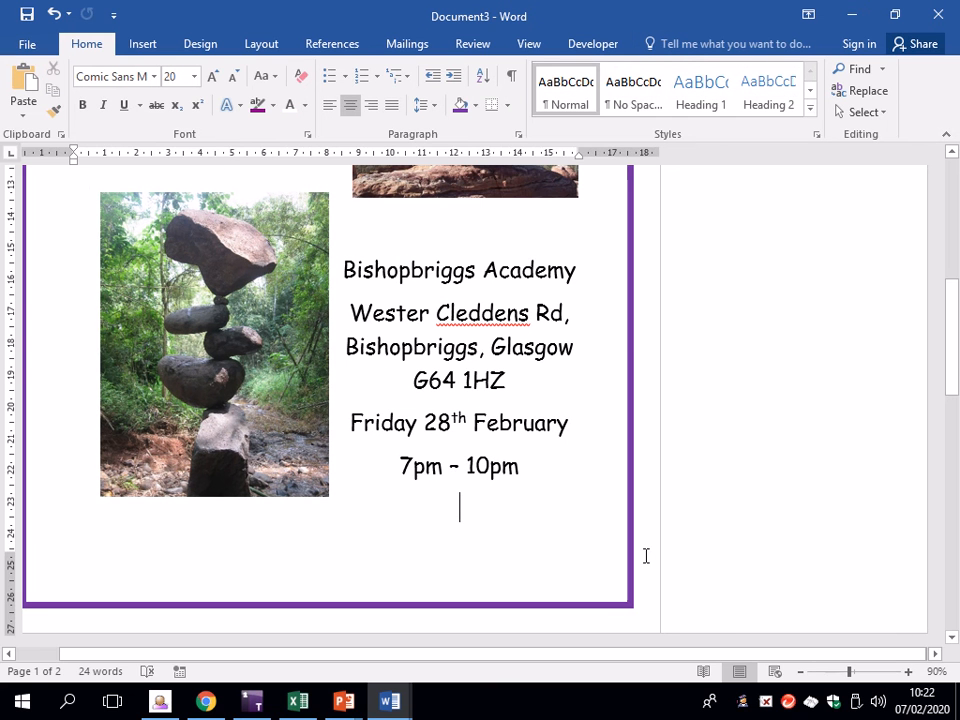
{"action": "type", "text": "£5 per ticjket"}
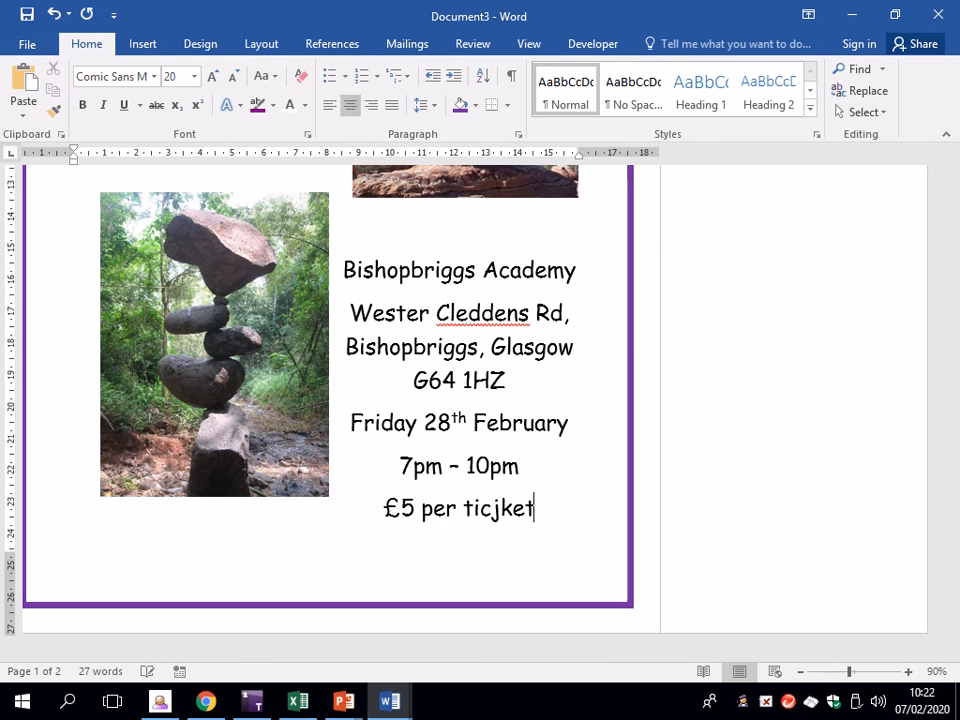
{"action": "key", "text": "BackSpace"}
{"action": "key", "text": "BackSpace"}
{"action": "key", "text": "BackSpace"}
{"action": "key", "text": "BackSpace"}
{"action": "type", "text": "ket"}
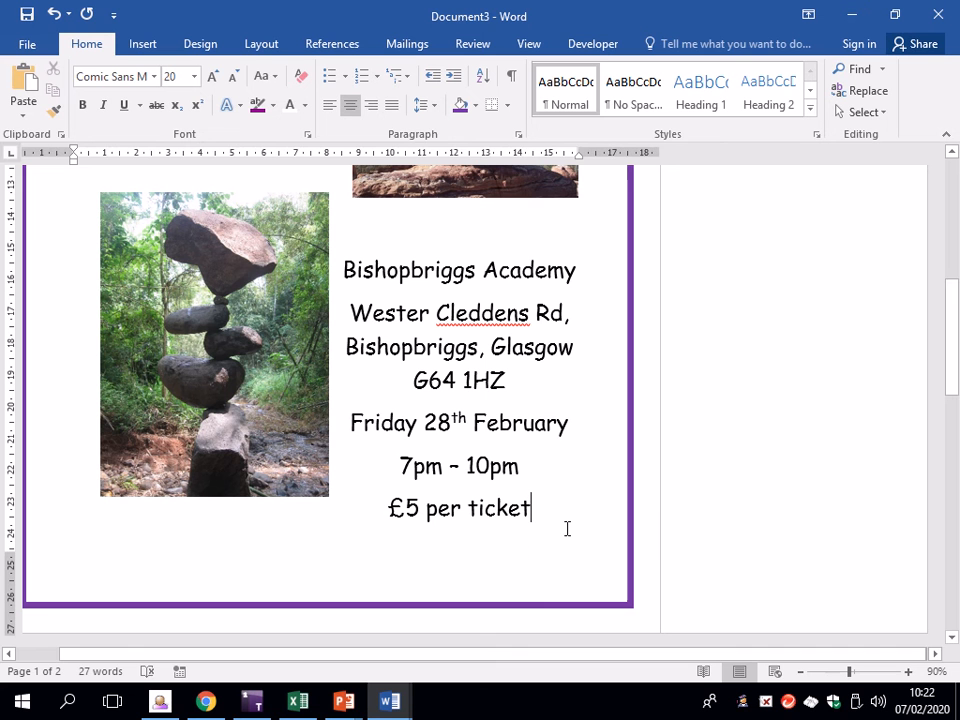
{"action": "right_click", "coordinate": [779, 518]}
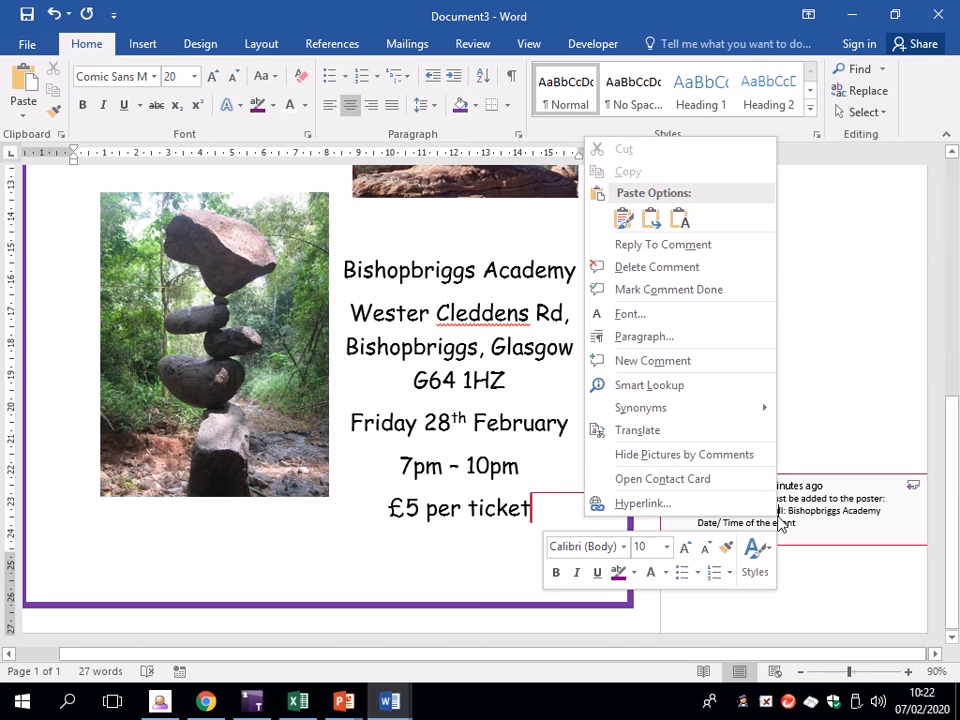
{"action": "left_click", "coordinate": [700, 267]}
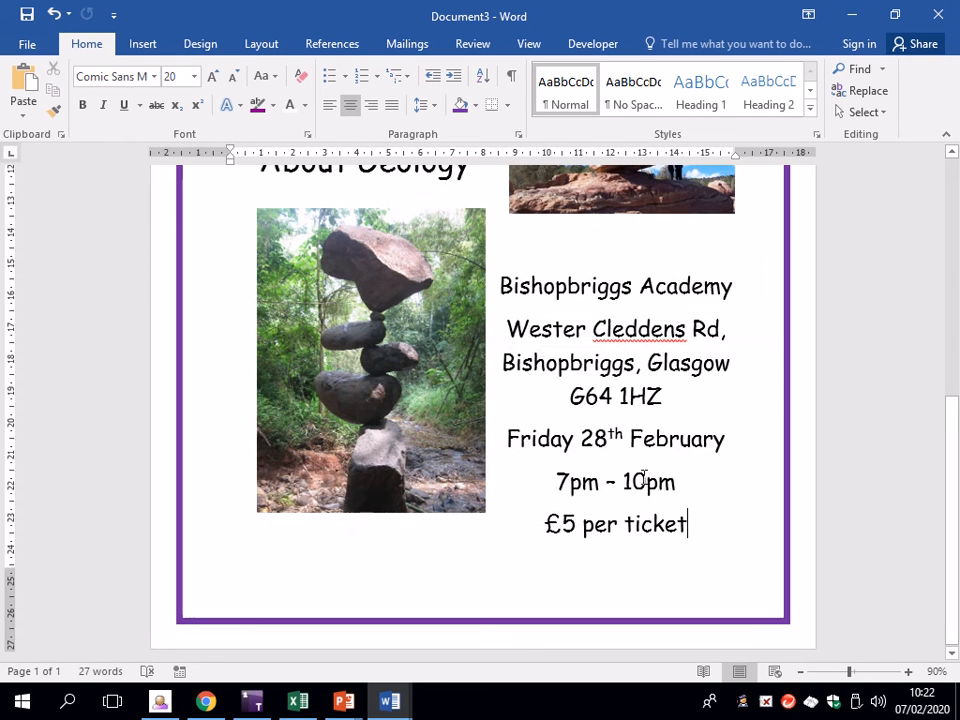